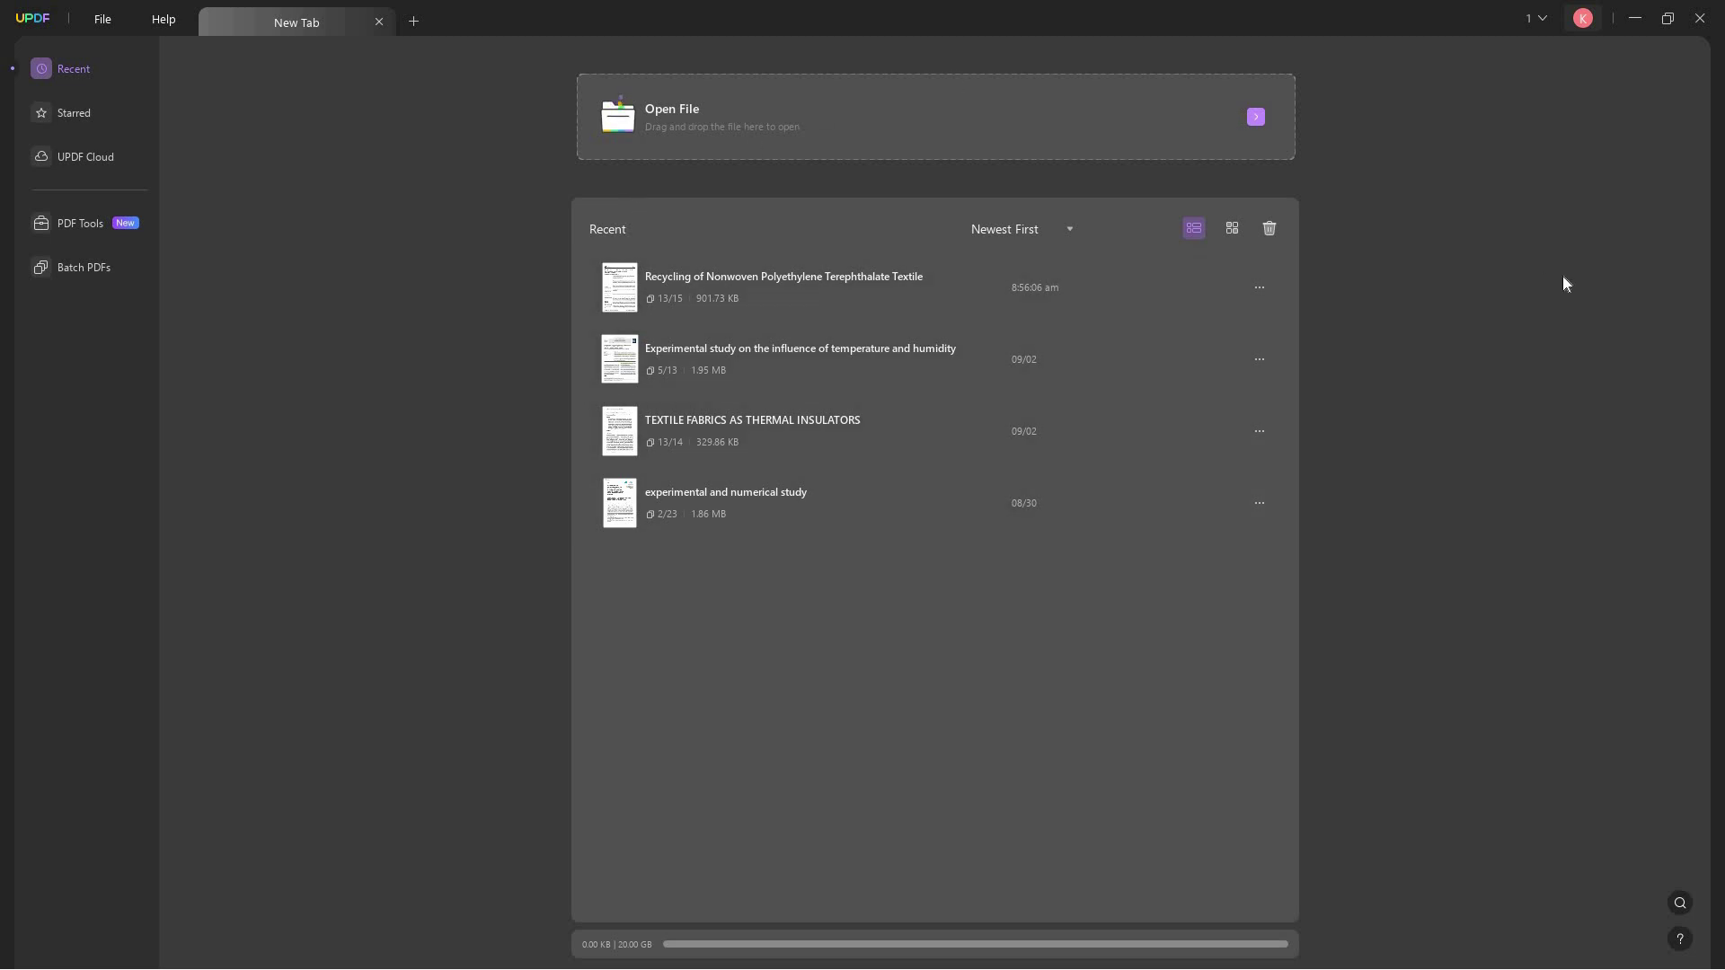
- Open the 'experimental and numerical study' PDF from Downloads with Ctrl+O
{"action": "key", "text": "ctrl+o"}
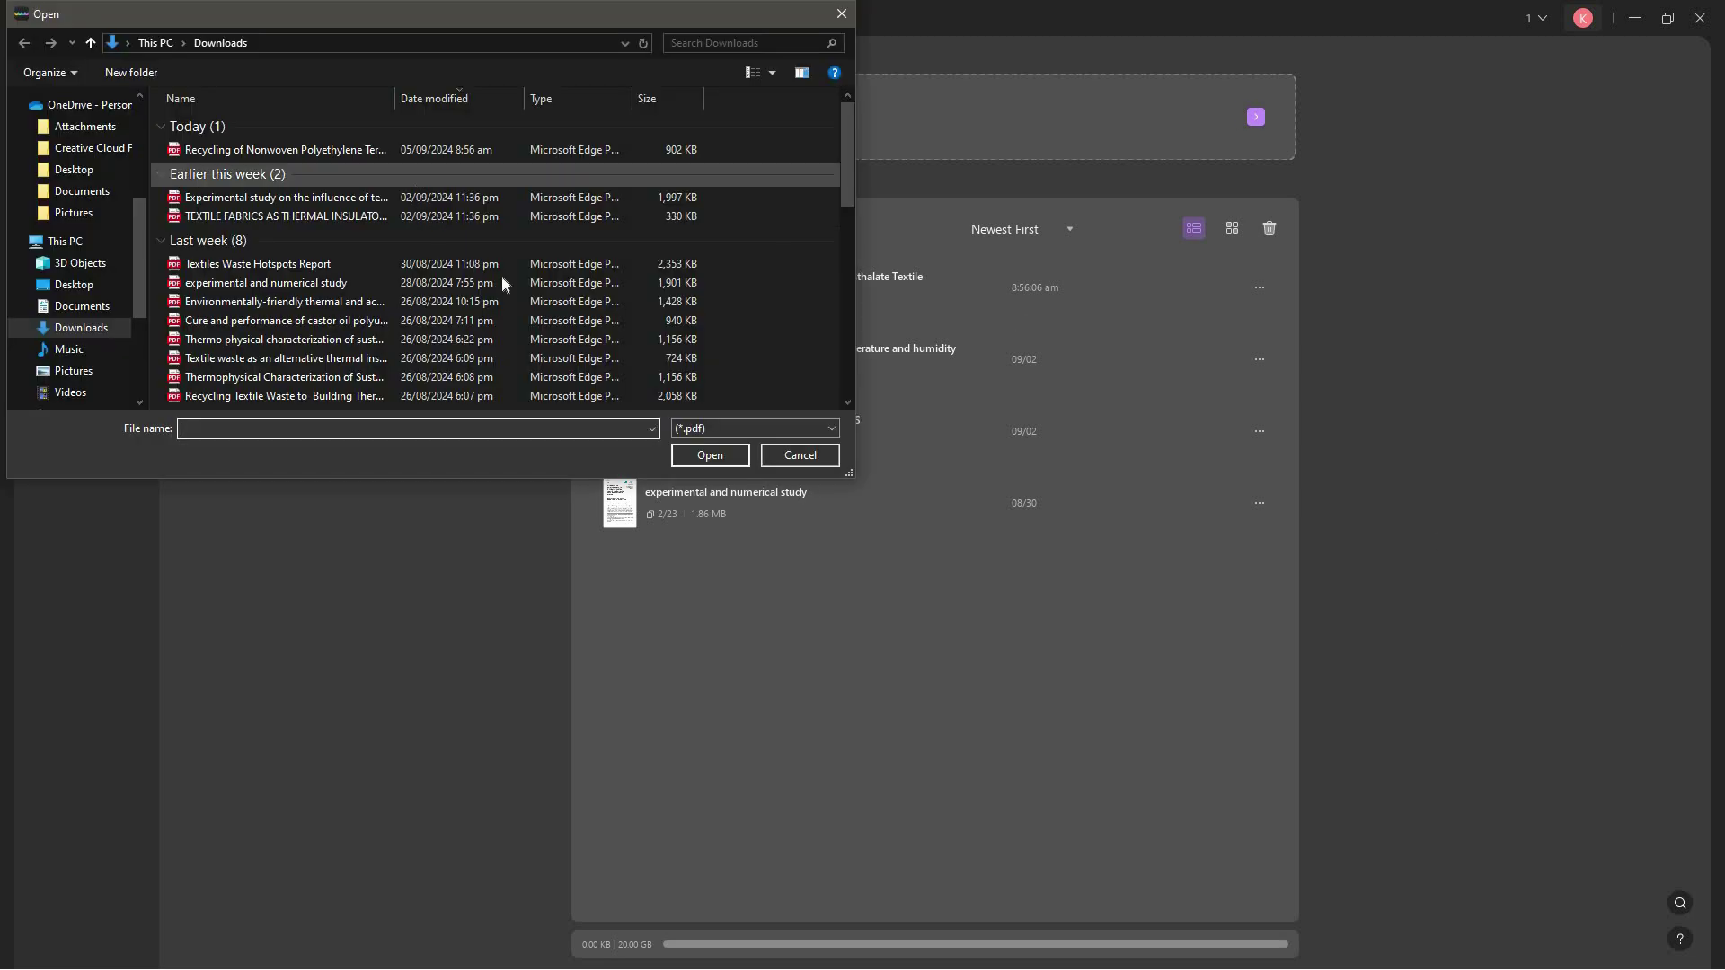
{"action": "left_click", "coordinate": [265, 283]}
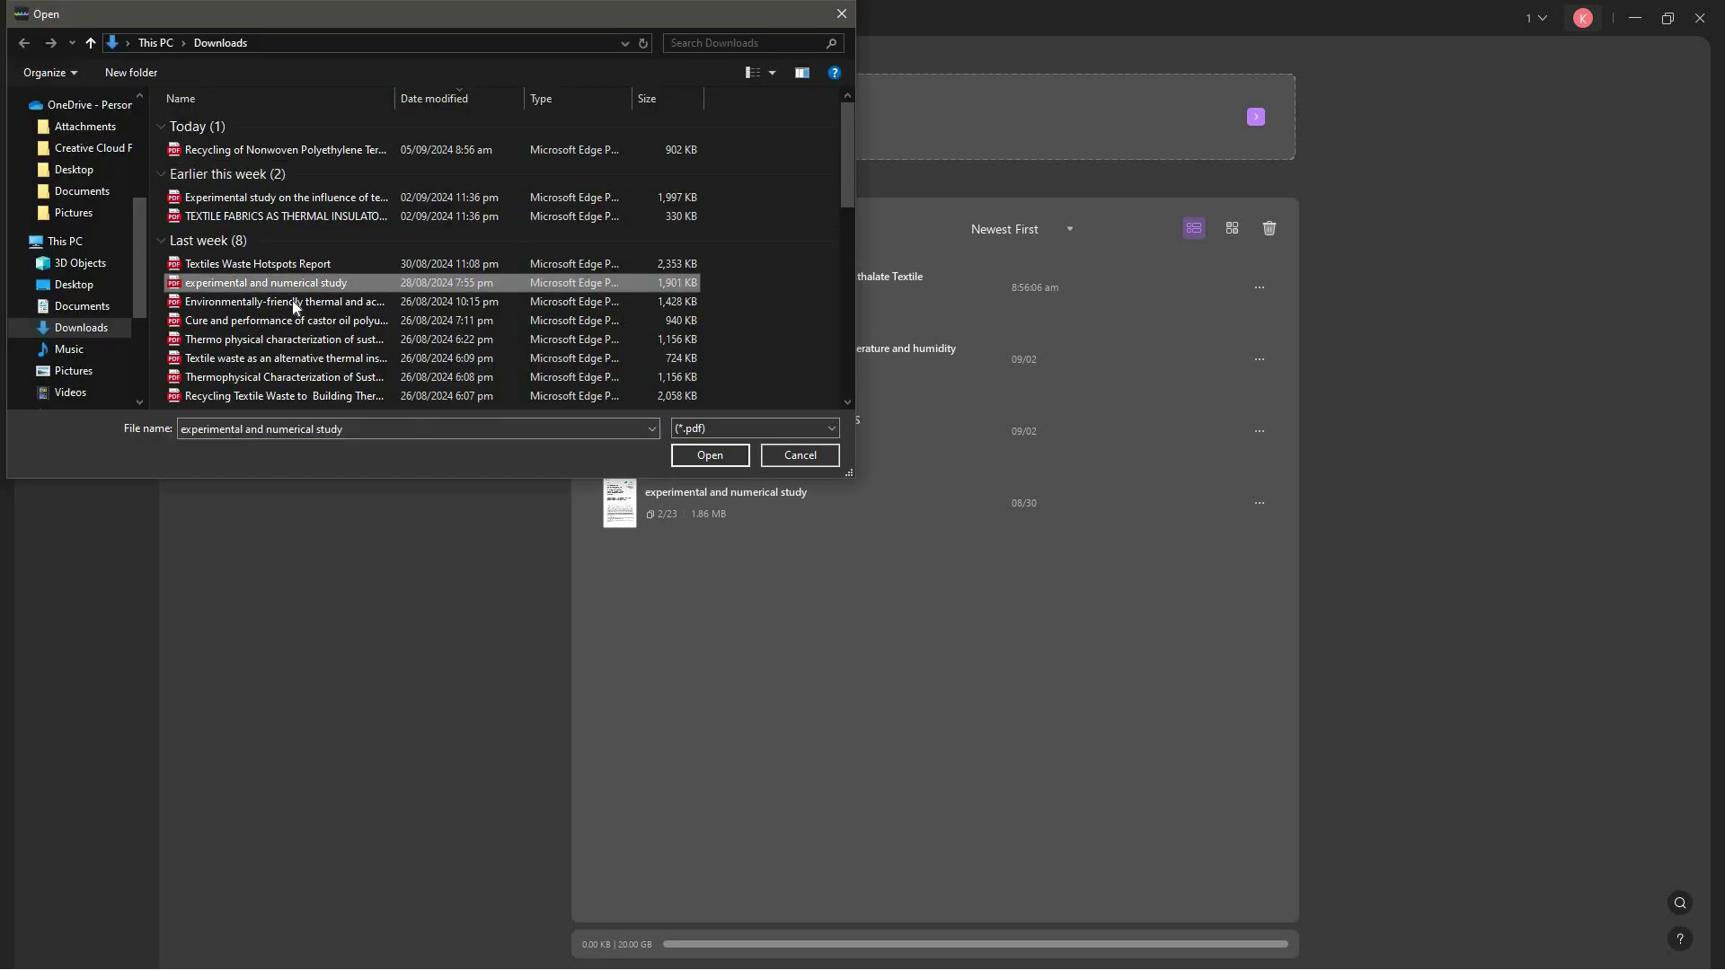
{"action": "left_click", "coordinate": [726, 454]}
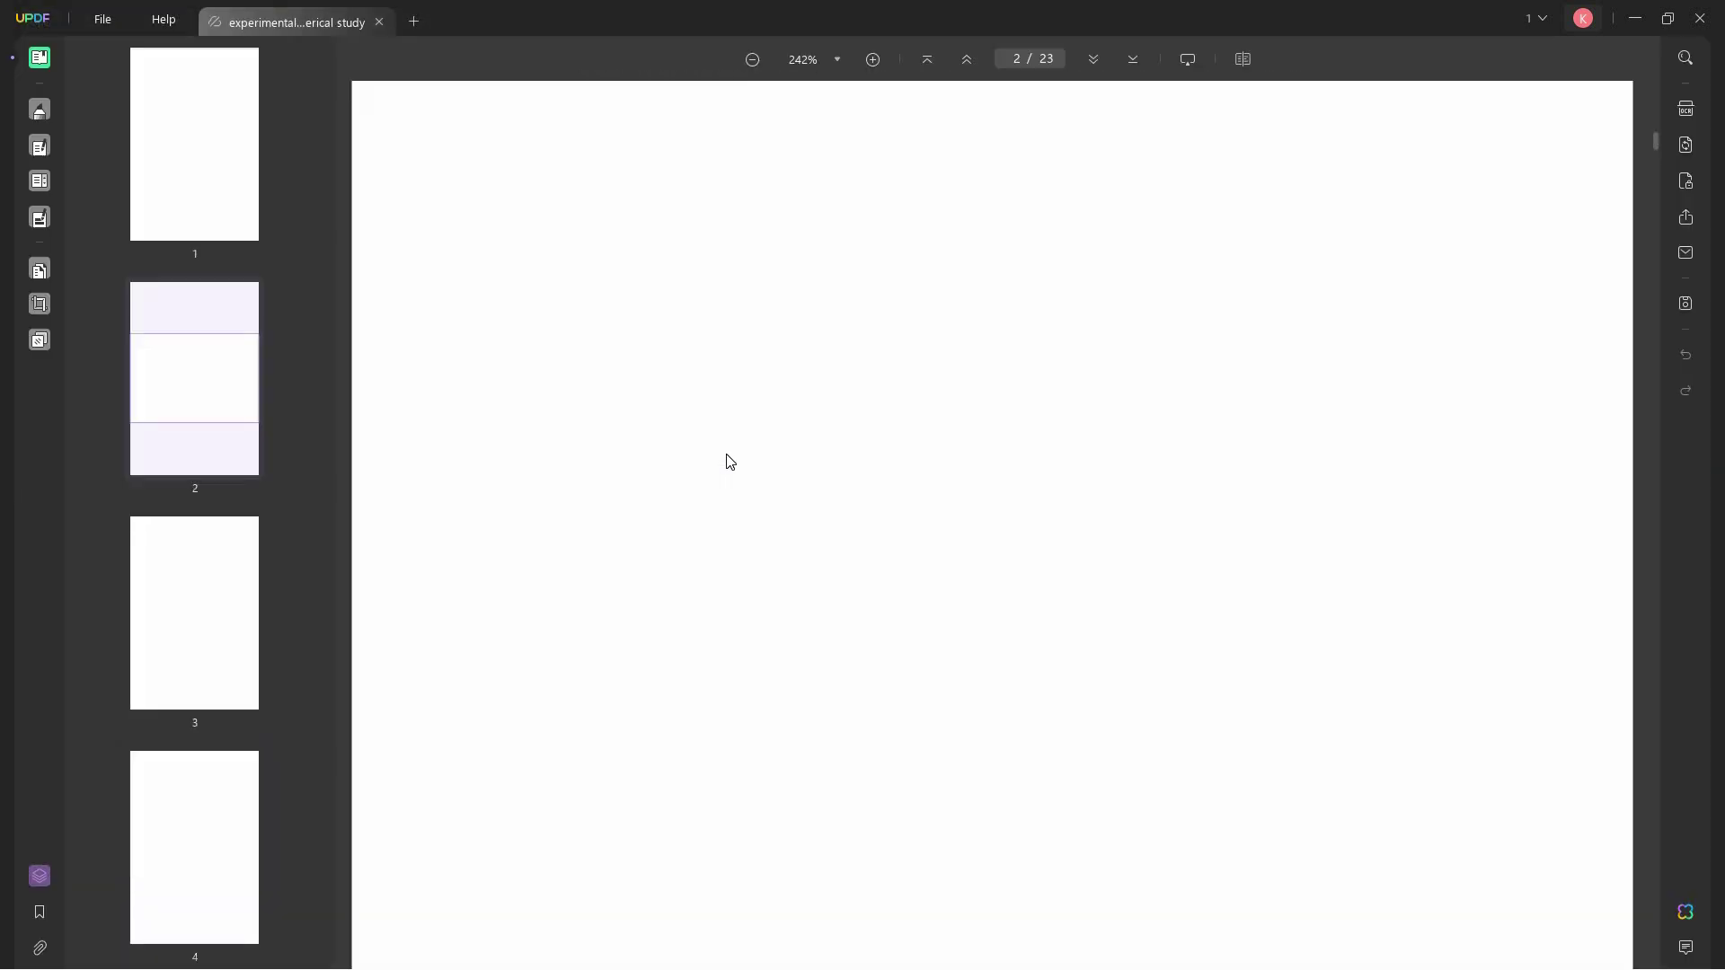
- Scroll through the article's first pages to reach page 3's Textile waste context in Morocco section
{"action": "scroll", "coordinate": [809, 431], "scroll_direction": "up", "scroll_amount": 1}
{"action": "scroll", "coordinate": [808, 430], "scroll_direction": "up", "scroll_amount": 15}
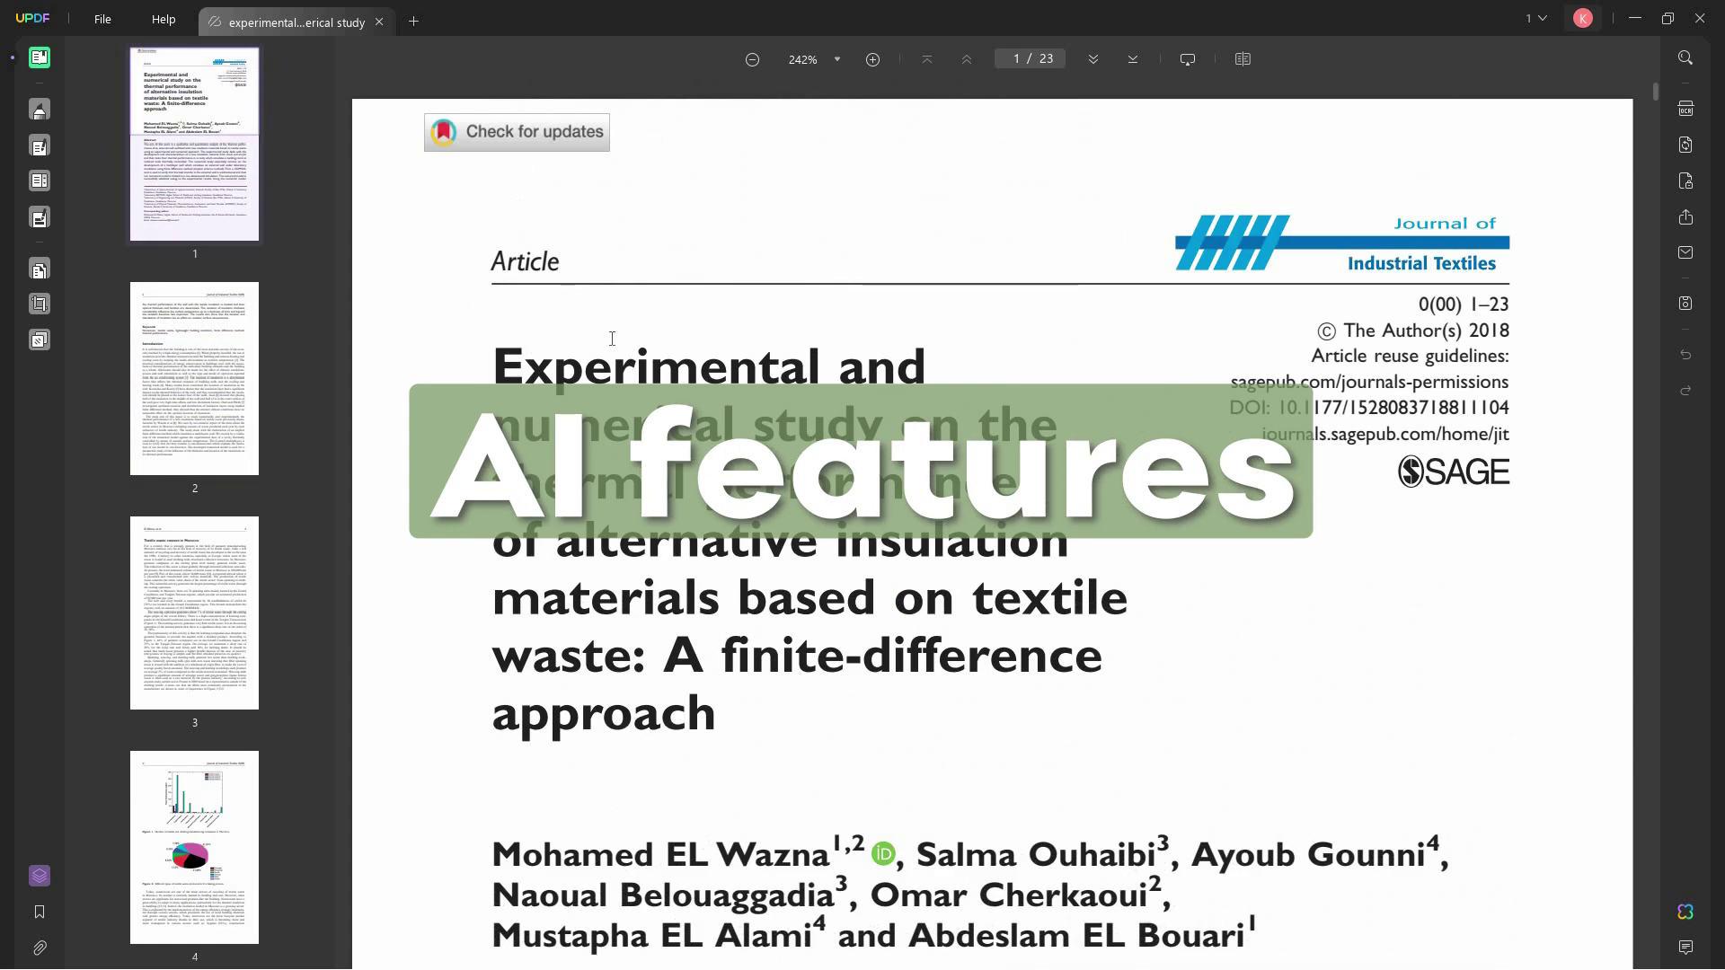
{"action": "scroll", "coordinate": [612, 339], "scroll_direction": "down", "scroll_amount": 2}
{"action": "scroll", "coordinate": [530, 329], "scroll_direction": "up", "scroll_amount": 2}
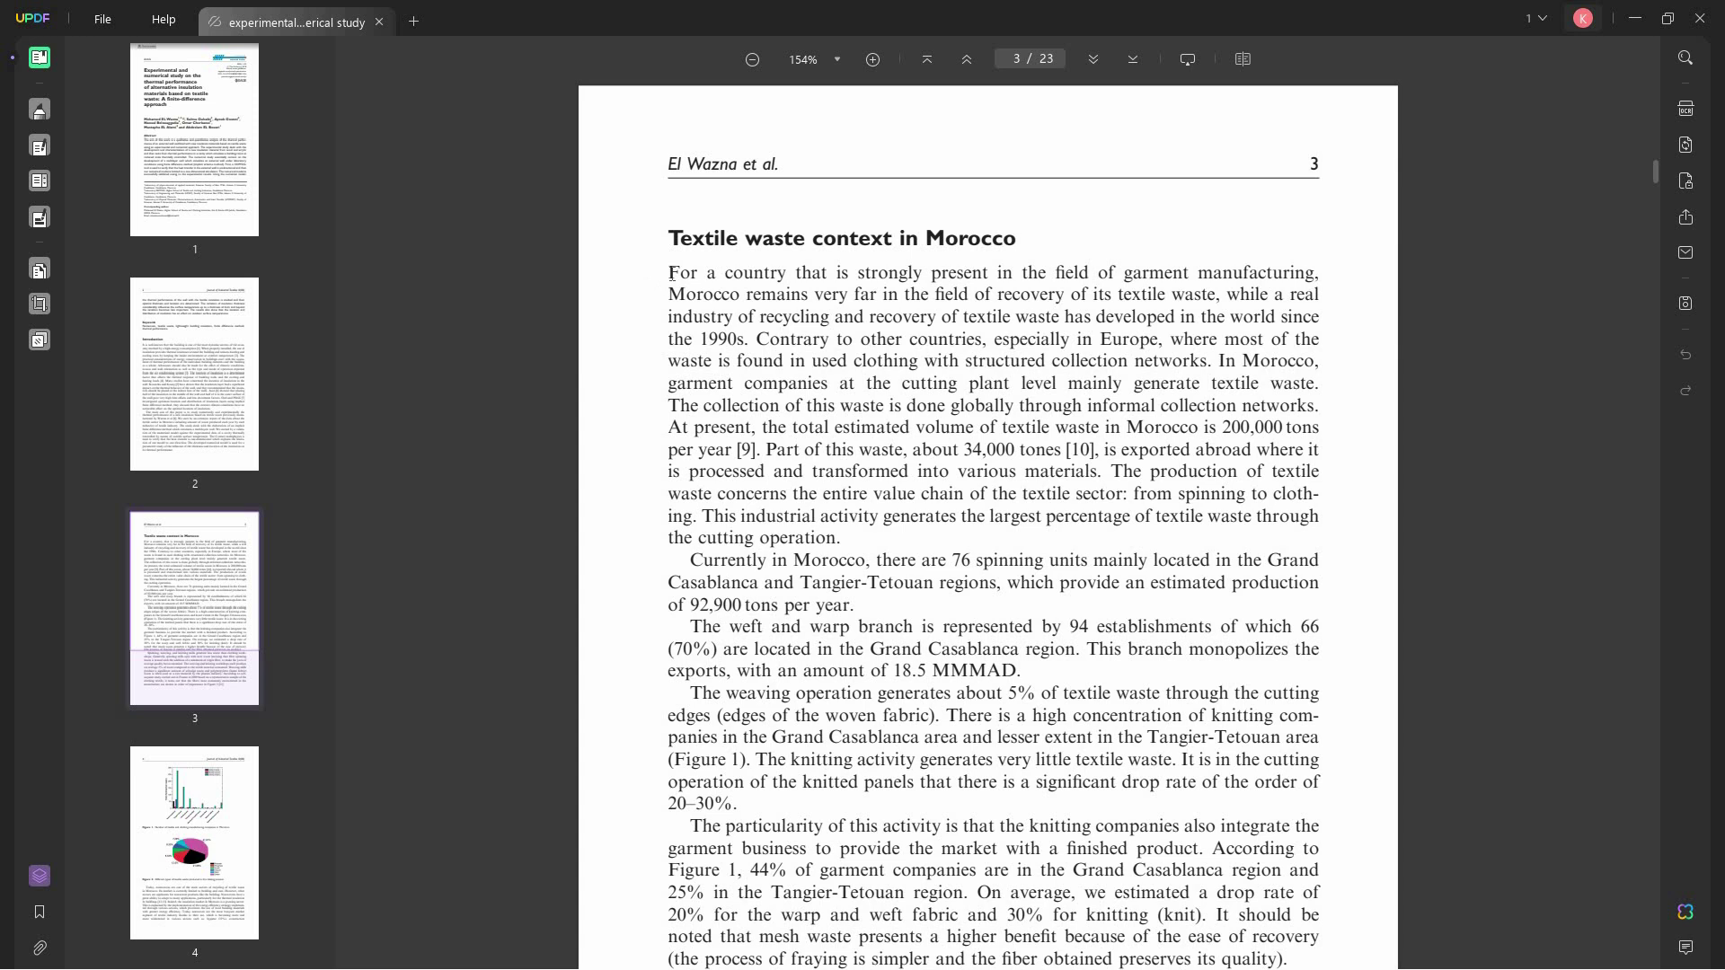
- Select the Morocco section from 'For a country…' to 'Figure 2 [11].' and summarize it with UPDF AI
{"action": "left_click_drag", "start_coordinate": [669, 272], "coordinate": [1285, 700]}
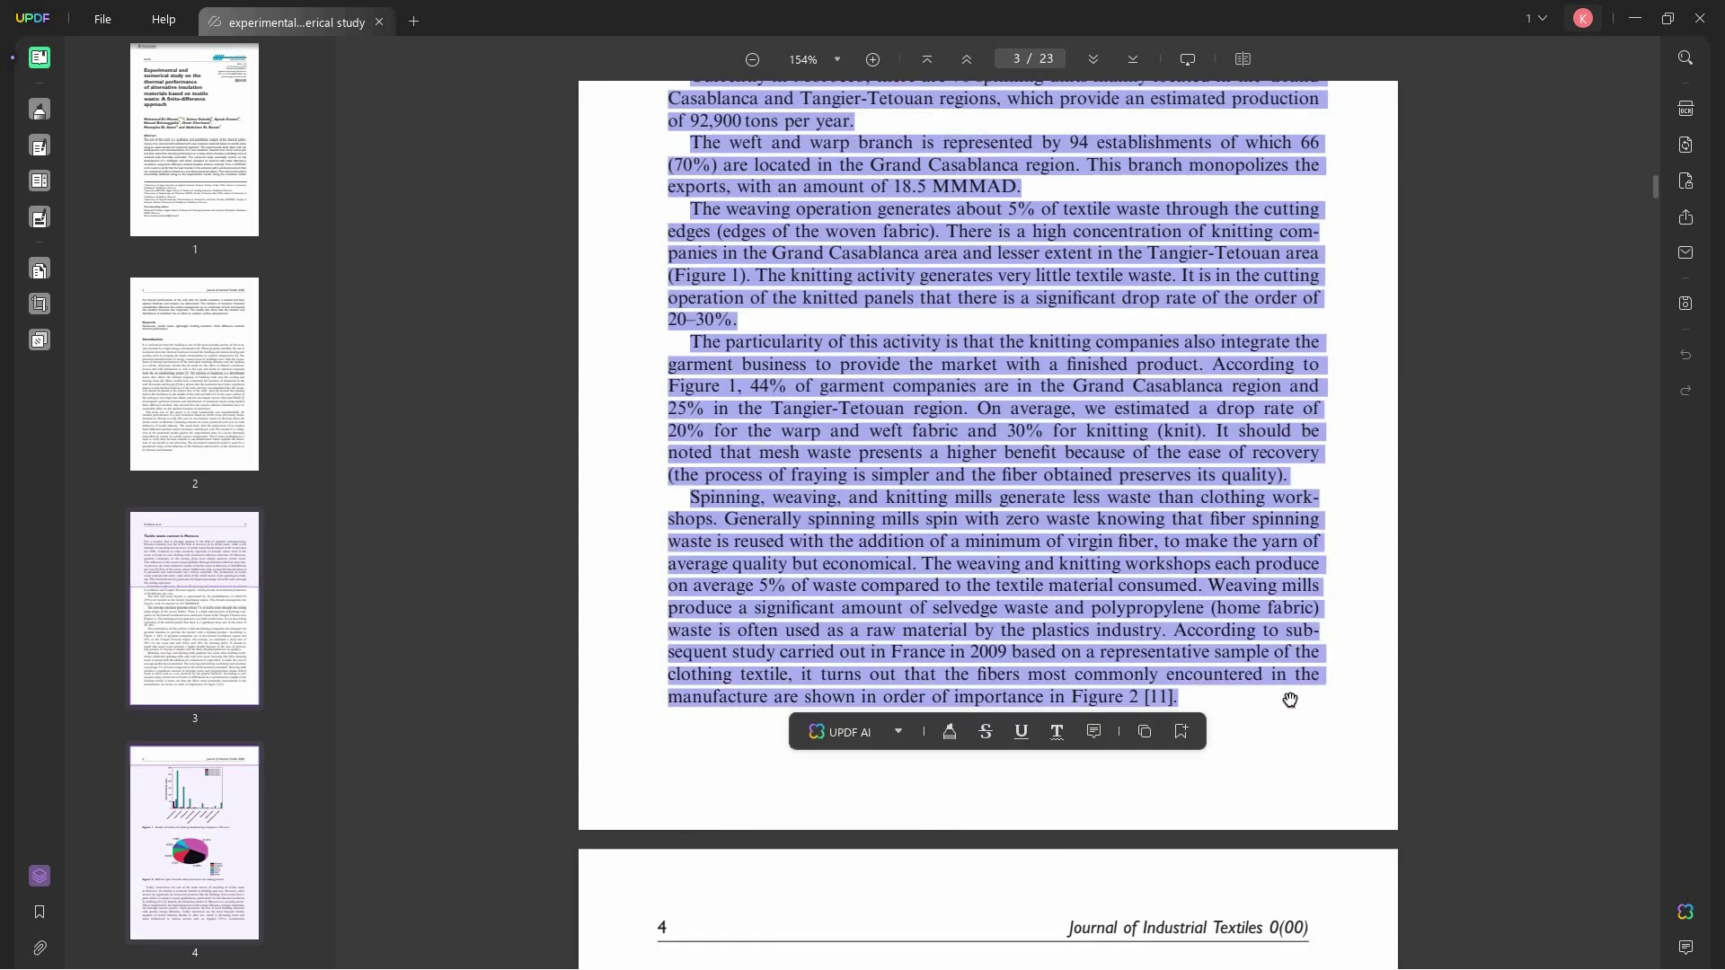
{"action": "left_click", "coordinate": [896, 733]}
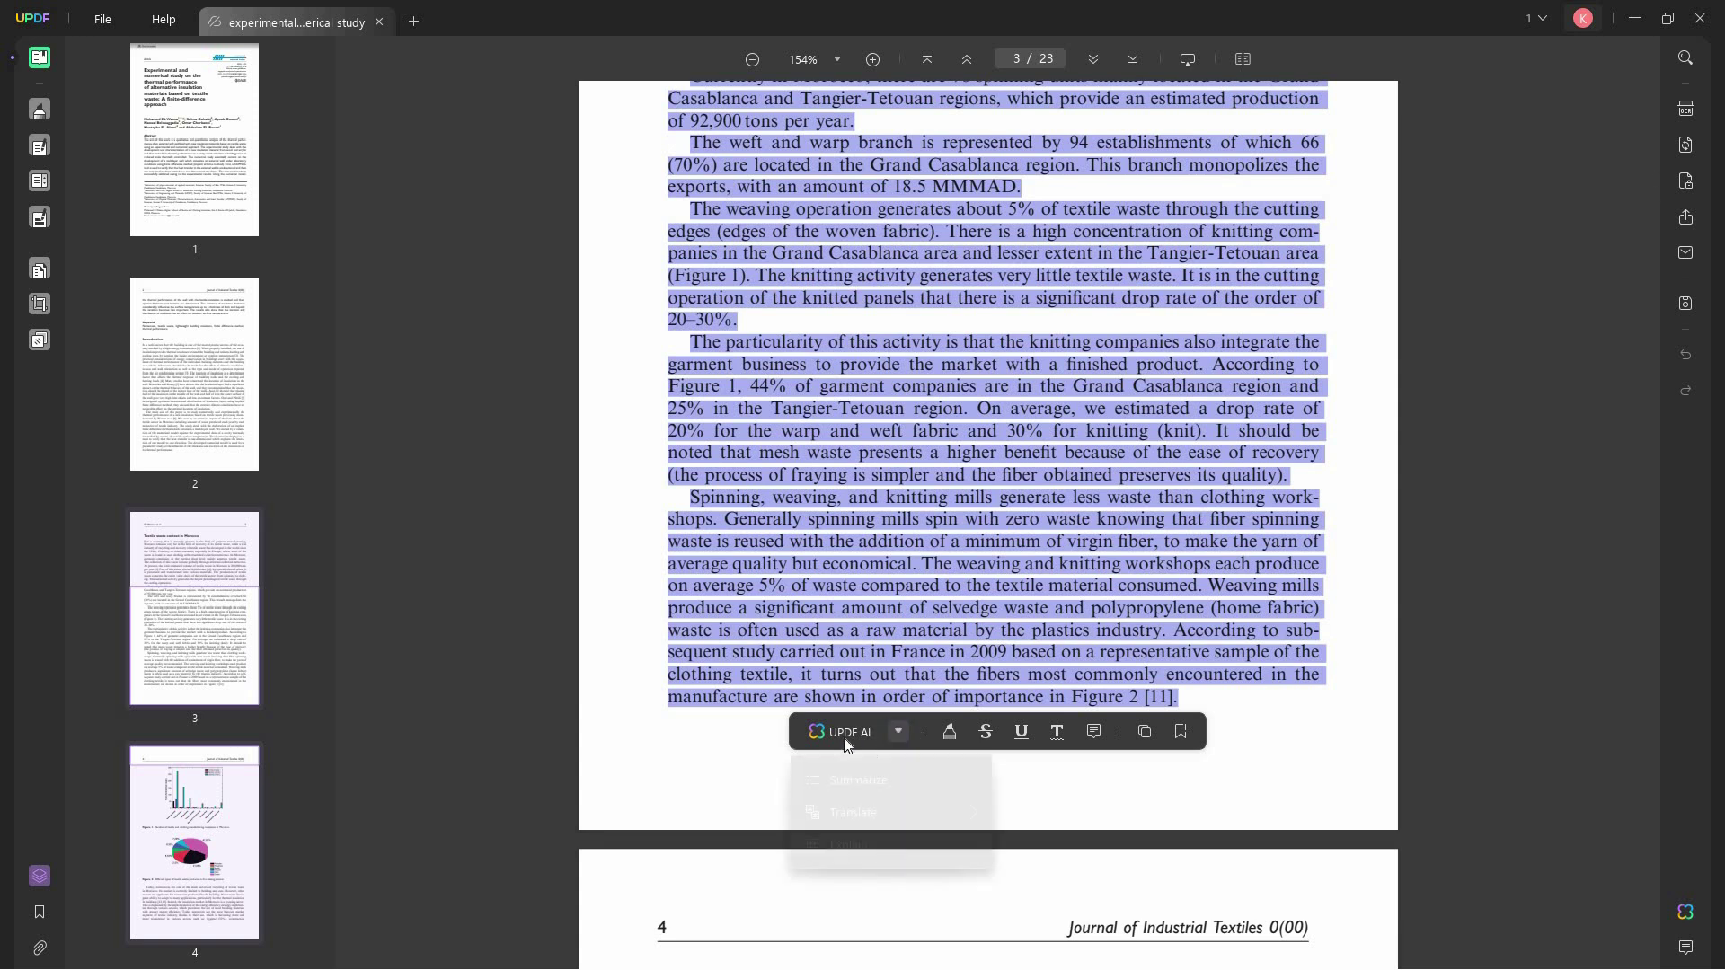
{"action": "left_click", "coordinate": [1087, 641]}
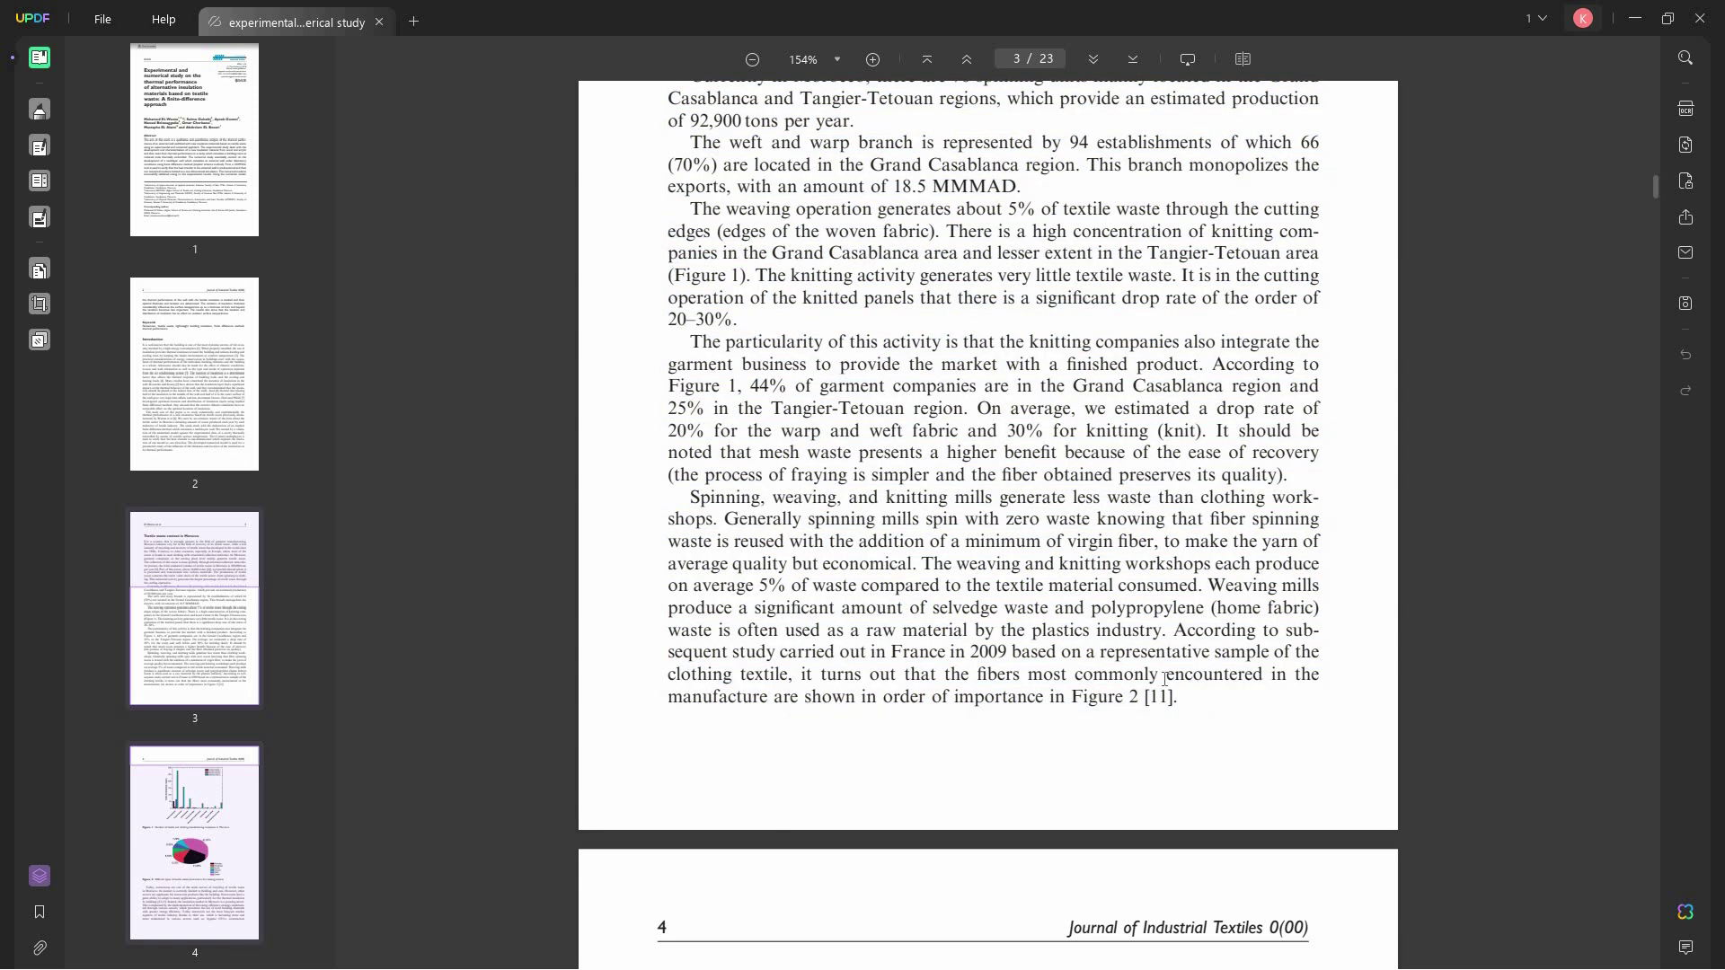
{"action": "scroll", "coordinate": [898, 449], "scroll_direction": "up", "scroll_amount": 5}
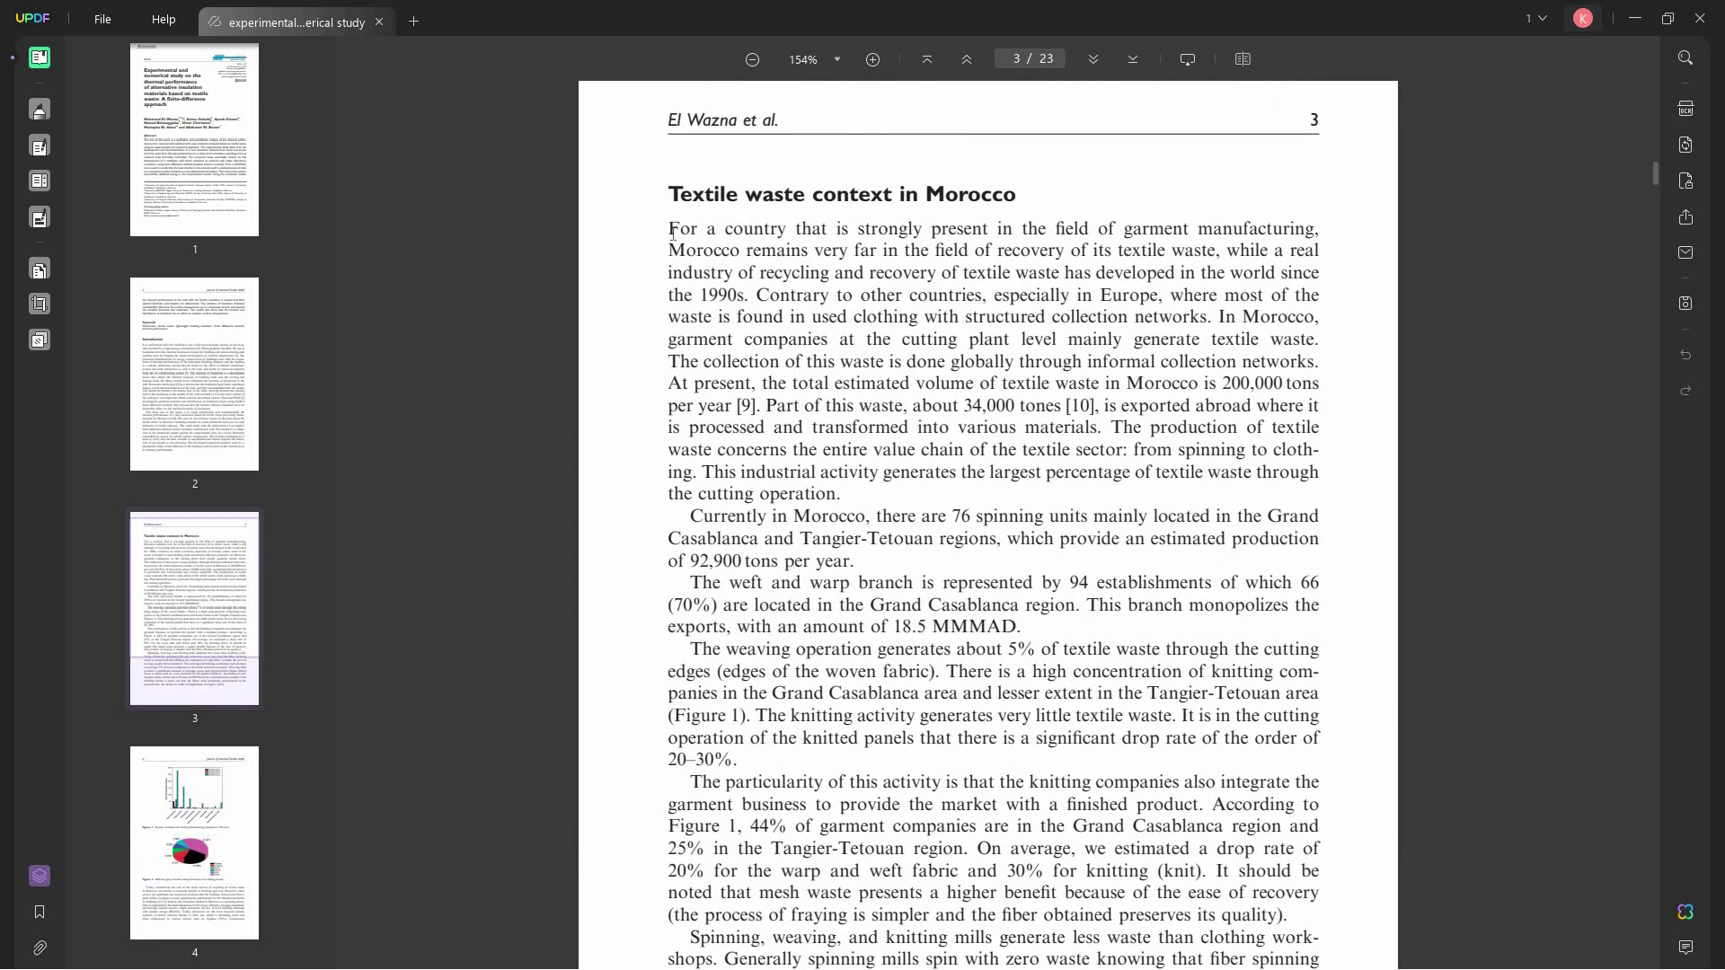
{"action": "left_click_drag", "start_coordinate": [672, 231], "coordinate": [1204, 629]}
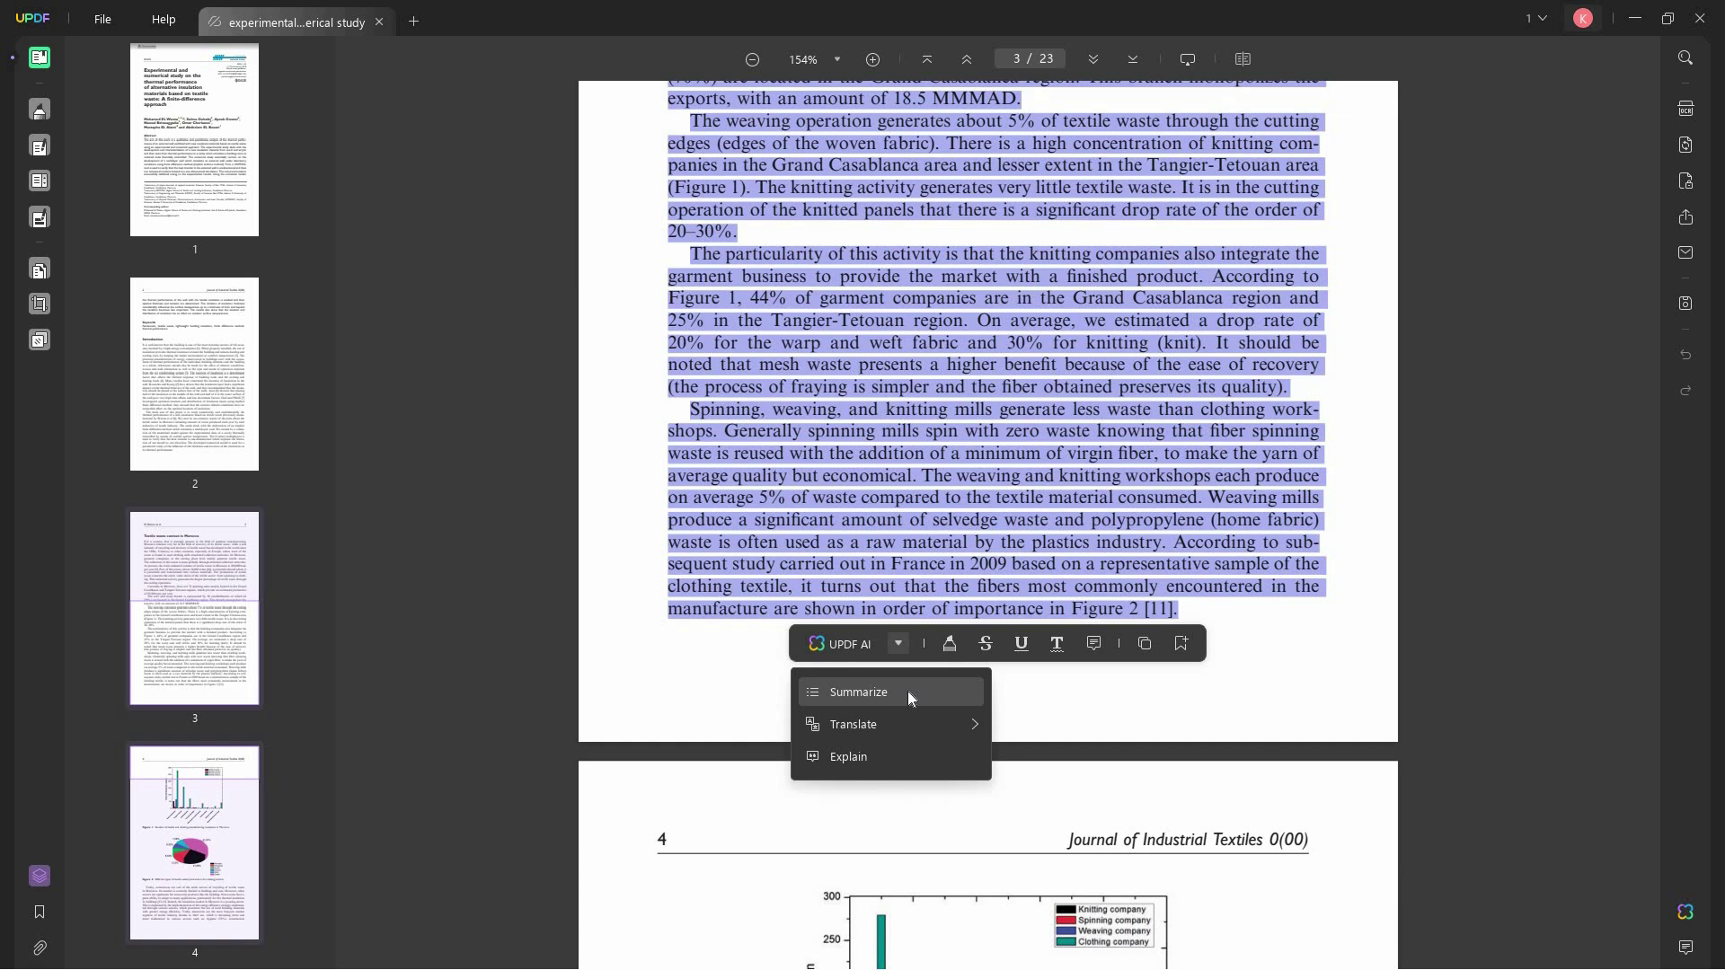
{"action": "left_click", "coordinate": [907, 692]}
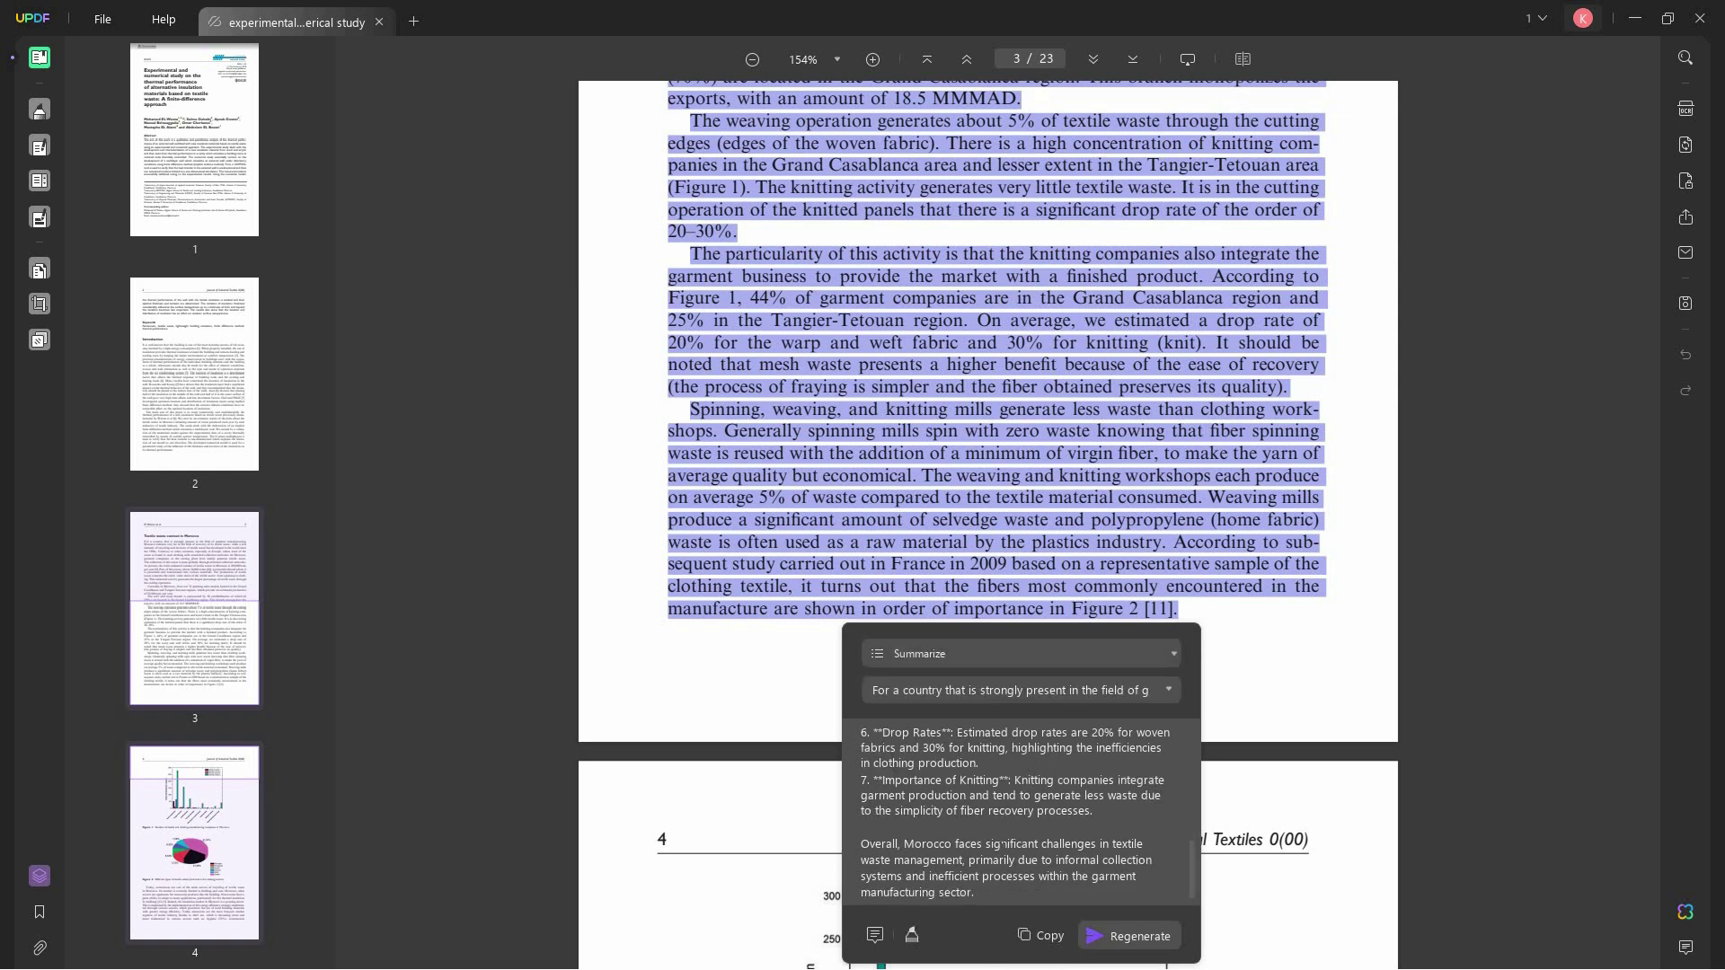
- Dismiss the summary and run UPDF AI > Explain on the selected Morocco passage
{"action": "left_click", "coordinate": [874, 934]}
{"action": "right_click", "coordinate": [940, 654]}
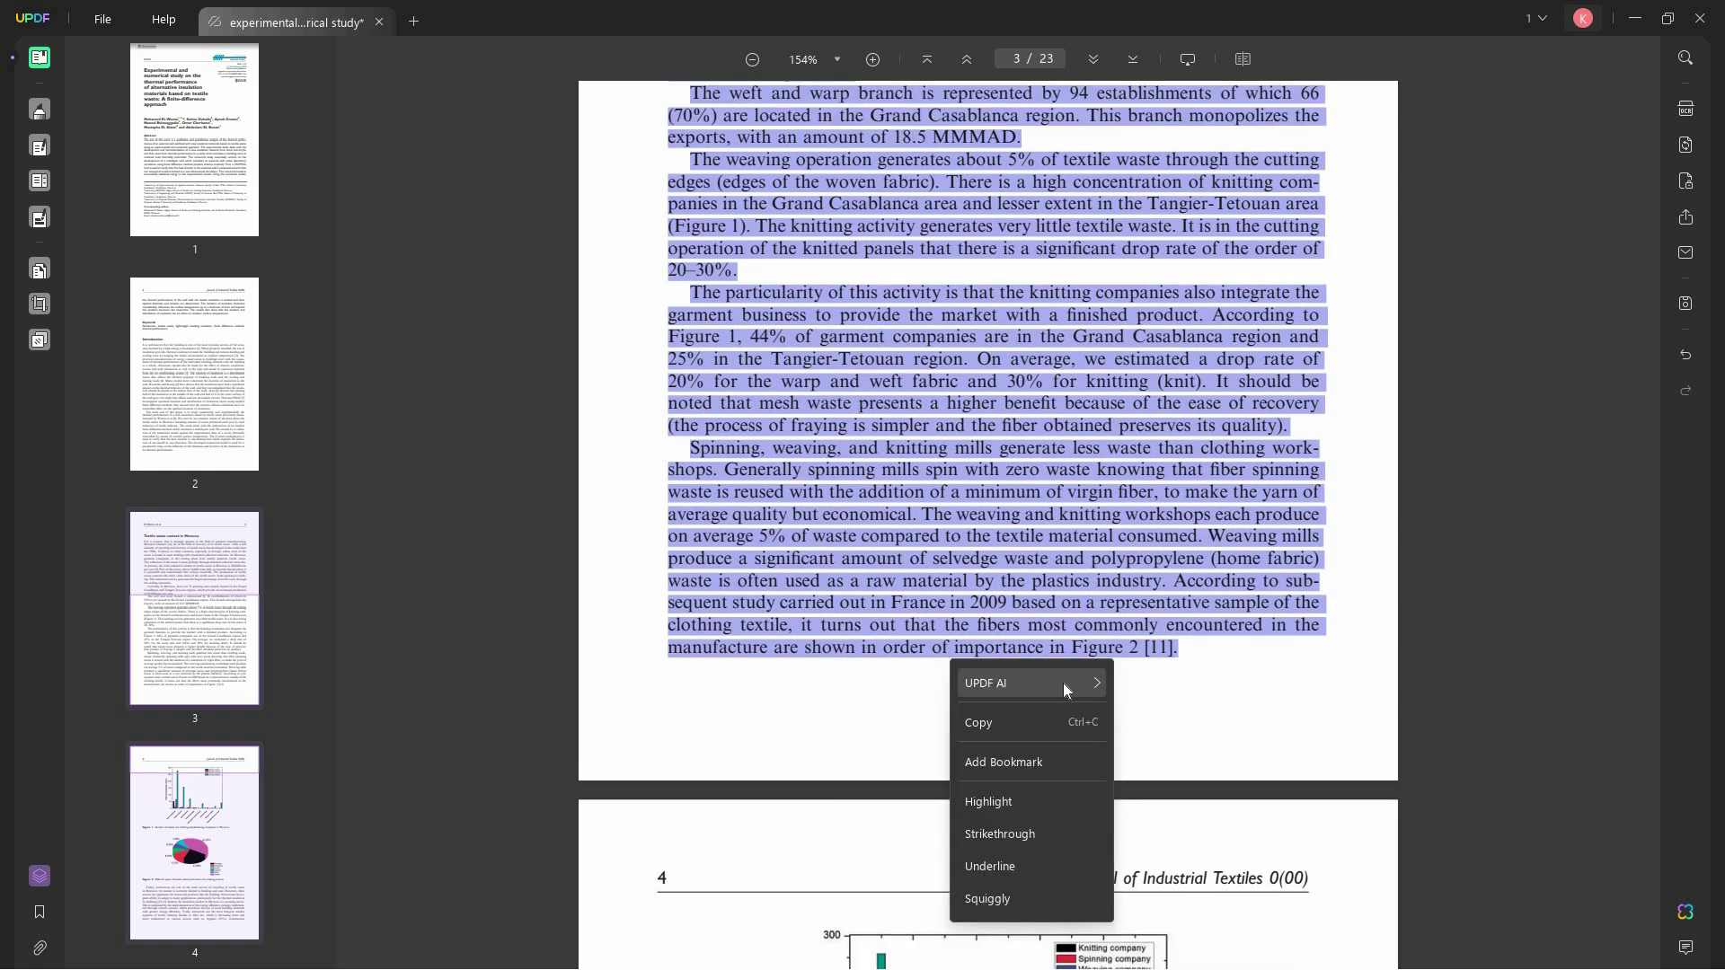
{"action": "mouse_move", "coordinate": [1063, 682]}
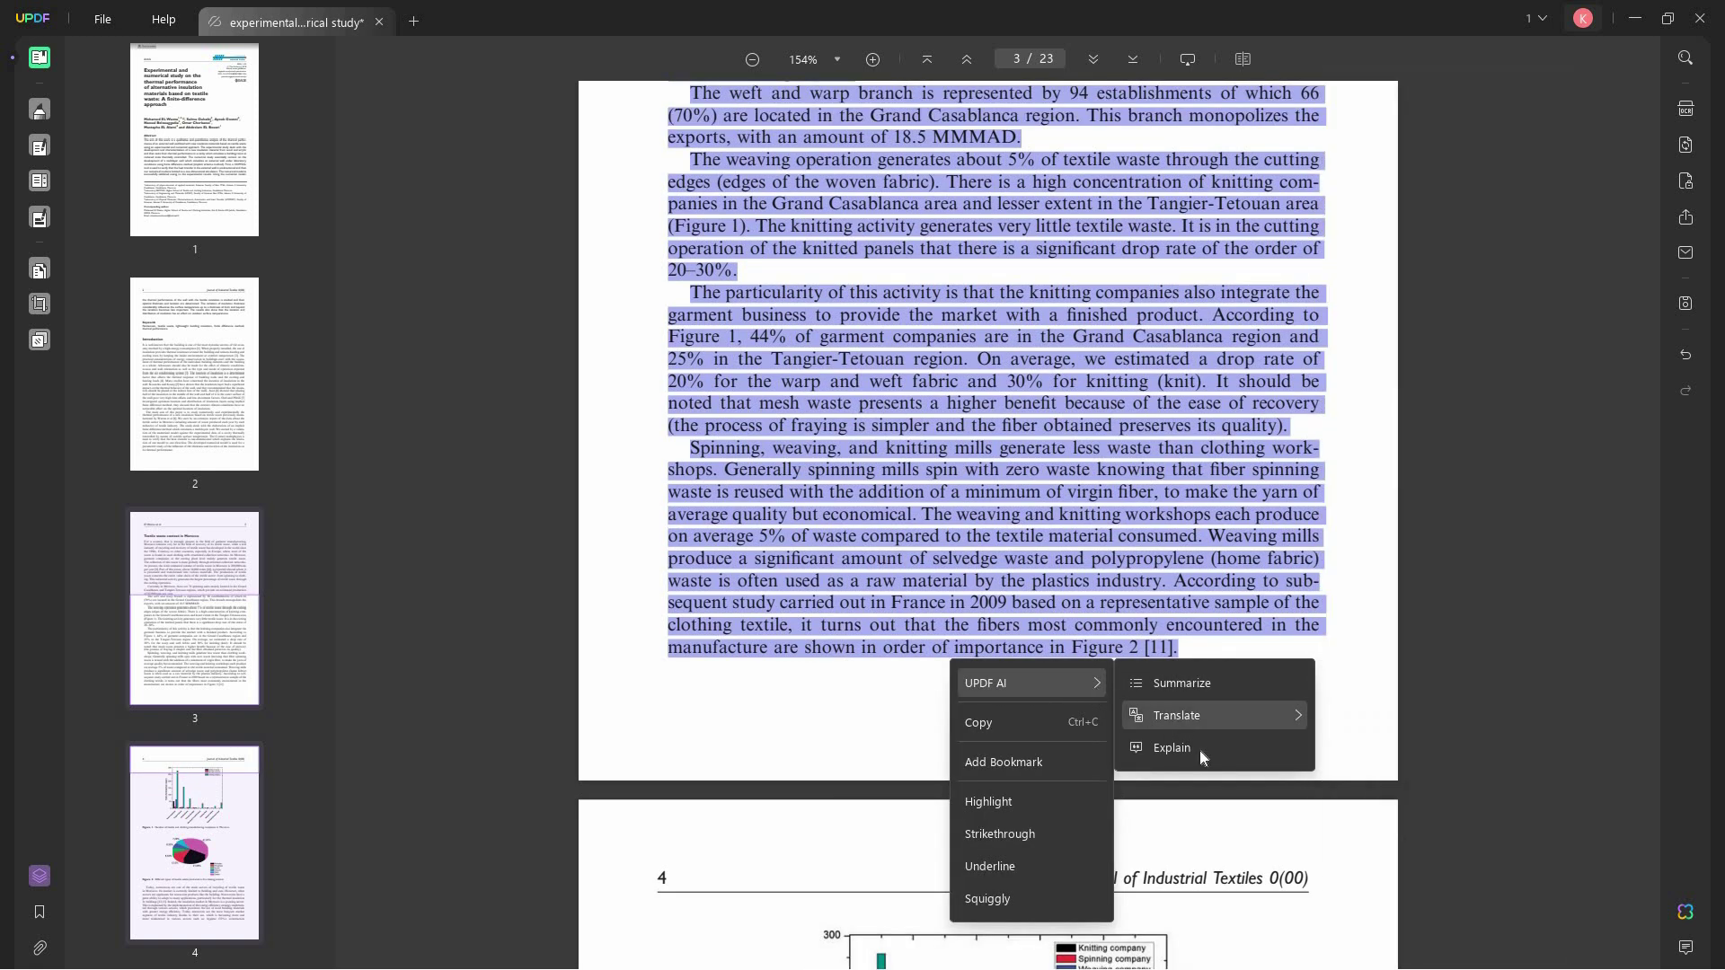
{"action": "left_click", "coordinate": [1237, 763]}
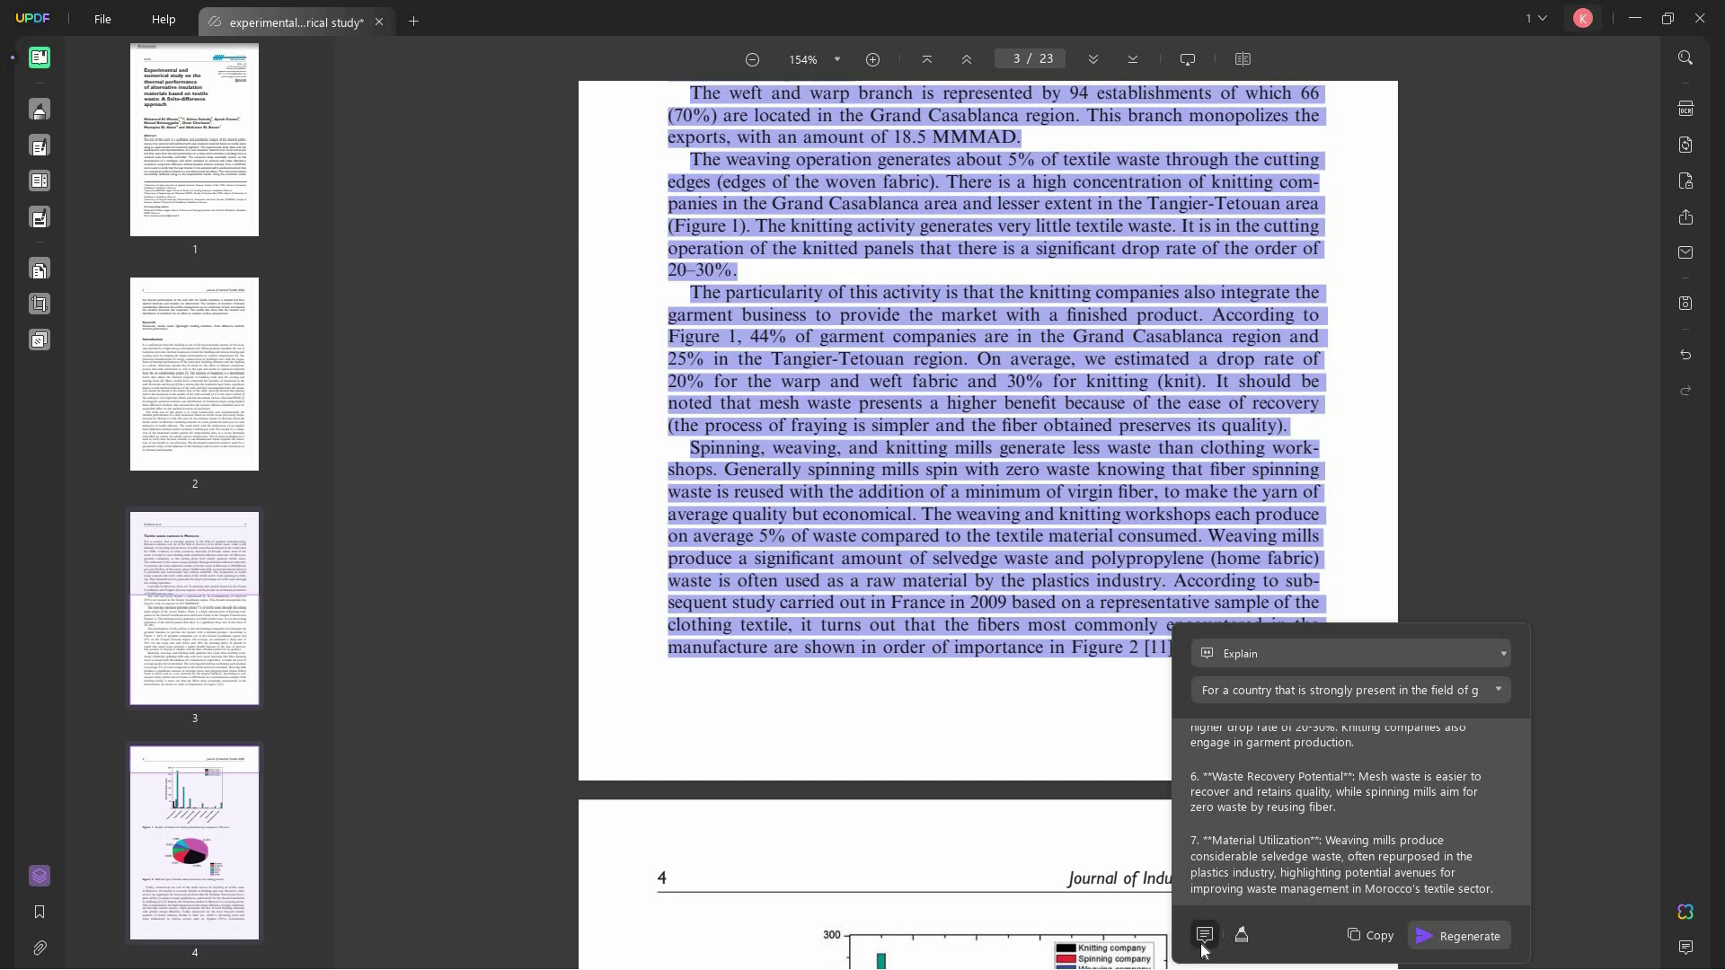
- Translate the selected Morocco passage into 日本語 - Japanese with UPDF AI
{"action": "right_click", "coordinate": [1092, 656]}
{"action": "mouse_move", "coordinate": [1167, 675]}
{"action": "mouse_move", "coordinate": [1362, 713]}
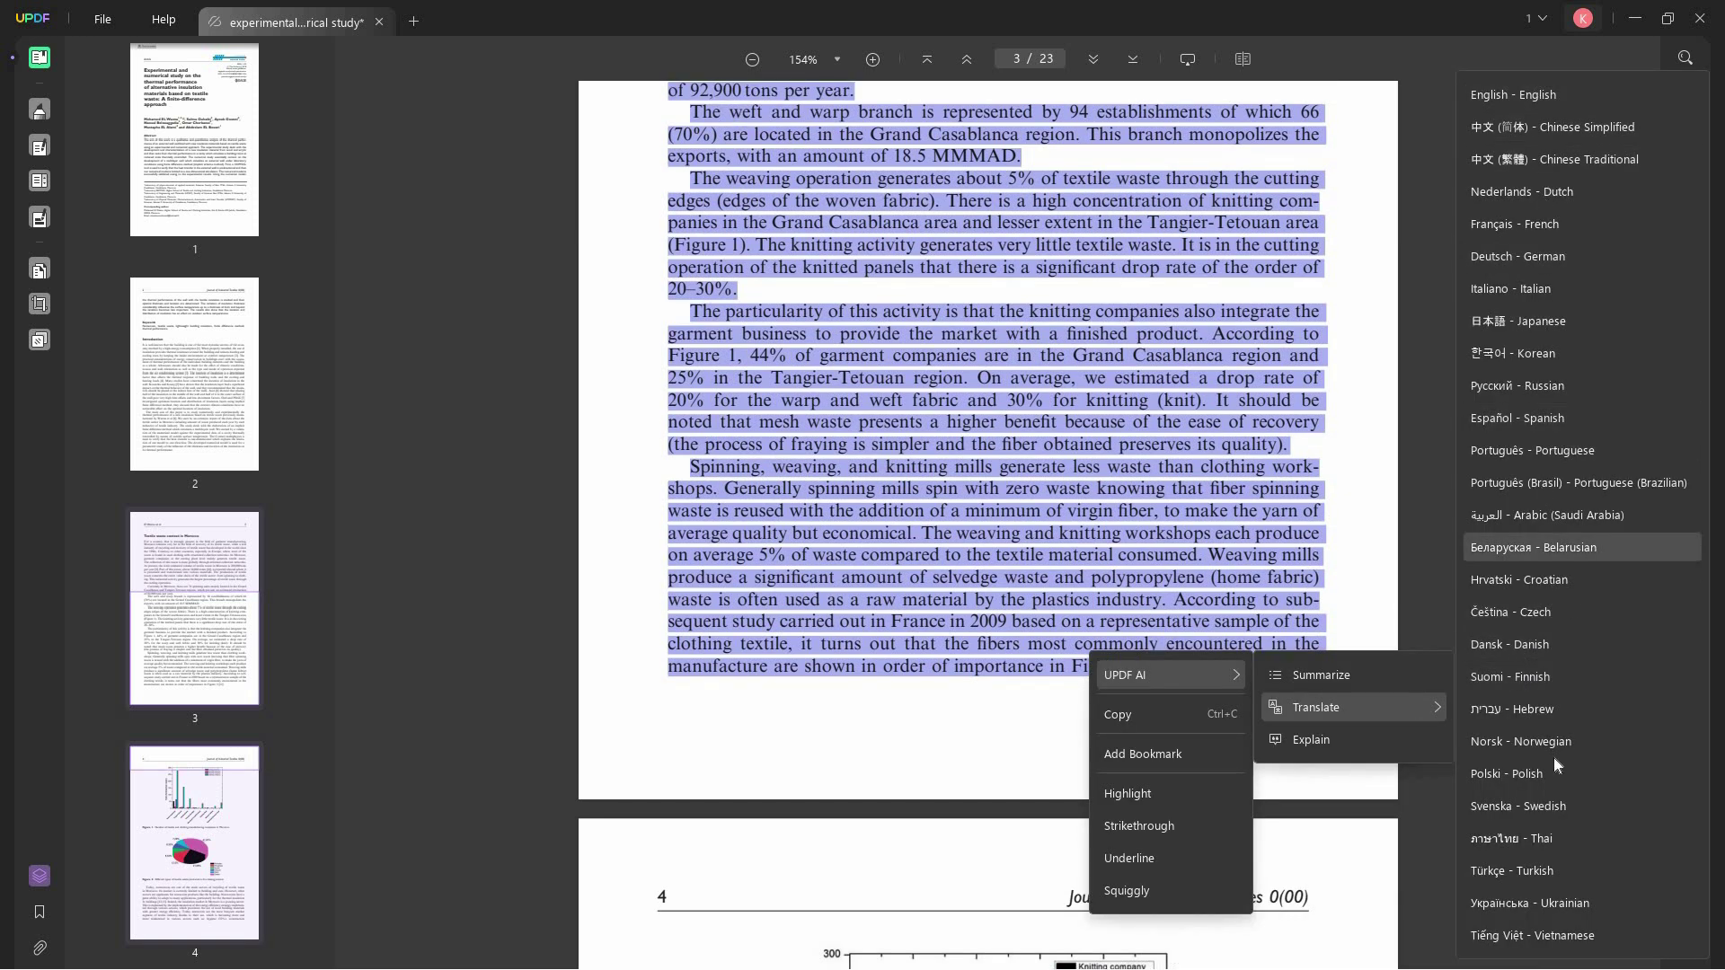
{"action": "left_click", "coordinate": [1609, 333]}
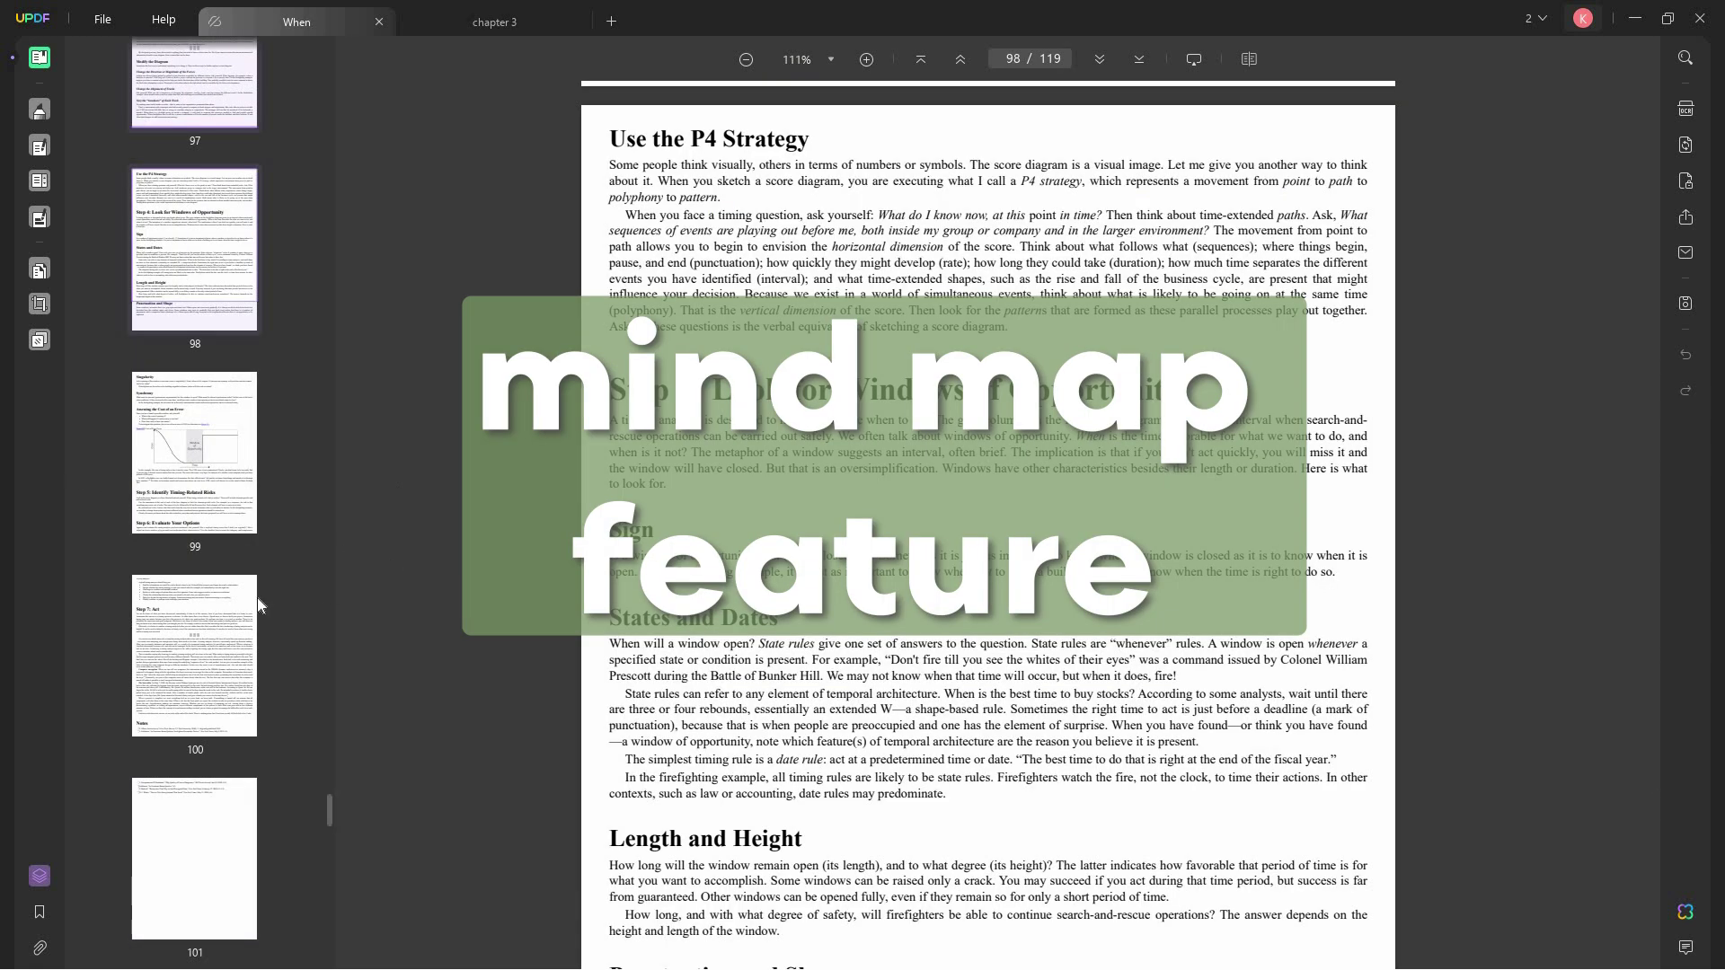
- Jump to page 91, then to page 101, using the page thumbnails
{"action": "scroll", "coordinate": [238, 629], "scroll_direction": "up", "scroll_amount": 10}
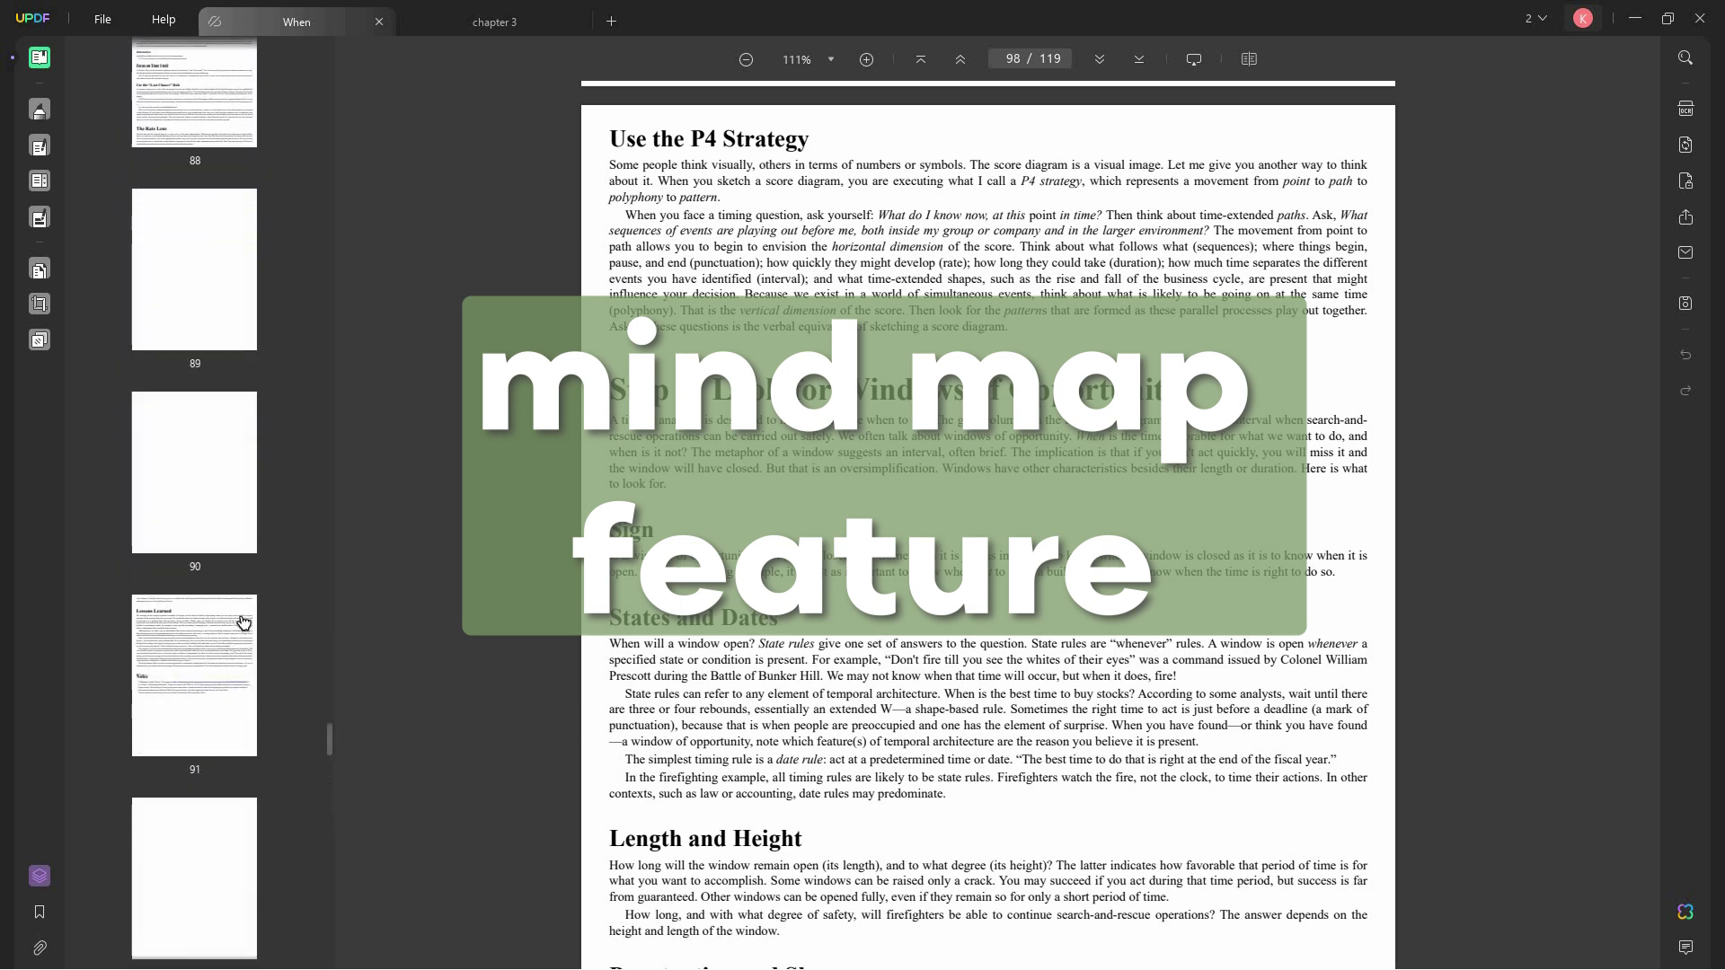
{"action": "scroll", "coordinate": [243, 620], "scroll_direction": "down", "scroll_amount": 5}
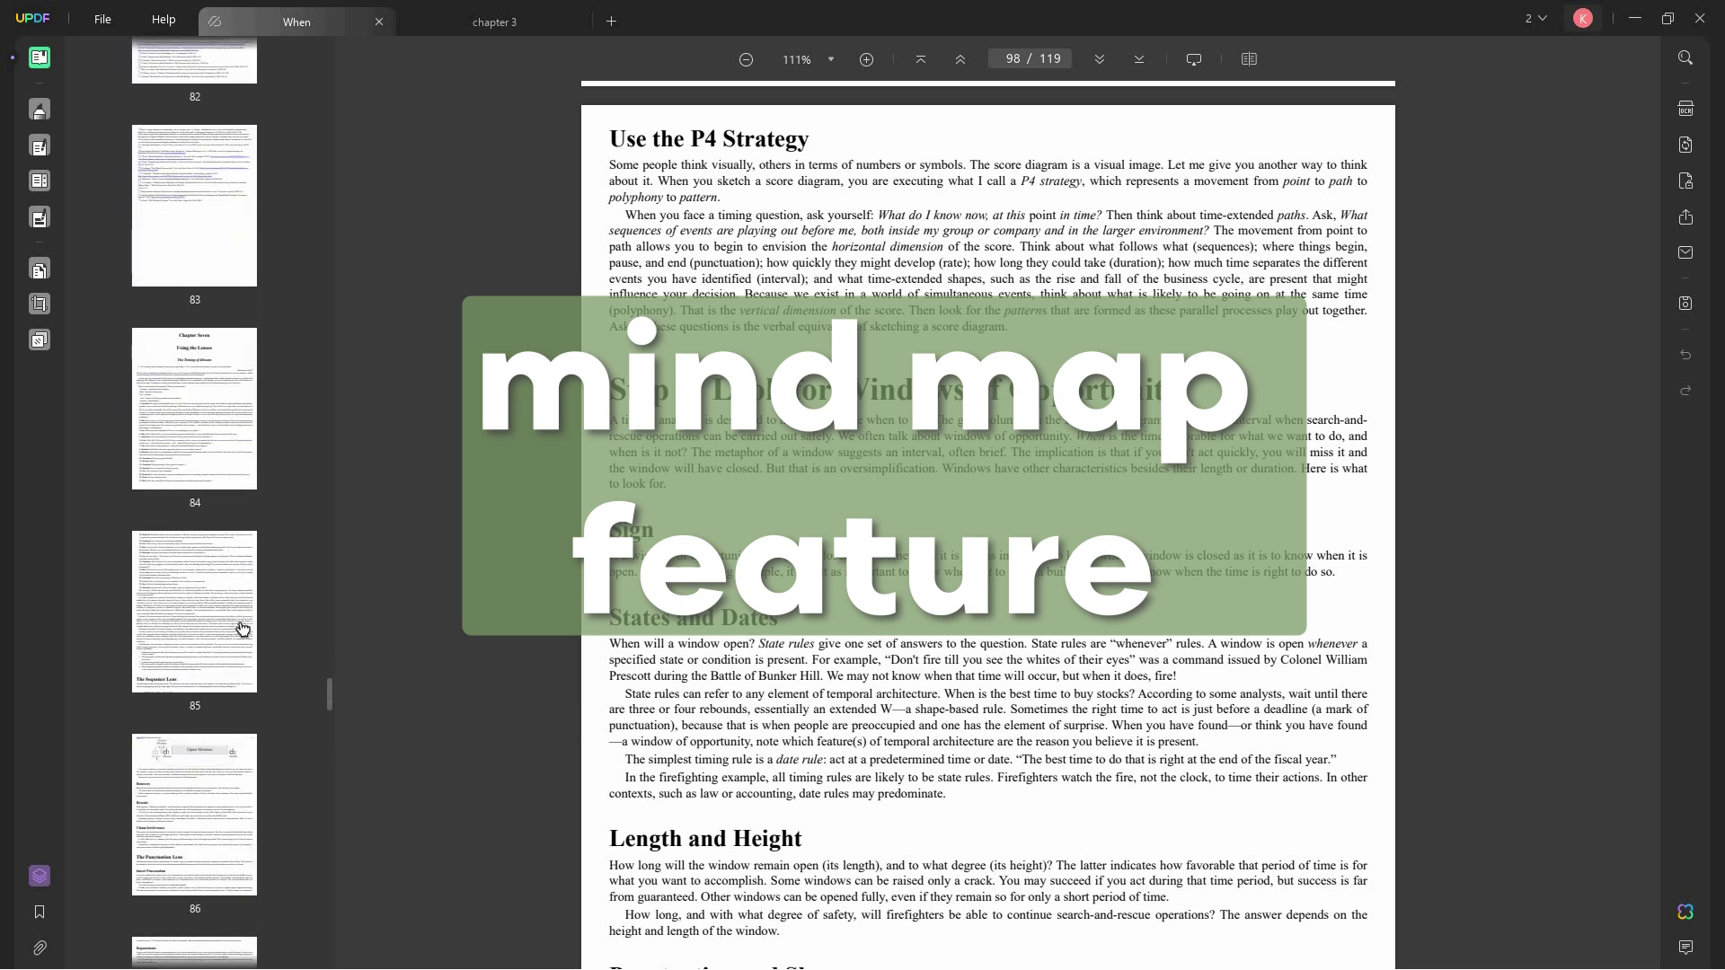
{"action": "left_click", "coordinate": [205, 737]}
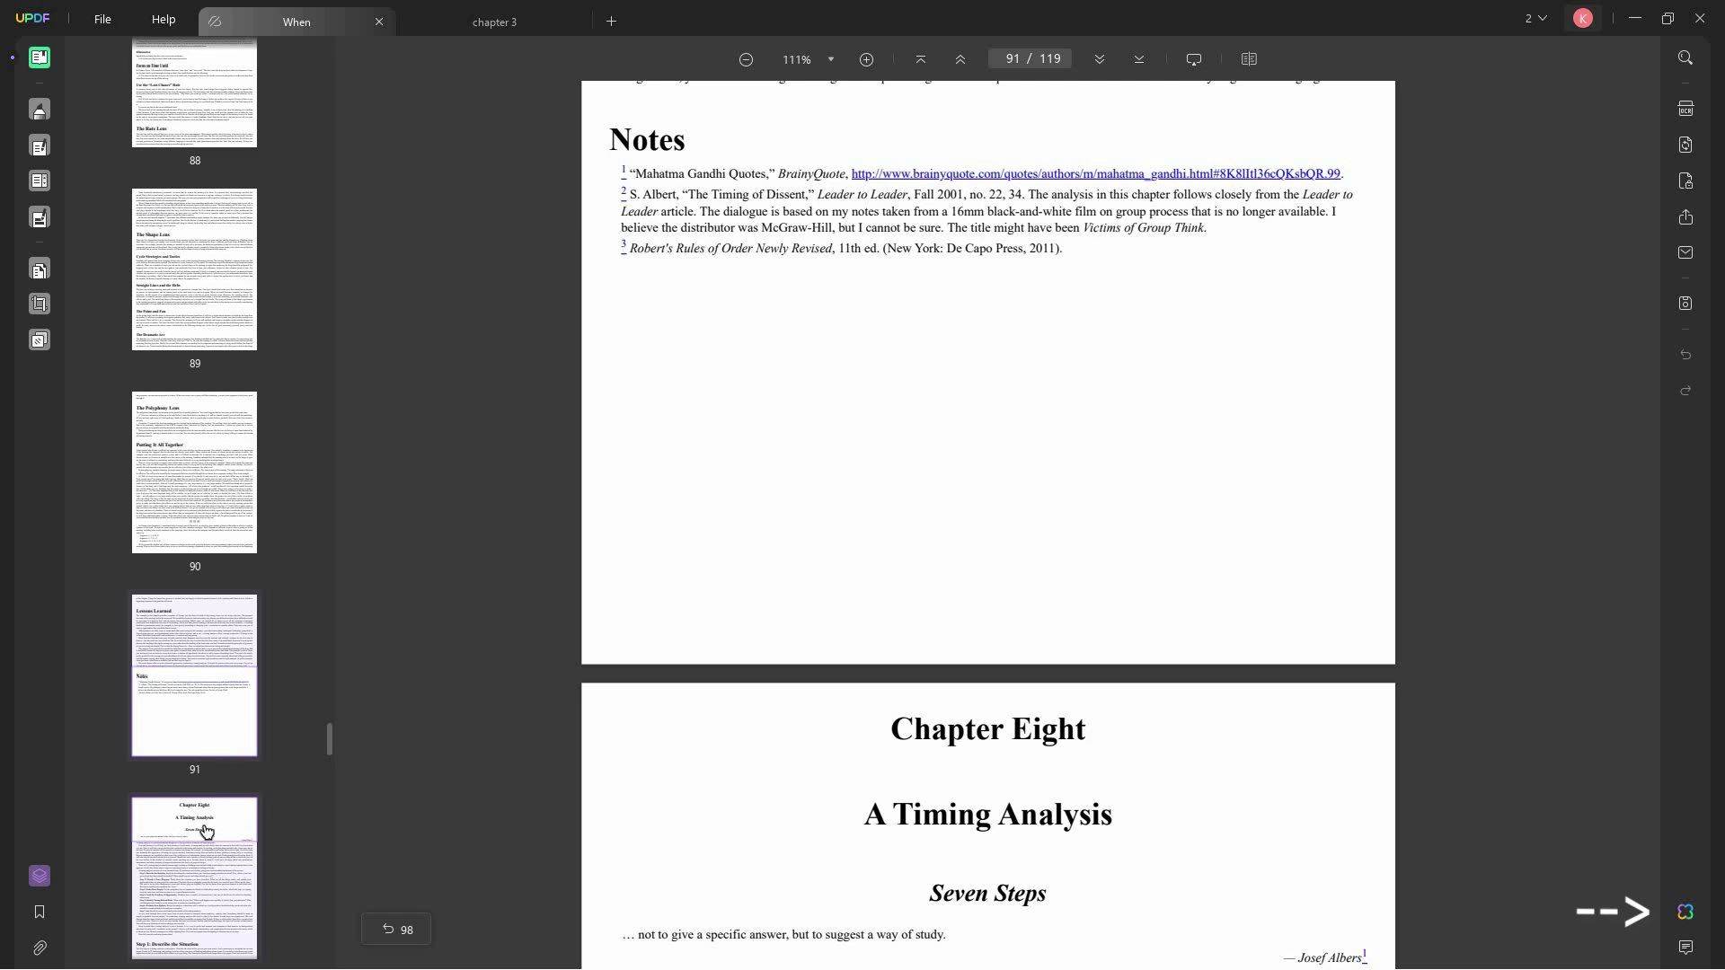
{"action": "scroll", "coordinate": [905, 840], "scroll_direction": "down", "scroll_amount": 3}
{"action": "scroll", "coordinate": [907, 839], "scroll_direction": "down", "scroll_amount": 2}
{"action": "scroll", "coordinate": [236, 871], "scroll_direction": "down", "scroll_amount": 7}
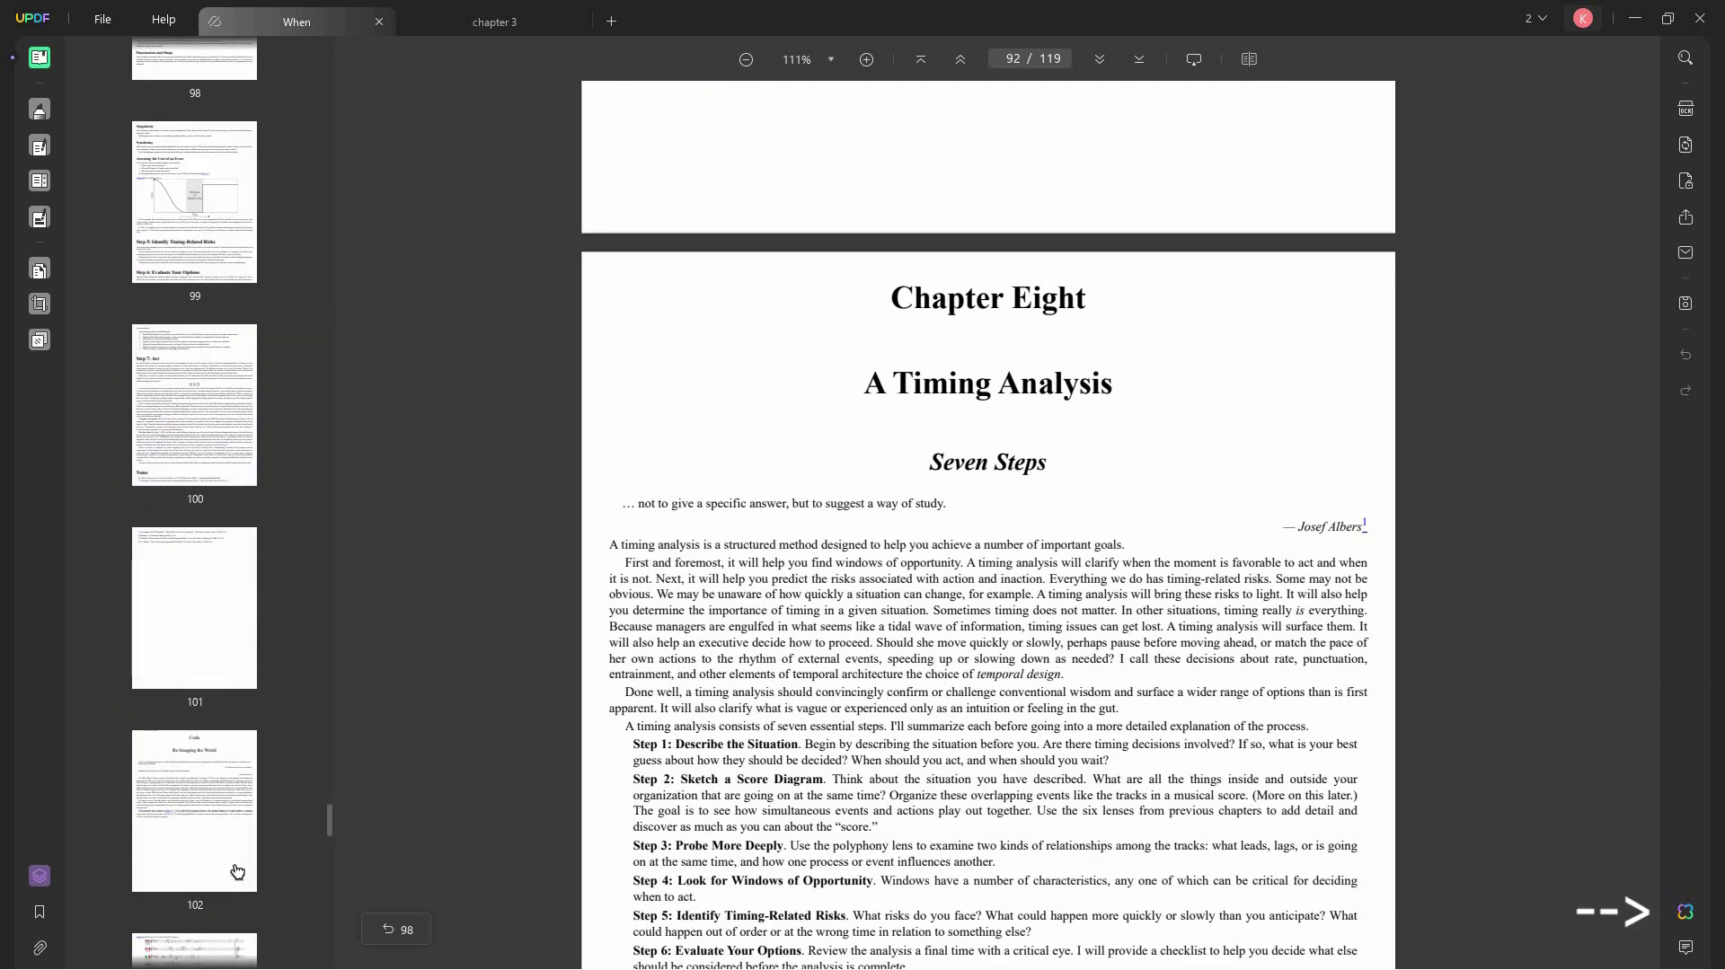
{"action": "left_click", "coordinate": [219, 645]}
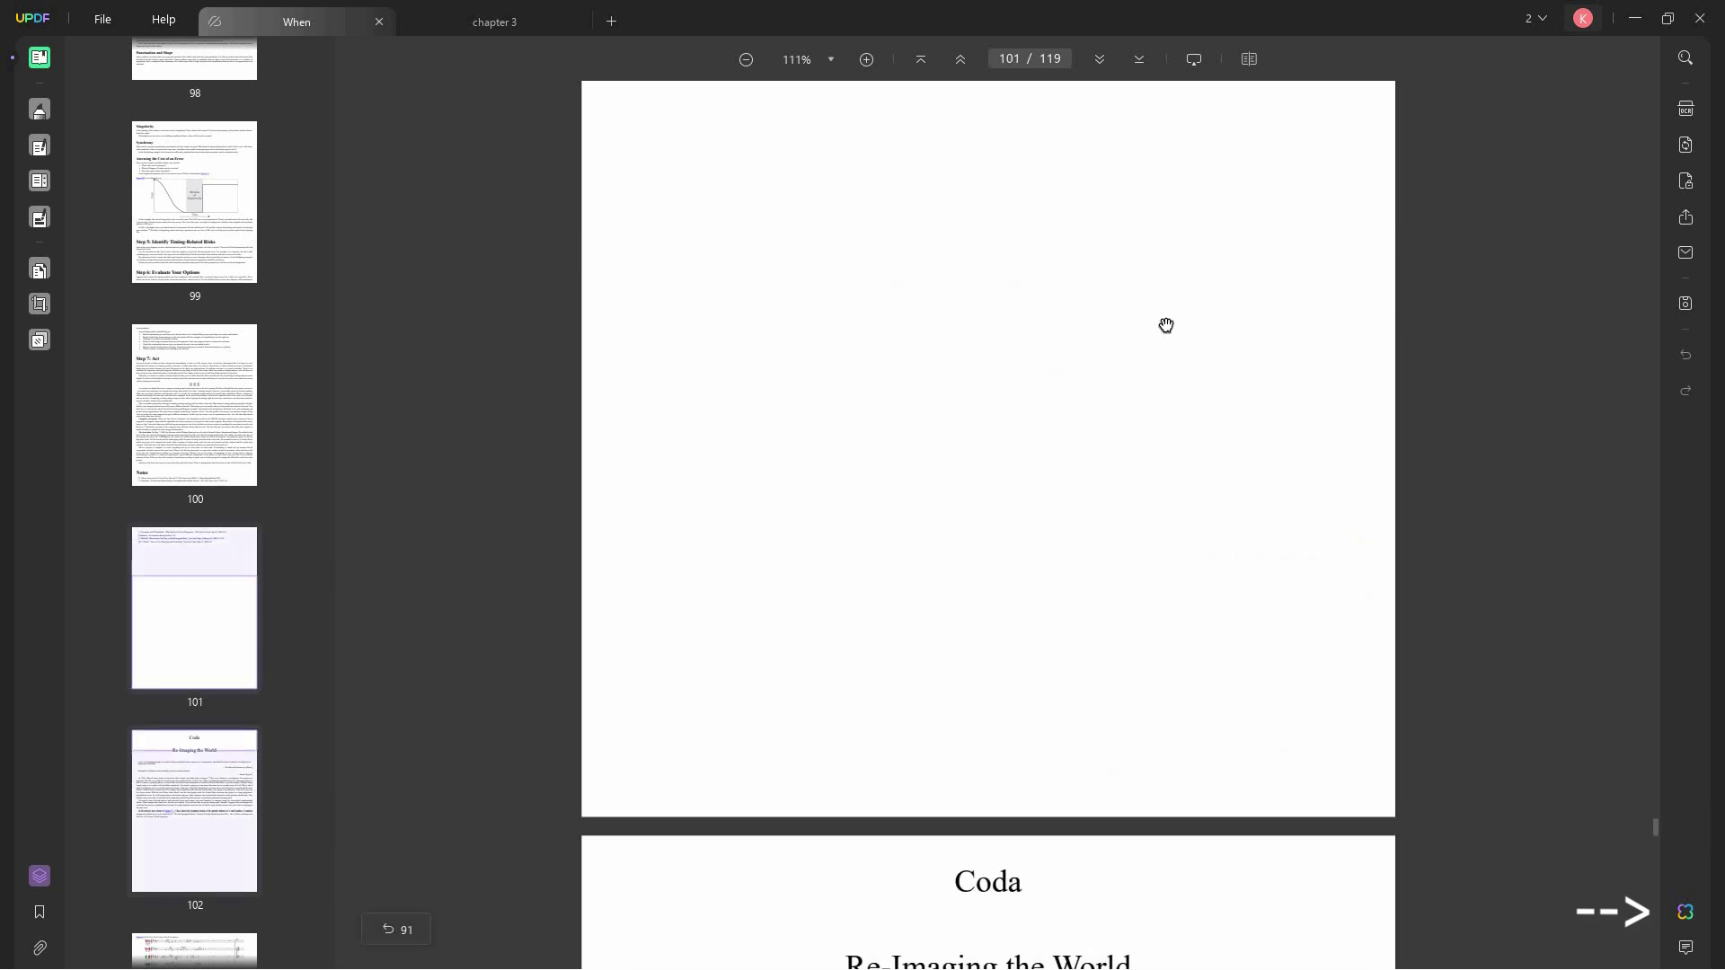
- Open the UPDF AI assistant panel for the book
{"action": "left_click", "coordinate": [1687, 914]}
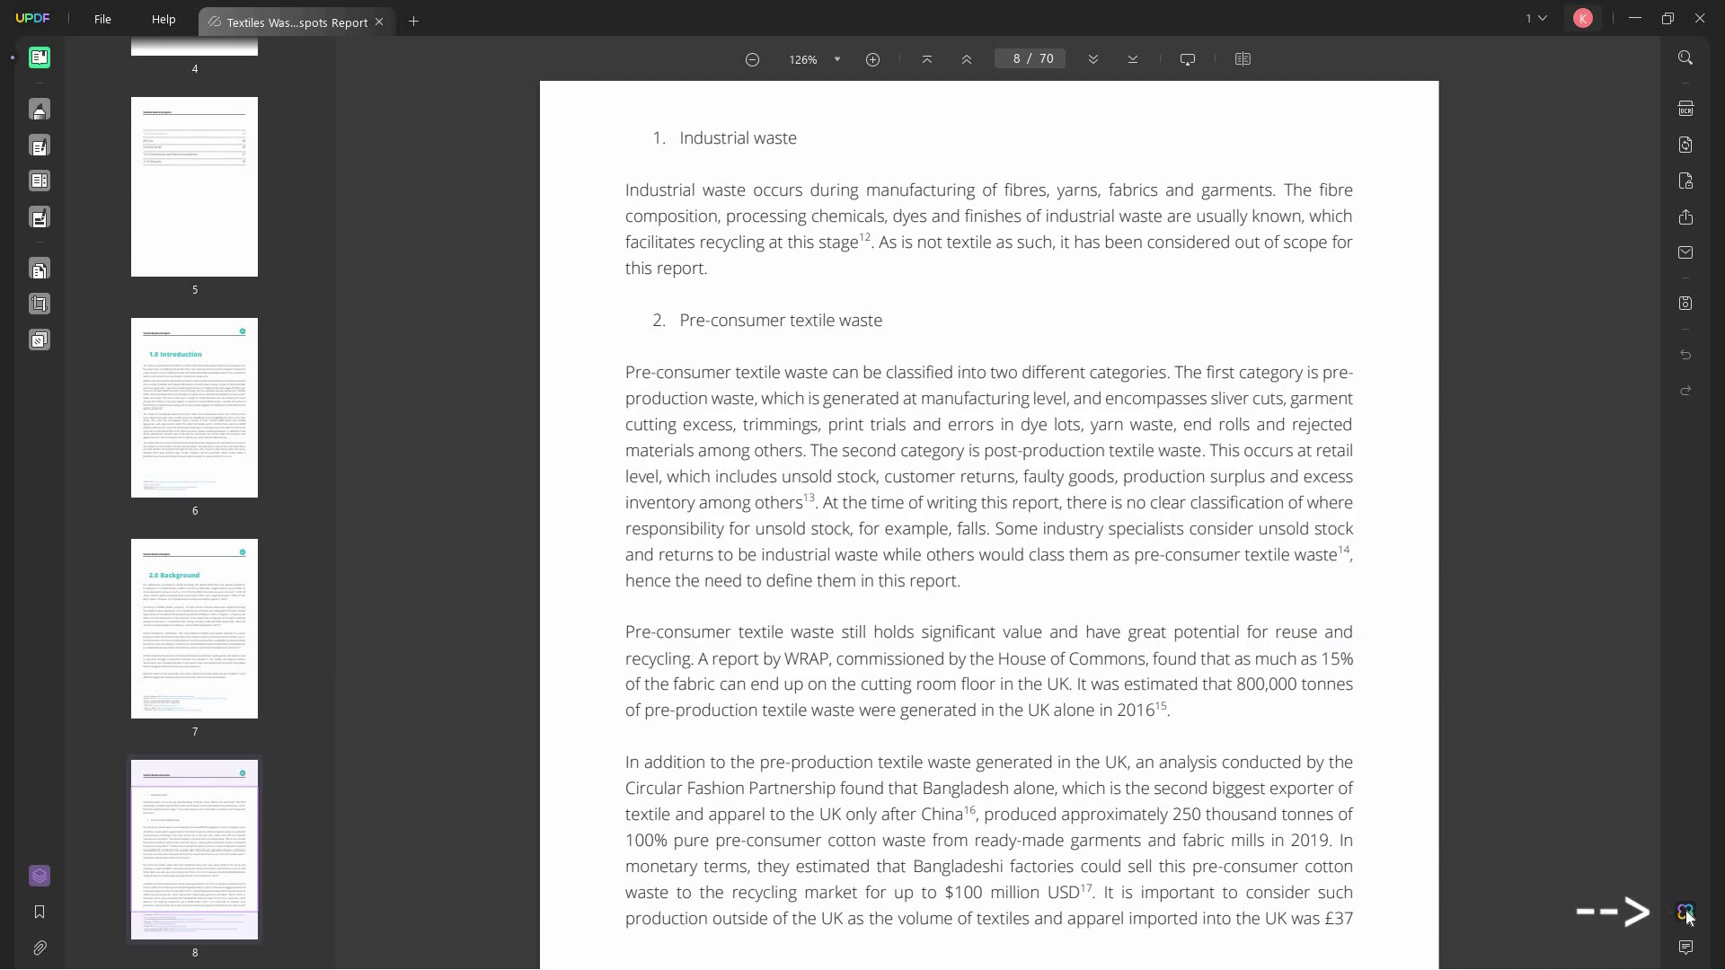
- In UPDF AI Chat, paste the page image and send 'extract text from image'
{"action": "left_click", "coordinate": [1686, 912]}
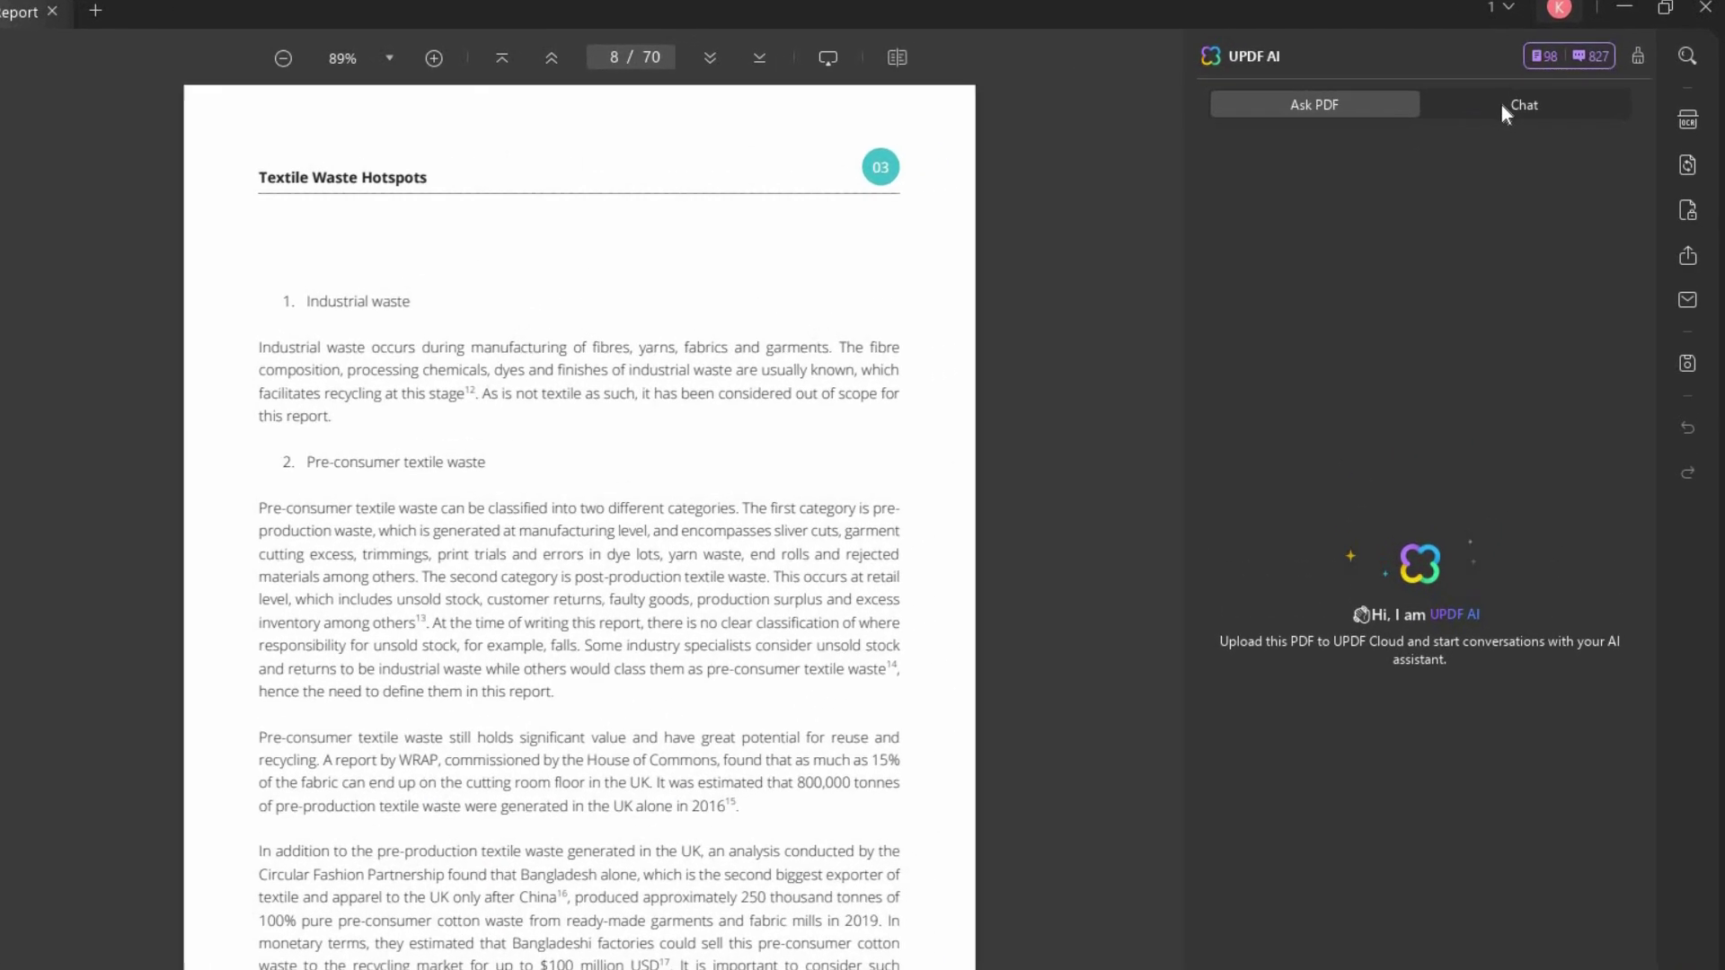
{"action": "left_click", "coordinate": [1506, 97]}
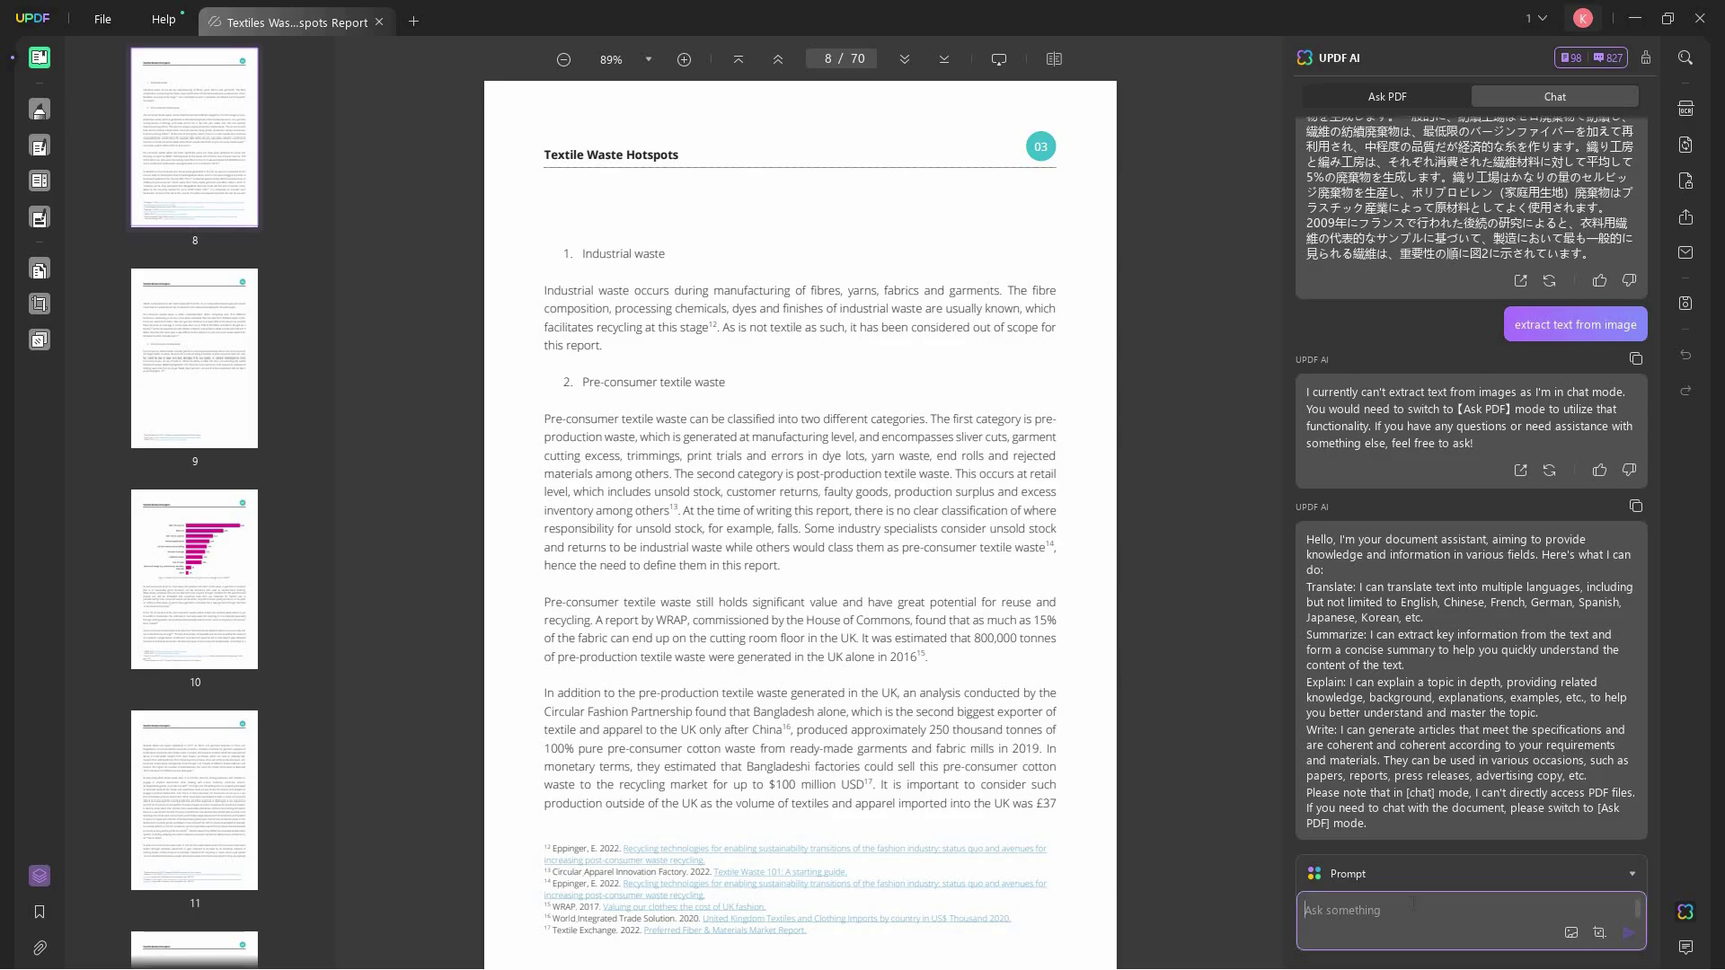
{"action": "left_click", "coordinate": [1413, 902]}
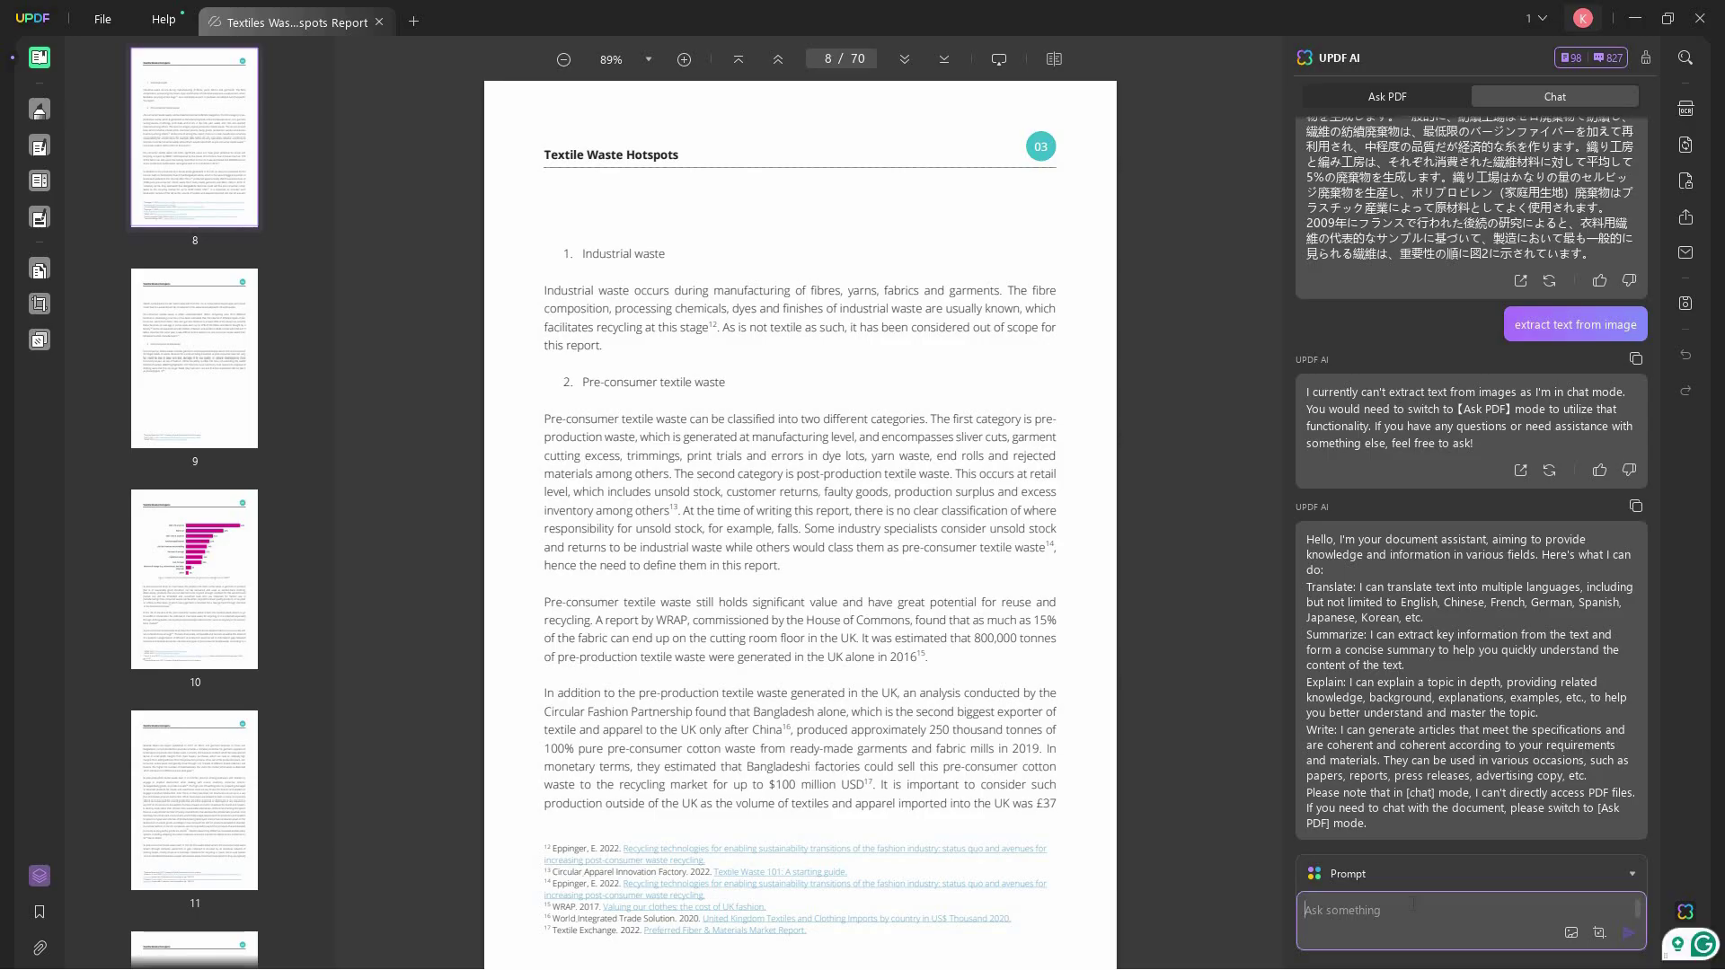
{"action": "key", "text": "ctrl+v"}
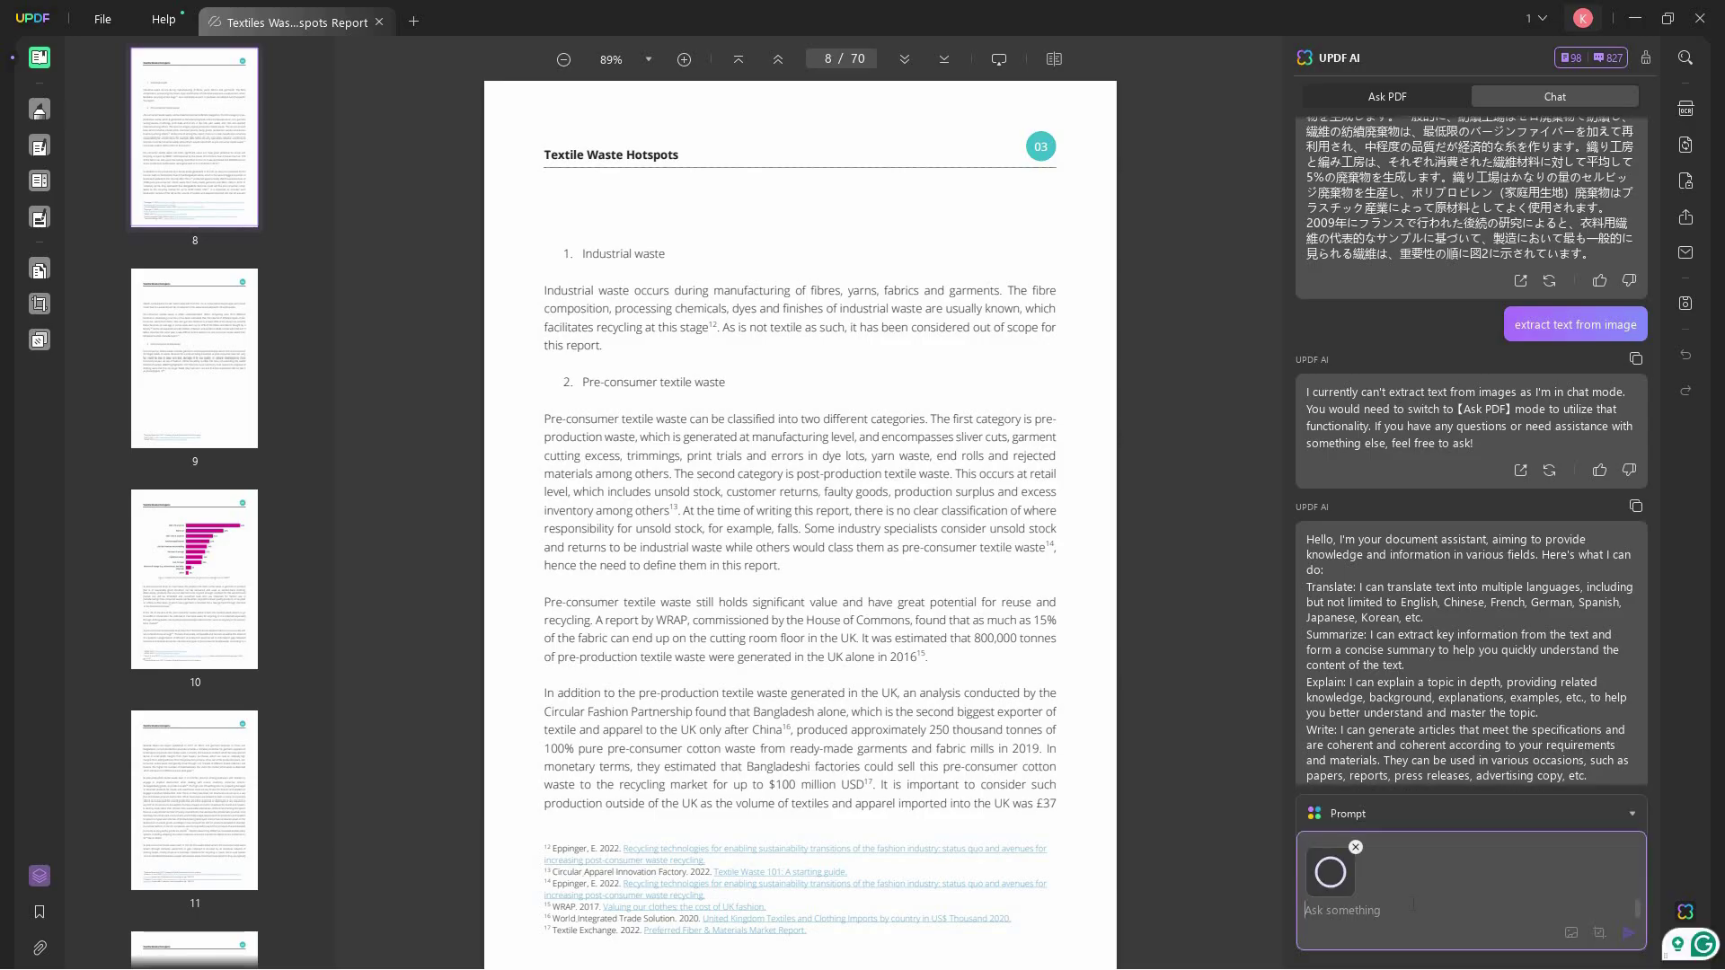
{"action": "type", "text": "extract text from image"}
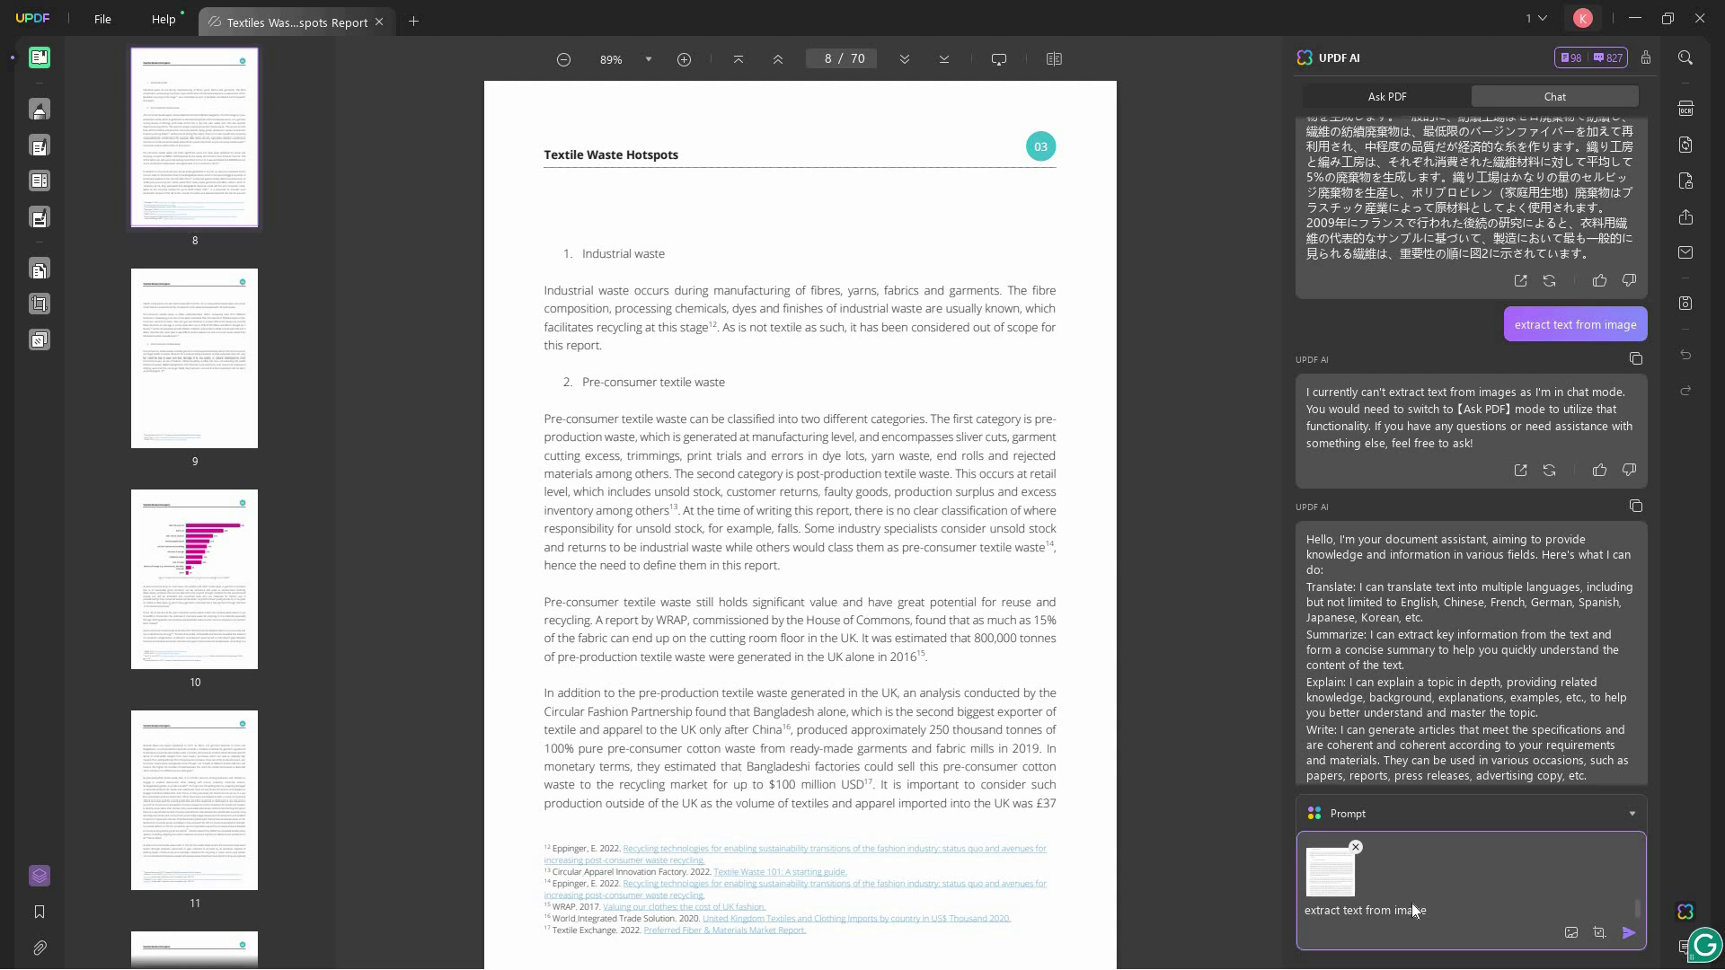
{"action": "key", "text": "Return"}
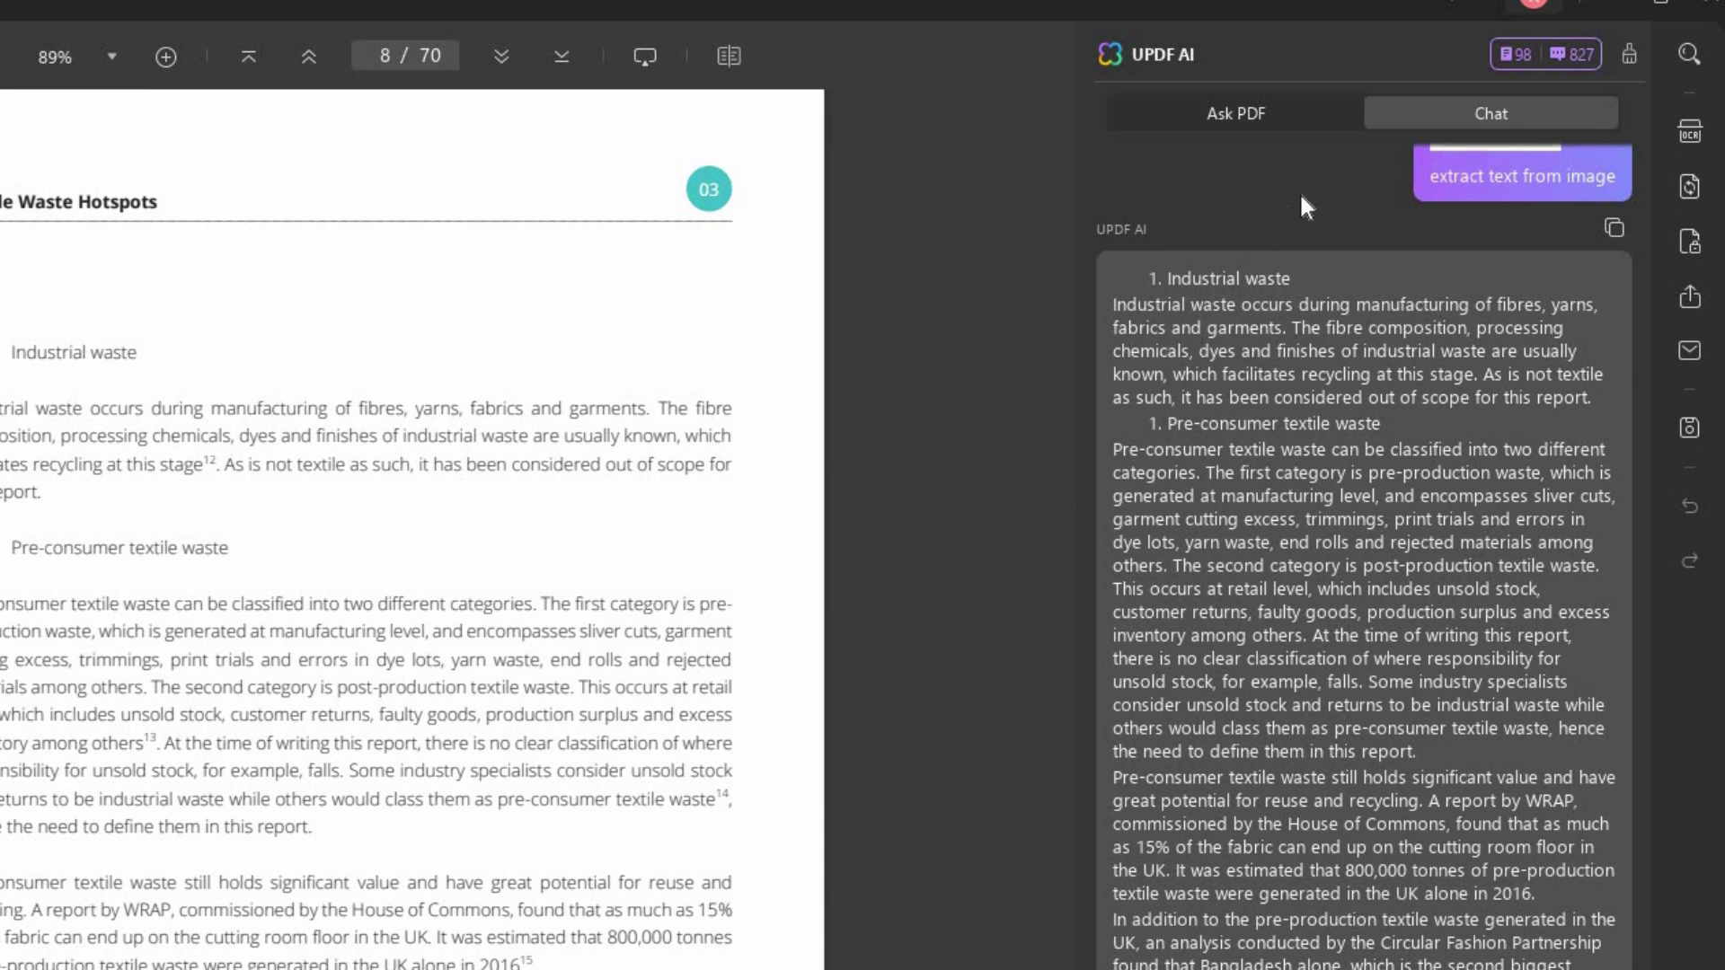
- In Ask PDF, ask 'what are the 2 different categories of pre-consumer waste?'
{"action": "left_click", "coordinate": [1288, 108]}
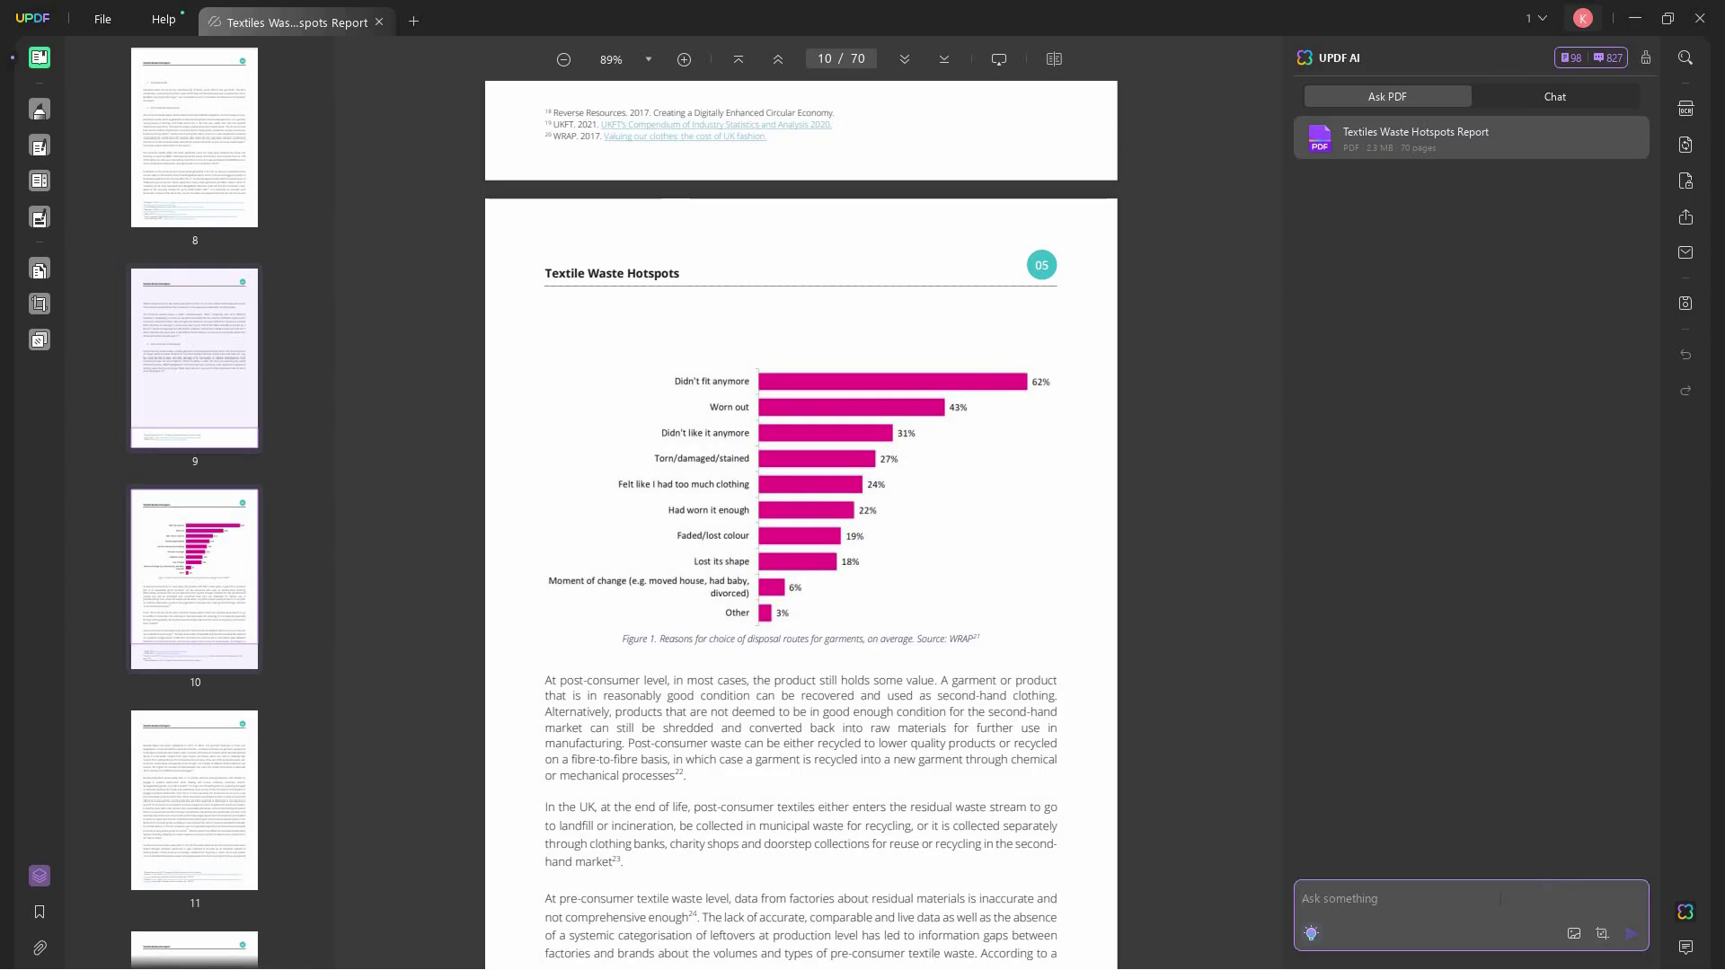
{"action": "left_click", "coordinate": [1500, 898]}
{"action": "type", "text": "what are "}
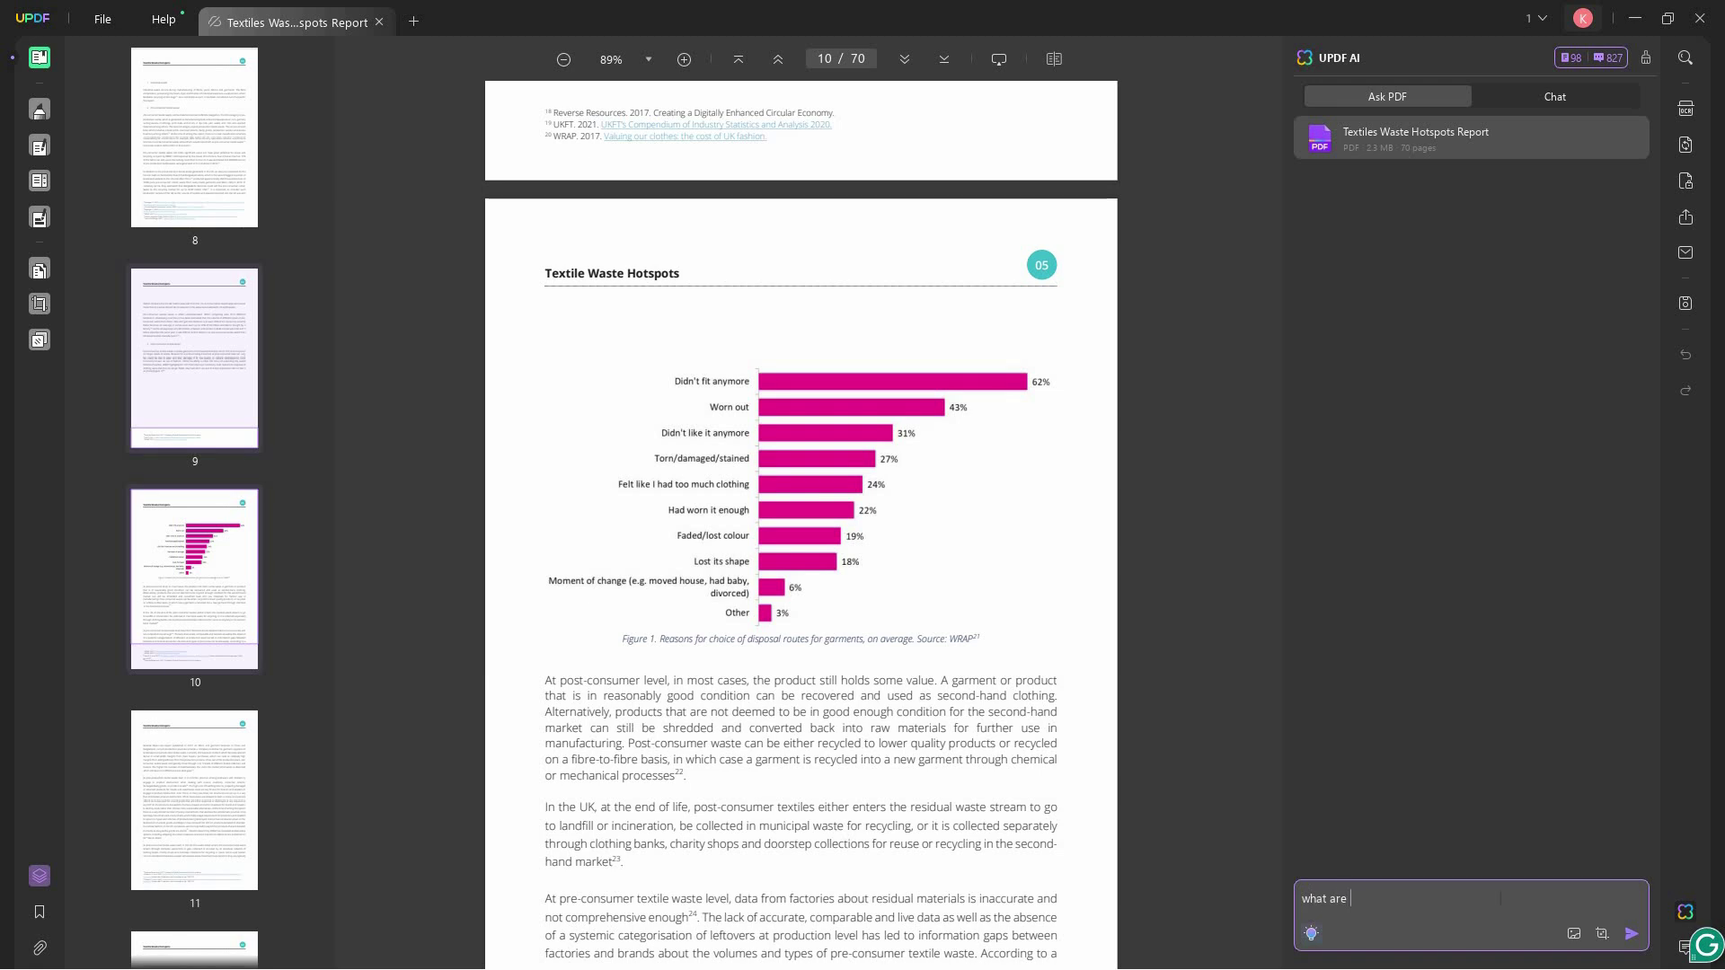
{"action": "type", "text": "the 2 different categories of pre-"}
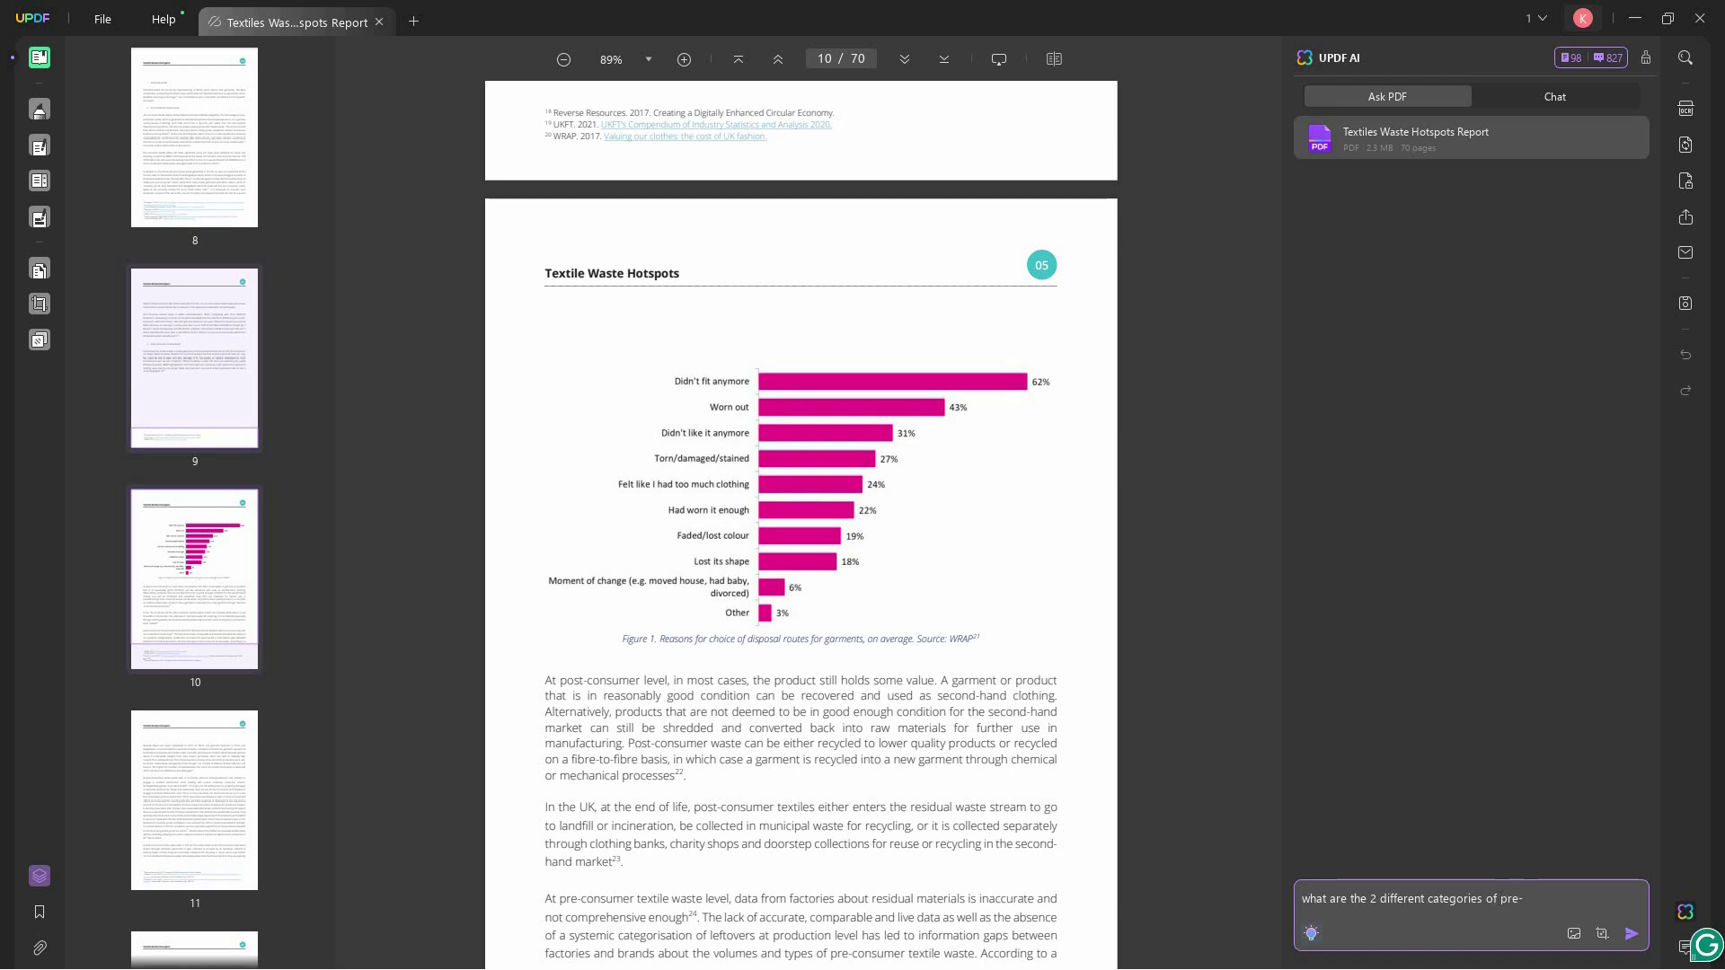
{"action": "type", "text": "consumer waste?"}
{"action": "key", "text": "Return"}
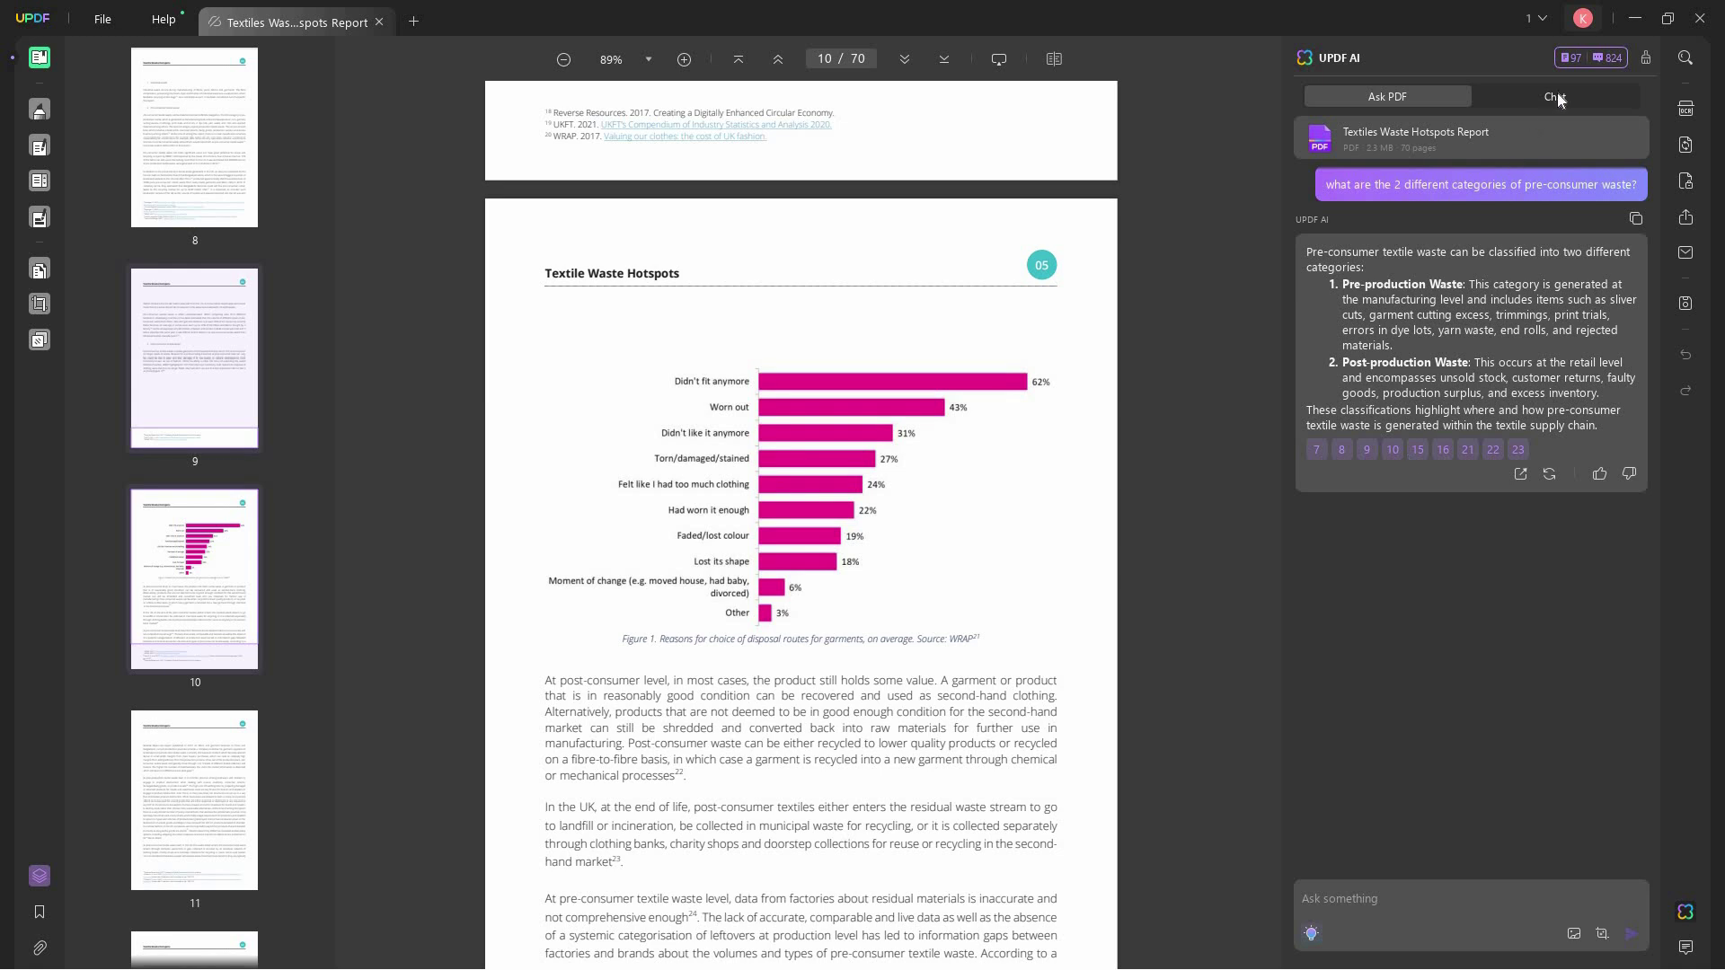
- Return to the Chat tab and scroll through the conversation history
{"action": "left_click", "coordinate": [1557, 97]}
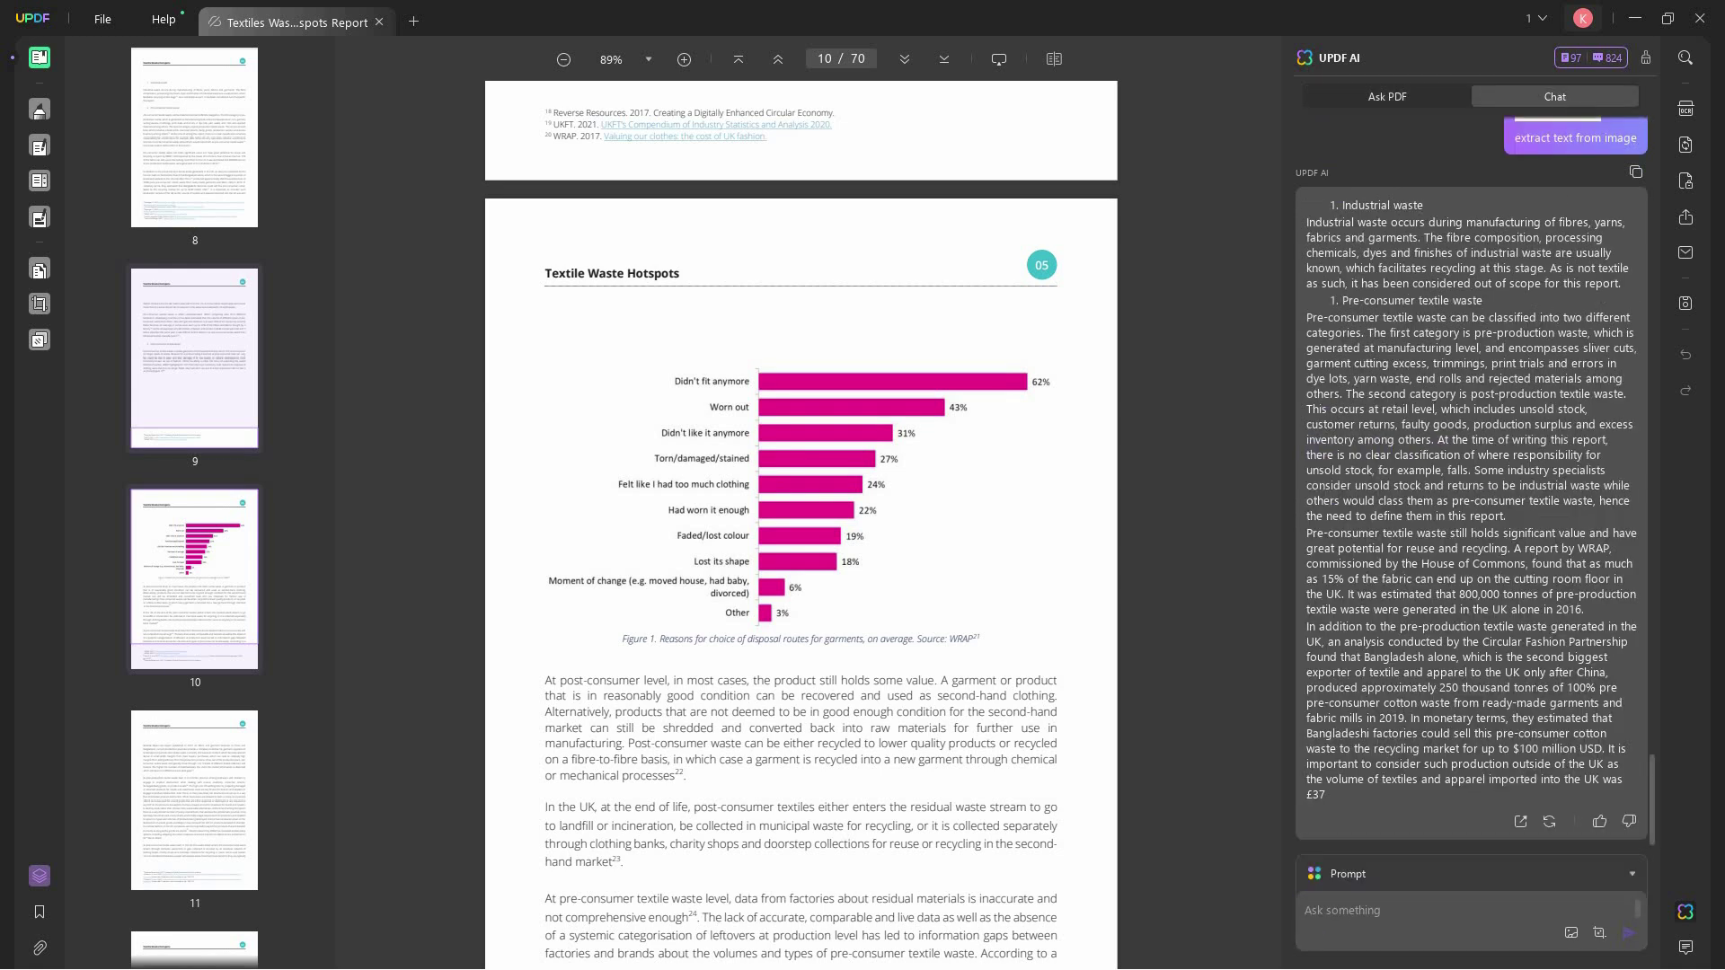
{"action": "scroll", "coordinate": [1541, 676], "scroll_direction": "up", "scroll_amount": 15}
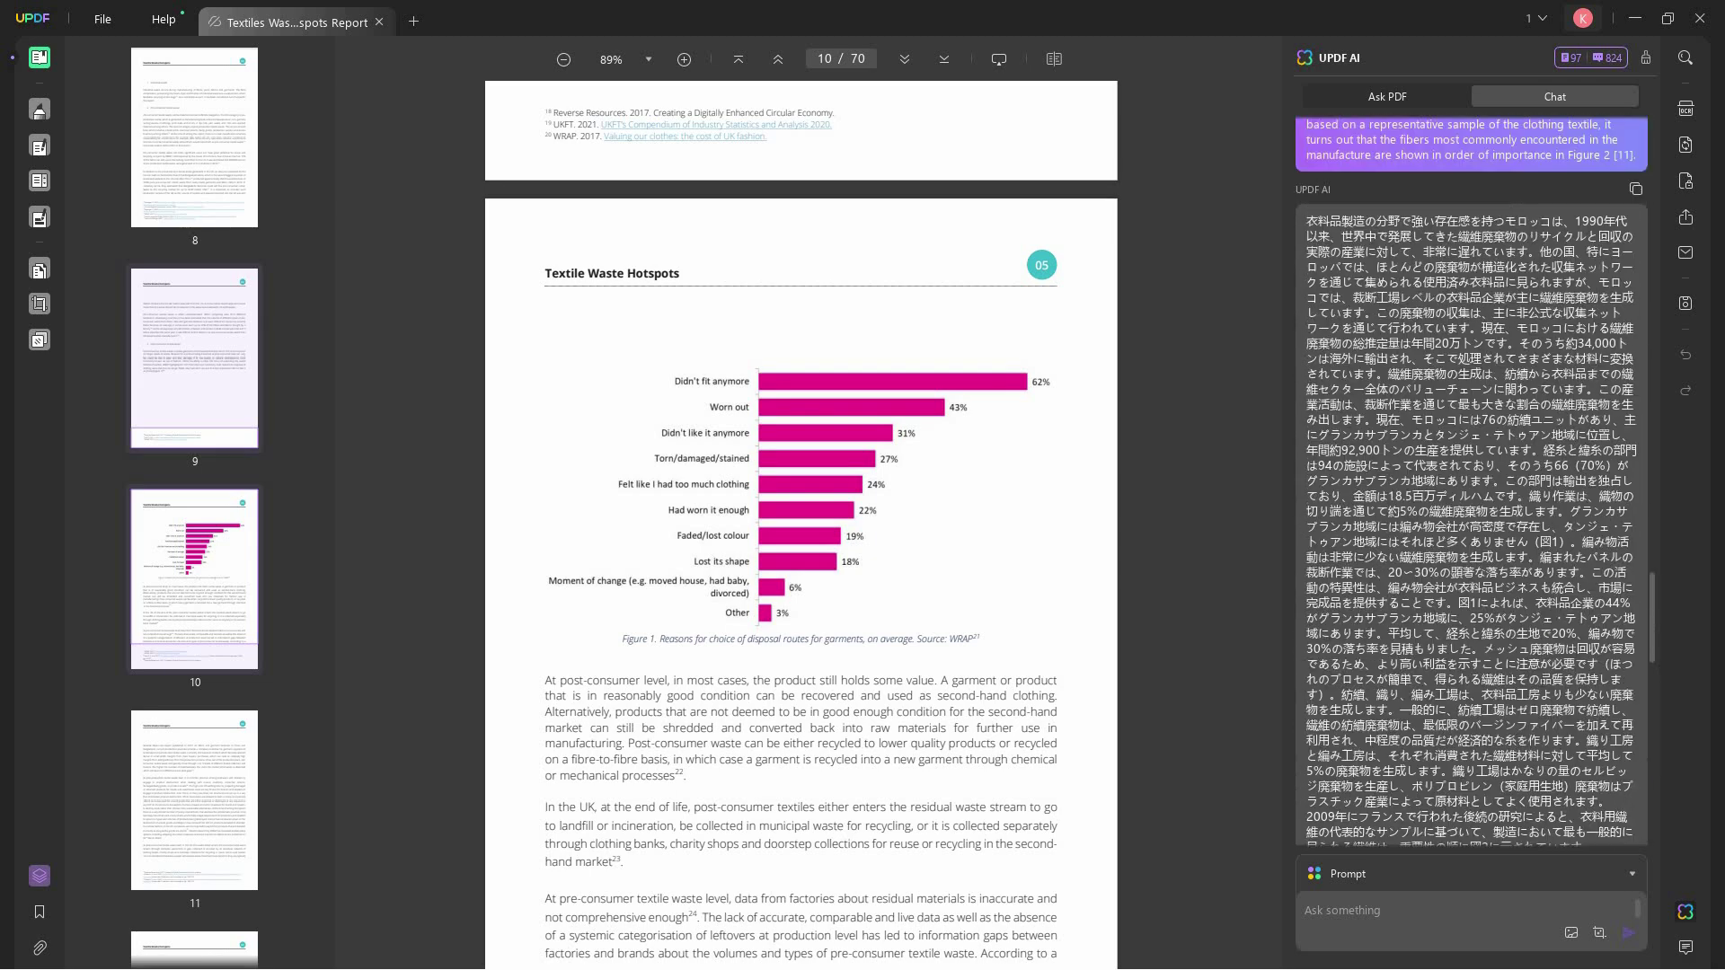
{"action": "scroll", "coordinate": [1547, 674], "scroll_direction": "up", "scroll_amount": 10}
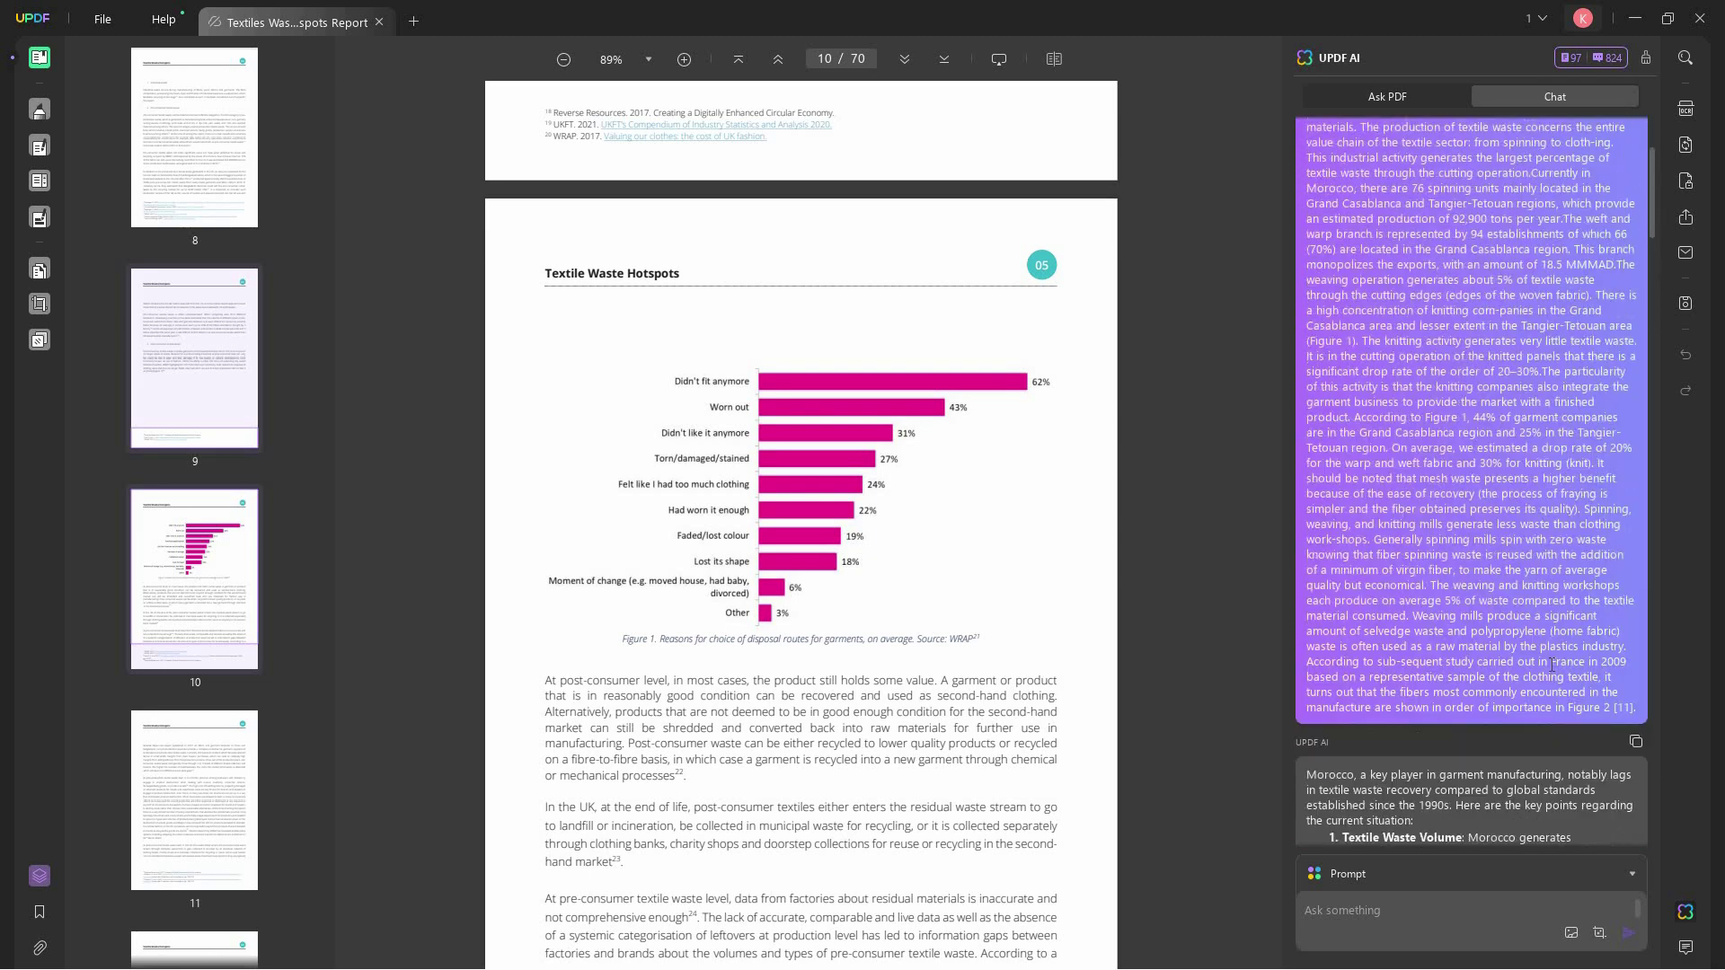
{"action": "scroll", "coordinate": [1551, 665], "scroll_direction": "down", "scroll_amount": 10}
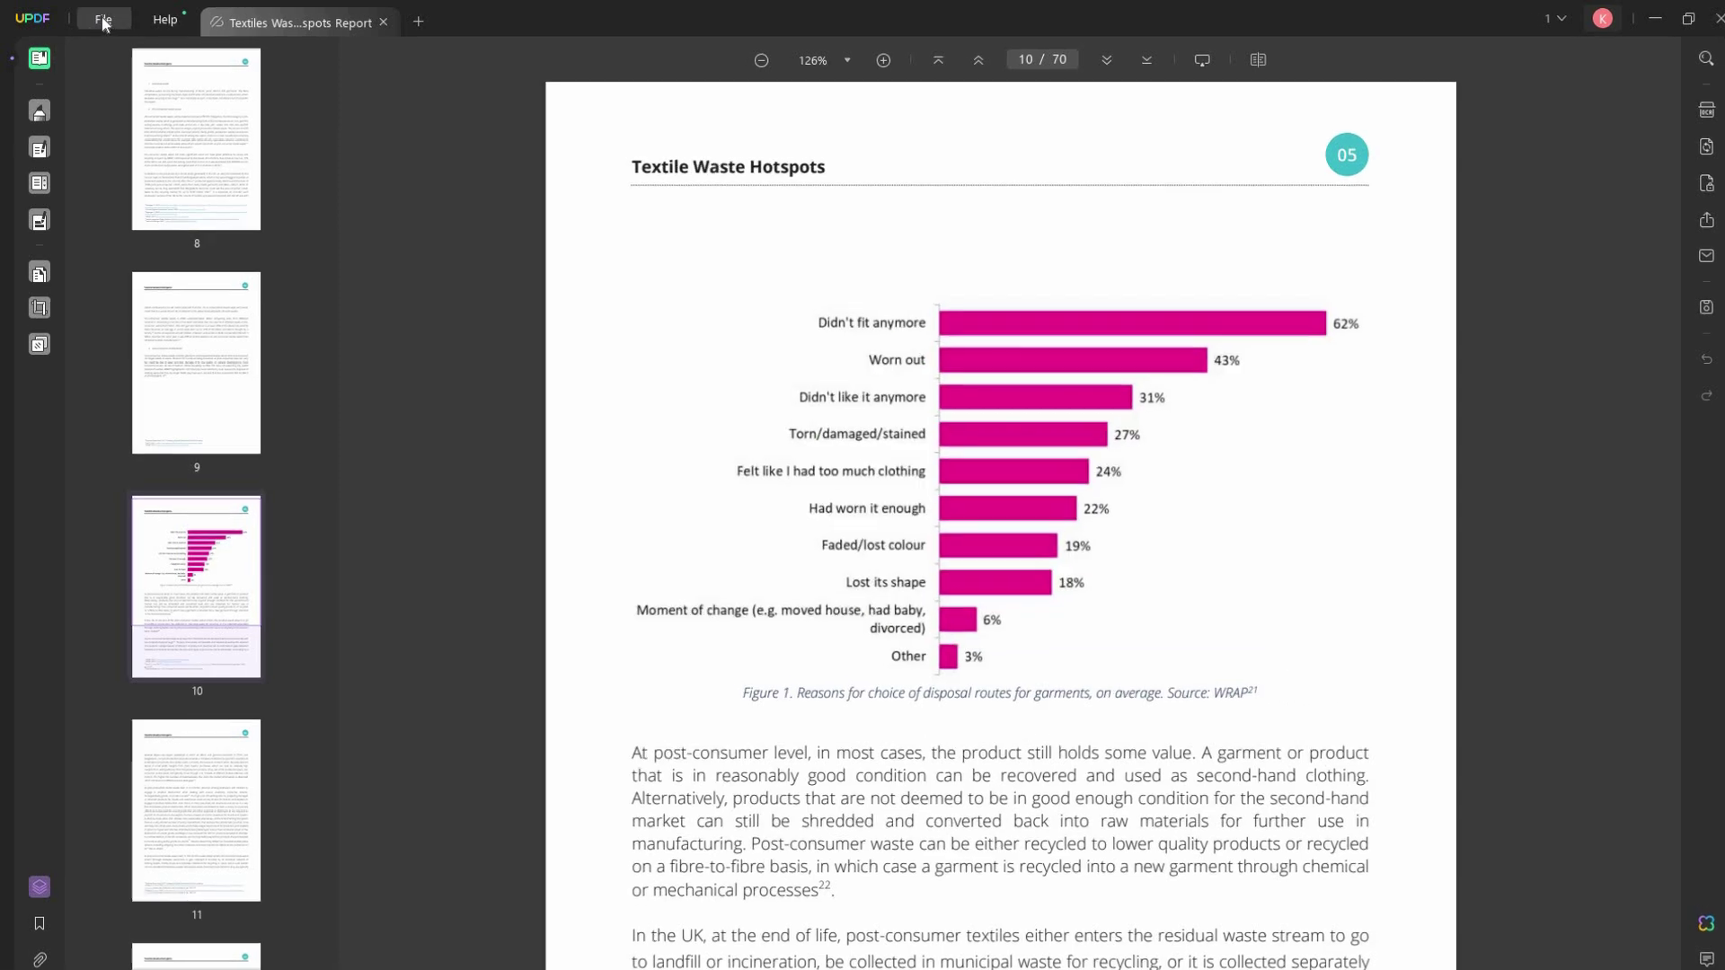
- Export all 70 pages of the report to Word (.docx) via File > Export To
{"action": "left_click", "coordinate": [104, 20]}
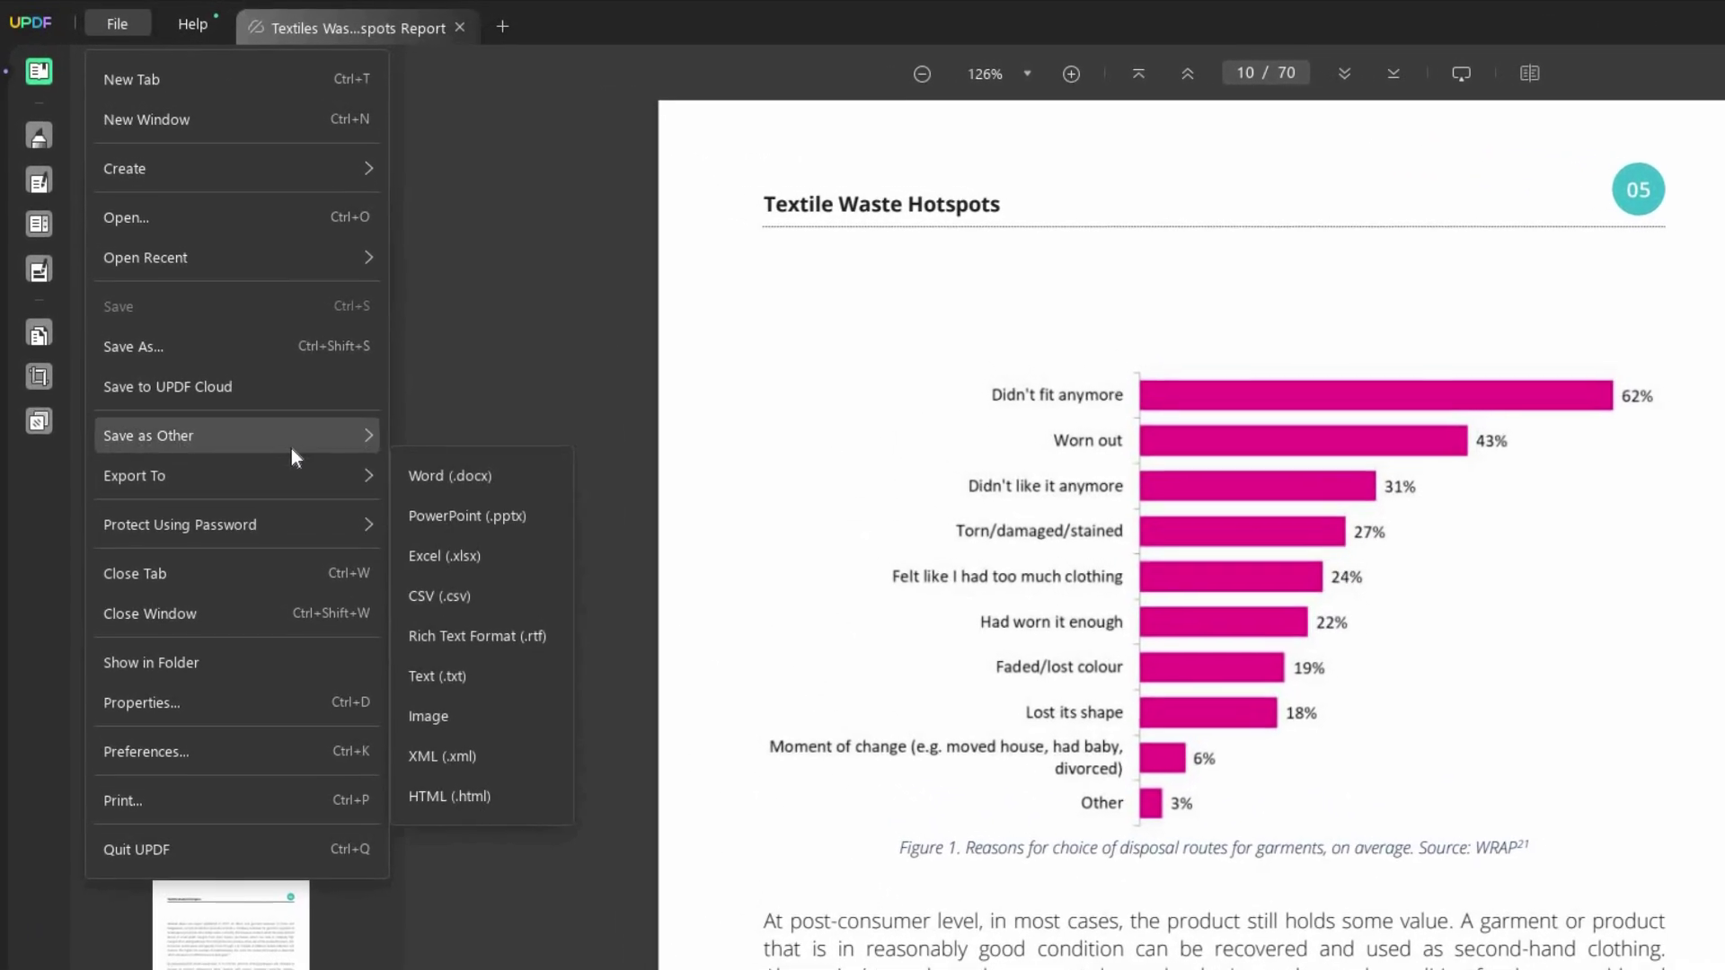
{"action": "mouse_move", "coordinate": [274, 413]}
{"action": "mouse_move", "coordinate": [310, 489]}
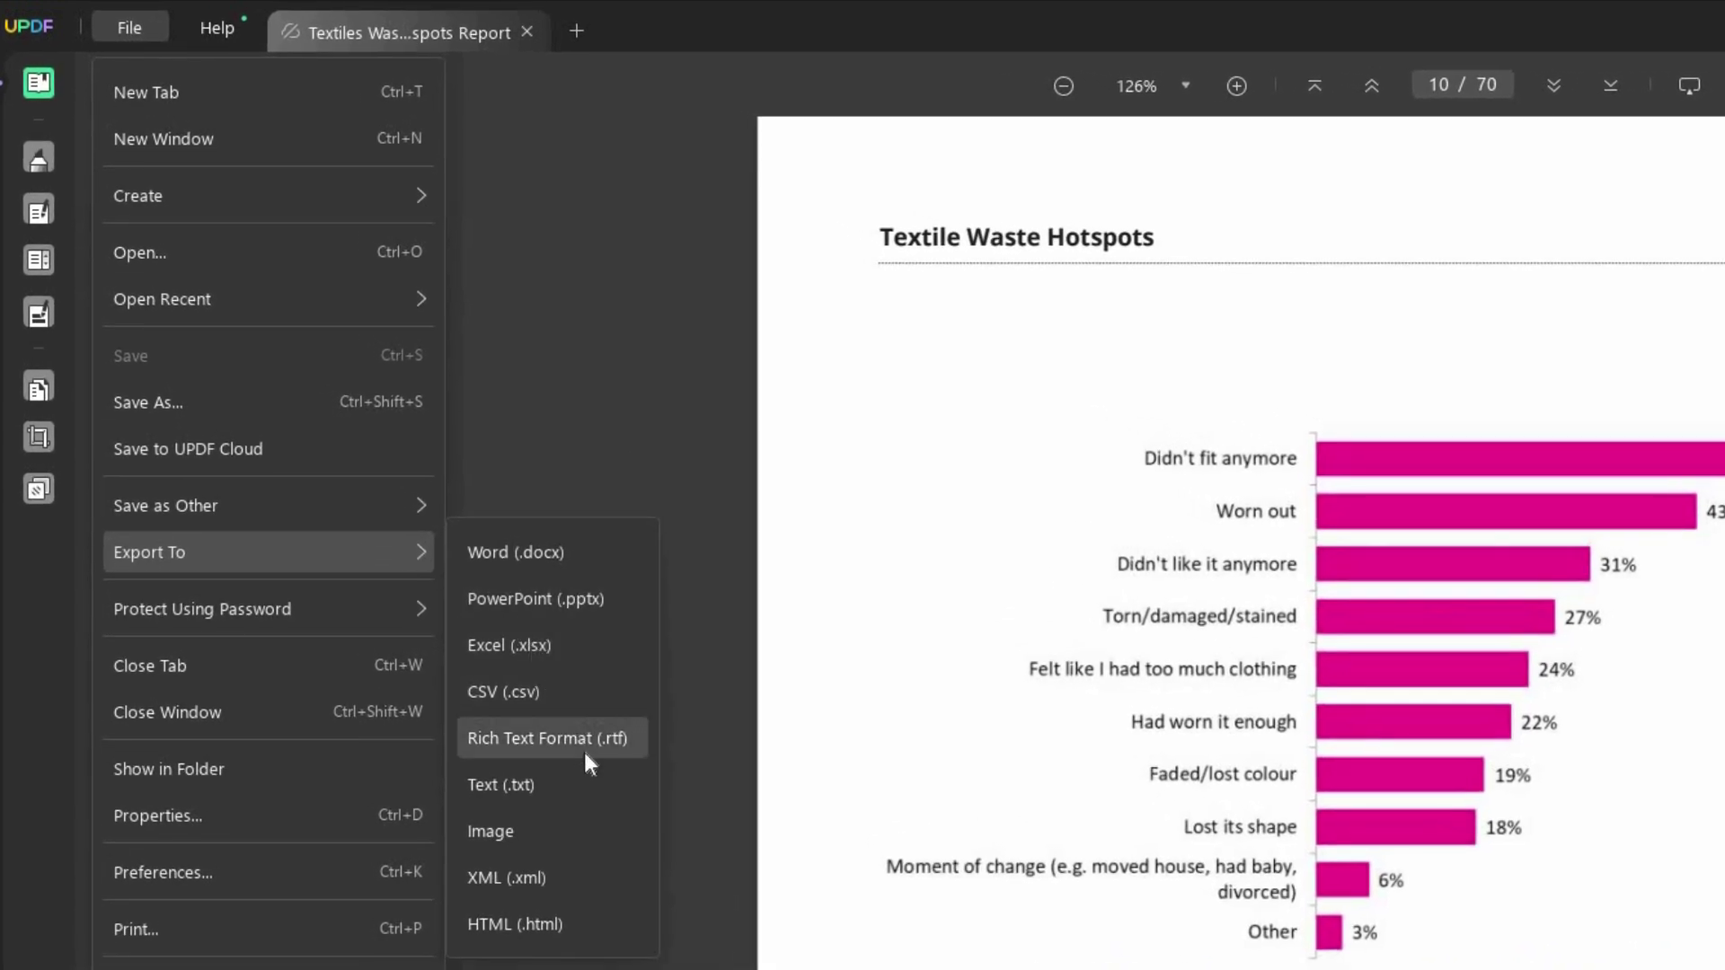
{"action": "left_click", "coordinate": [601, 564]}
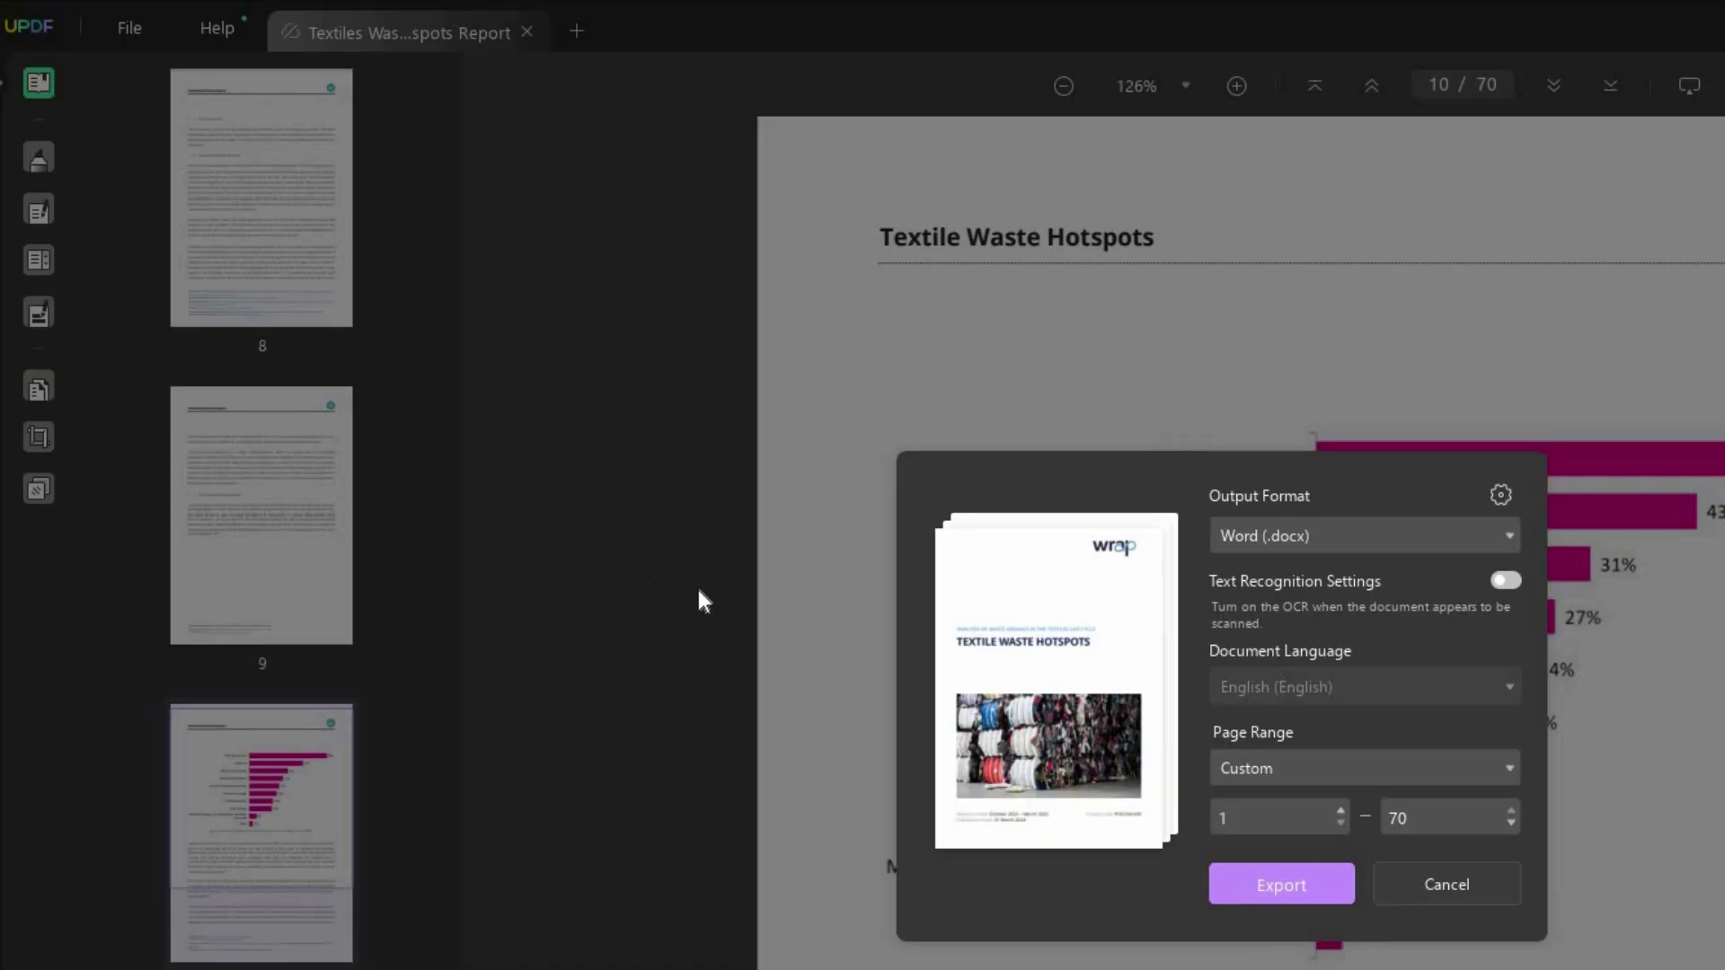
{"action": "left_click", "coordinate": [1317, 886]}
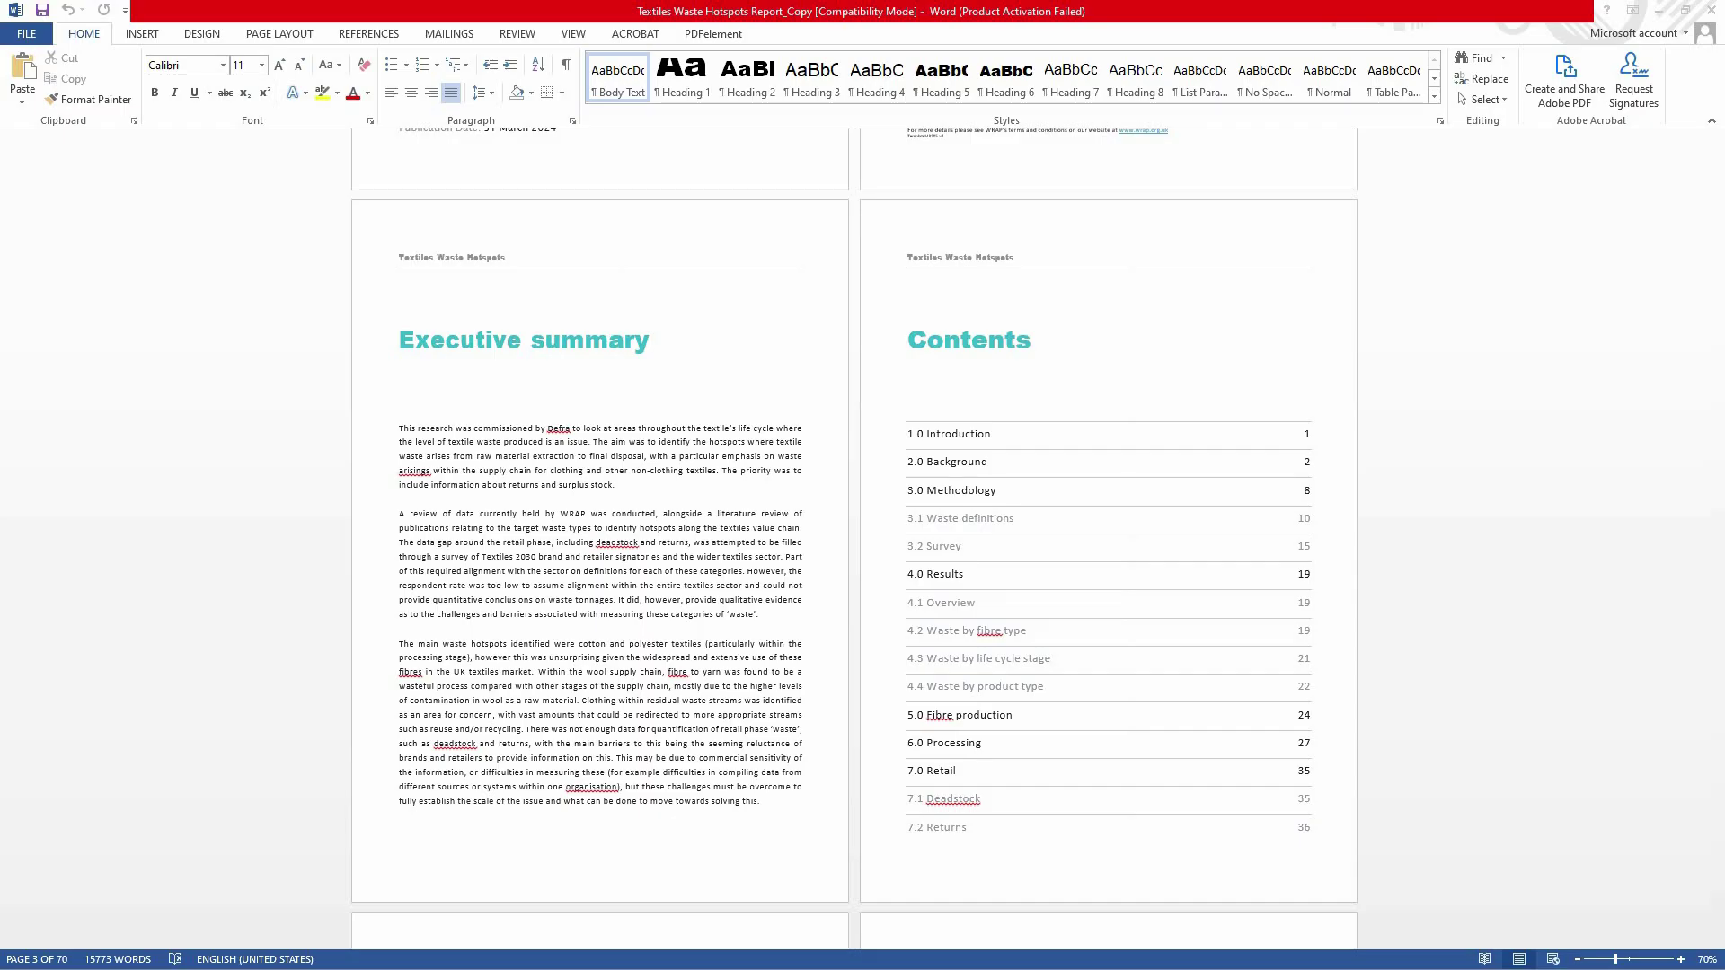
{"action": "scroll", "coordinate": [683, 707], "scroll_direction": "up", "scroll_amount": 5}
{"action": "scroll", "coordinate": [683, 707], "scroll_direction": "up", "scroll_amount": 2}
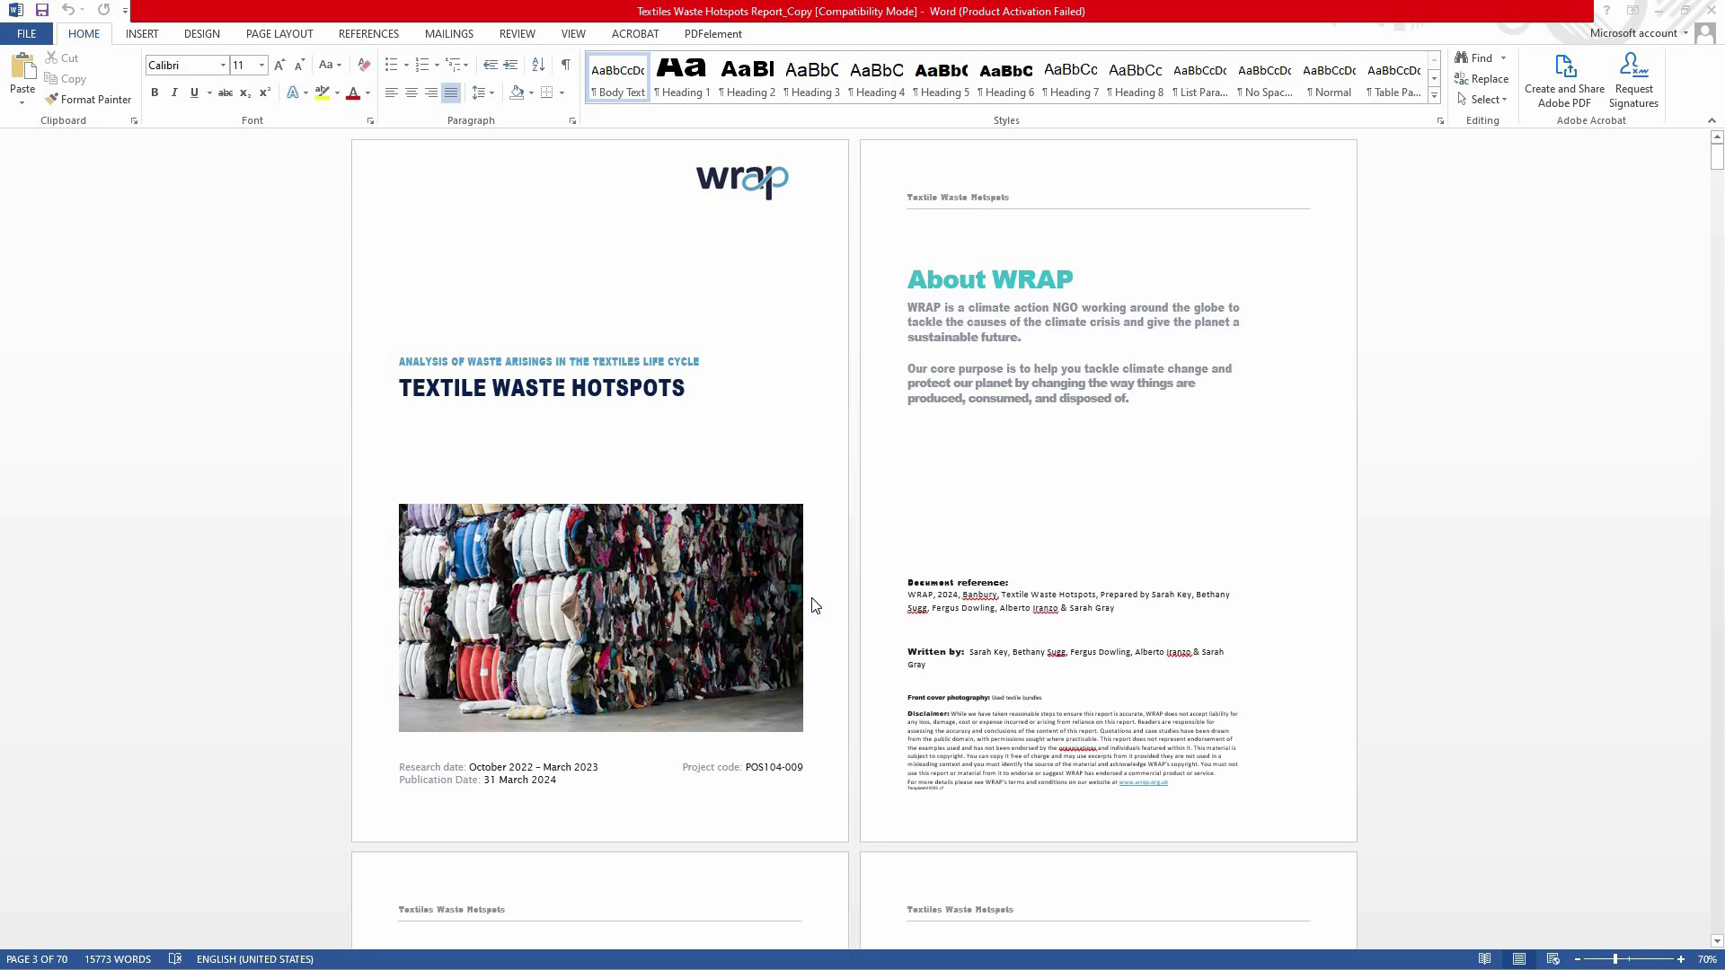
{"action": "scroll", "coordinate": [860, 656], "scroll_direction": "down", "scroll_amount": 4}
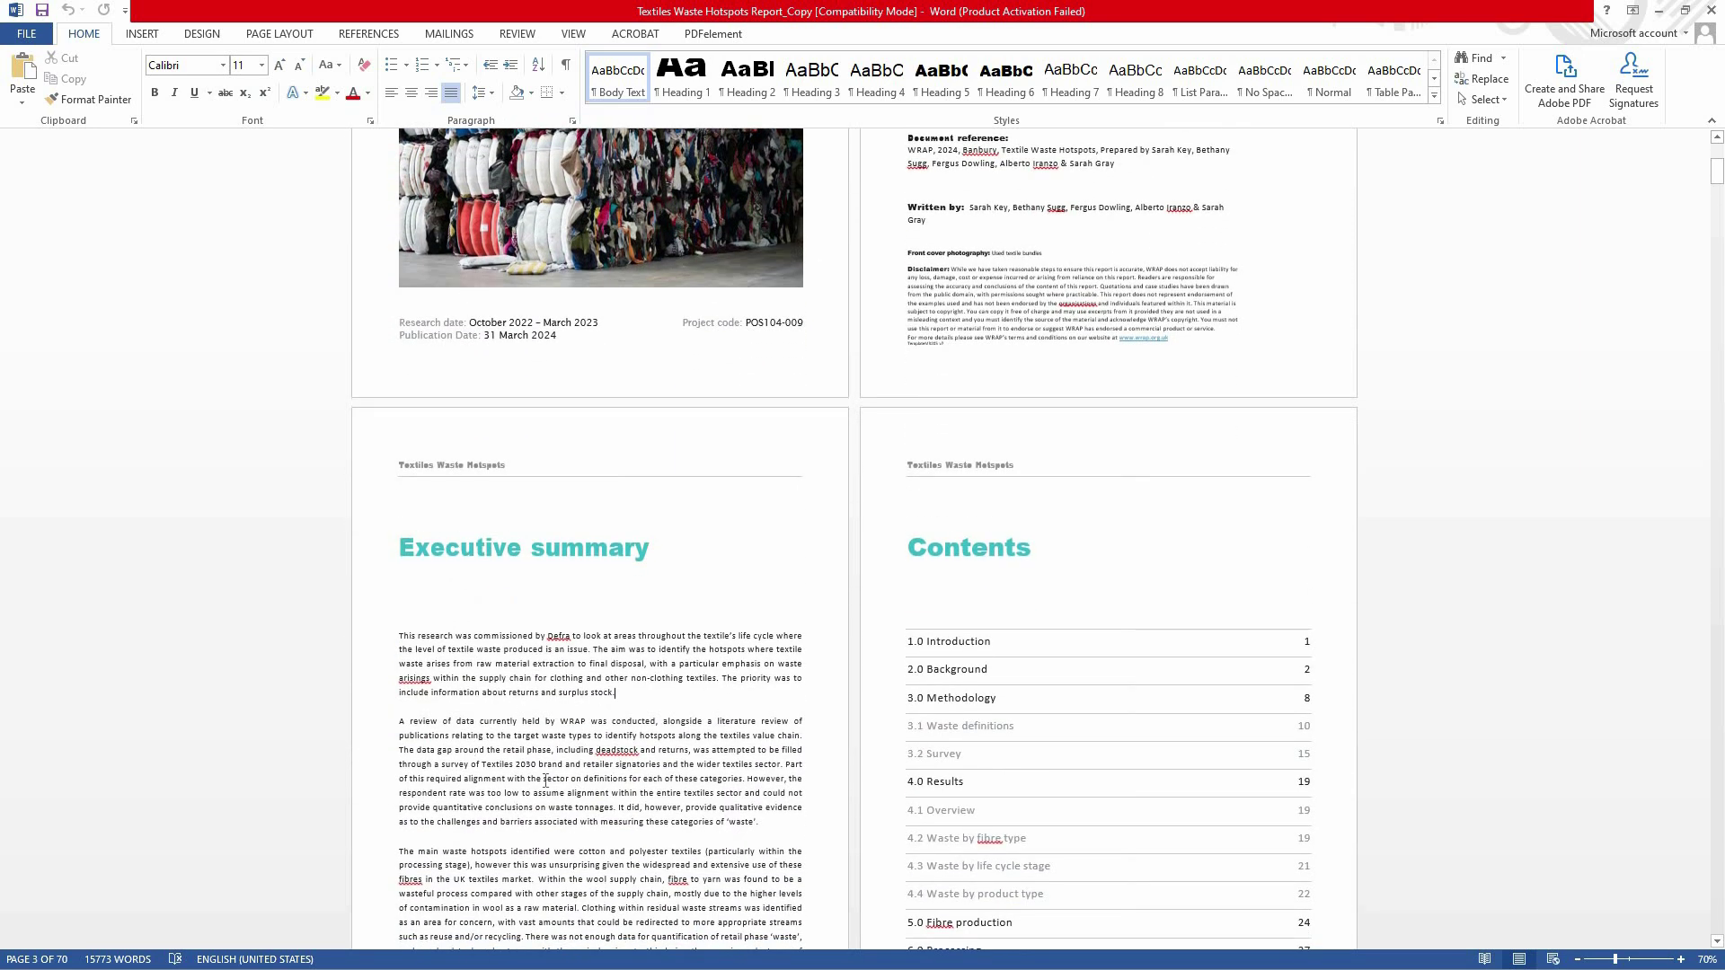
{"action": "left_click_drag", "start_coordinate": [479, 722], "coordinate": [760, 823]}
{"action": "scroll", "coordinate": [760, 823], "scroll_direction": "down", "scroll_amount": 1}
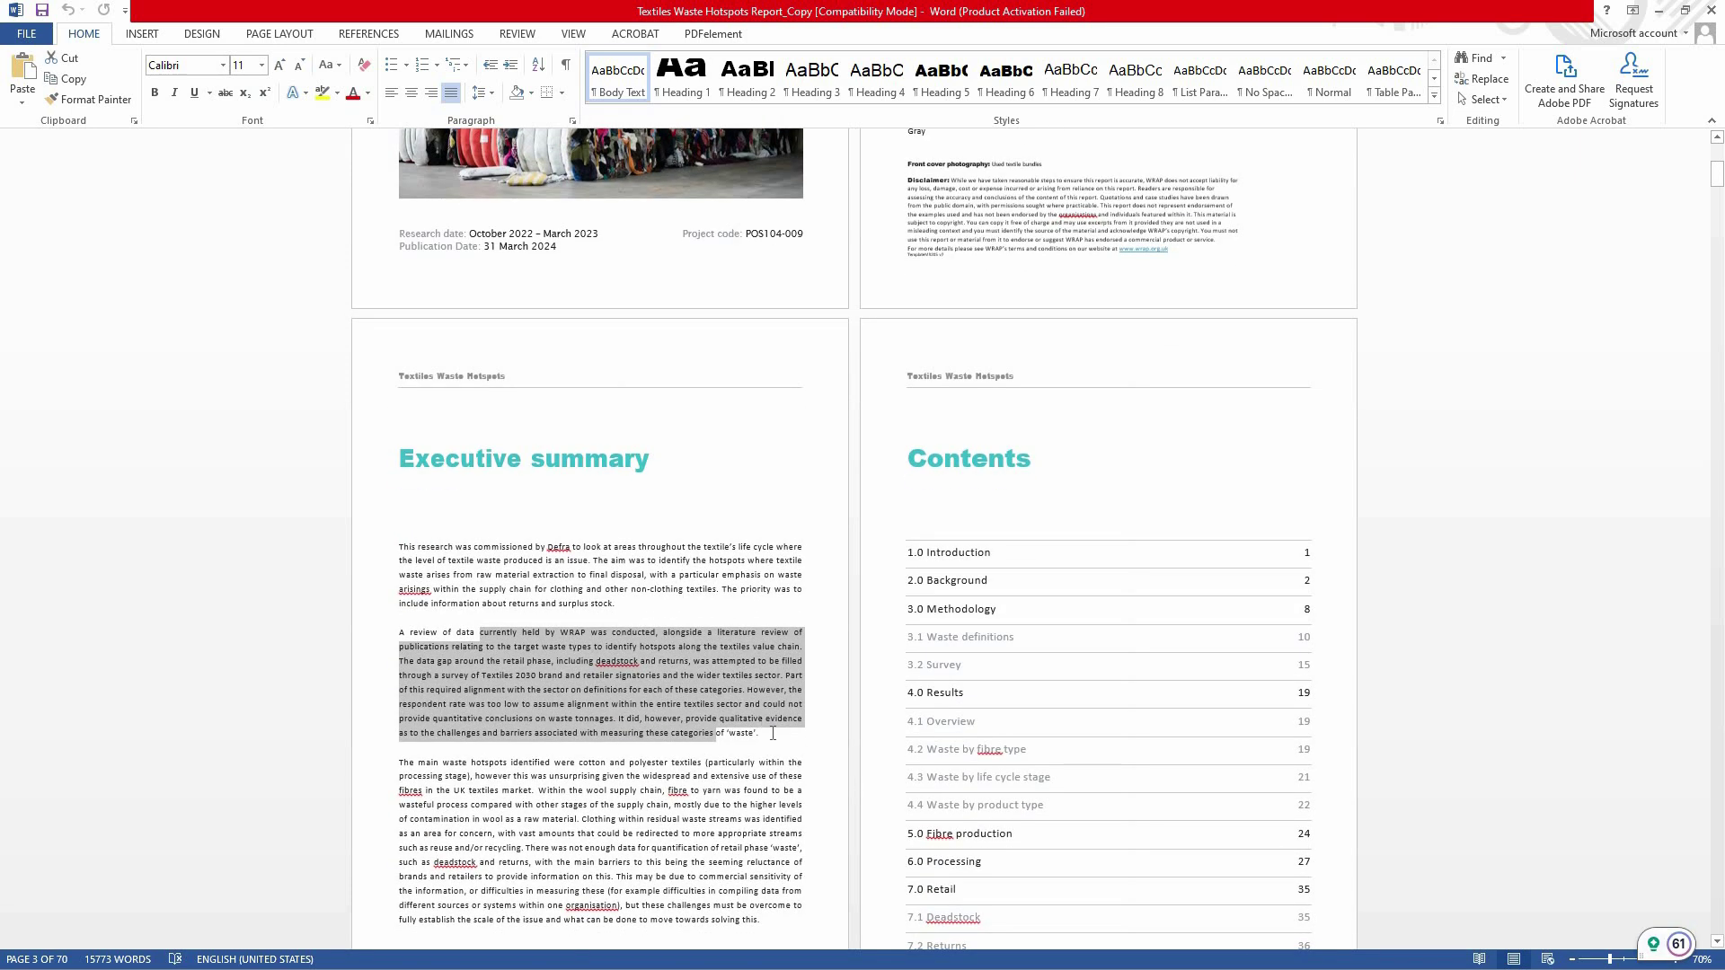
{"action": "left_click", "coordinate": [762, 739]}
{"action": "type", "text": "We"}
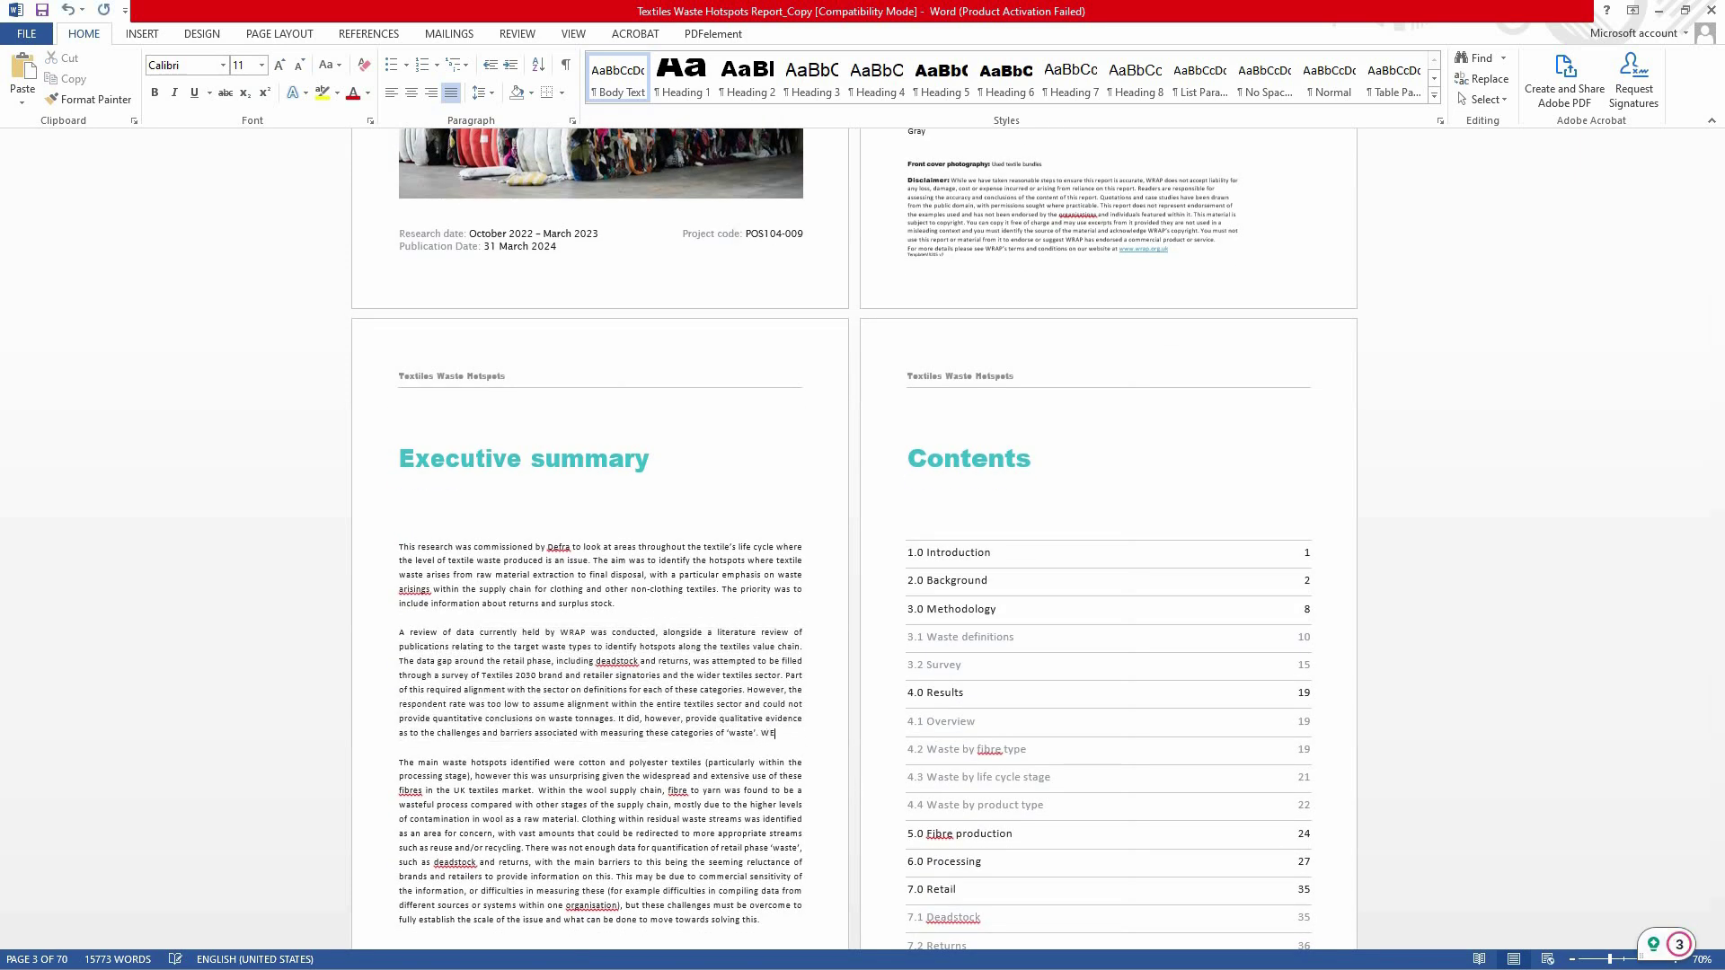
{"action": "type", "text": " CAN EDIT"}
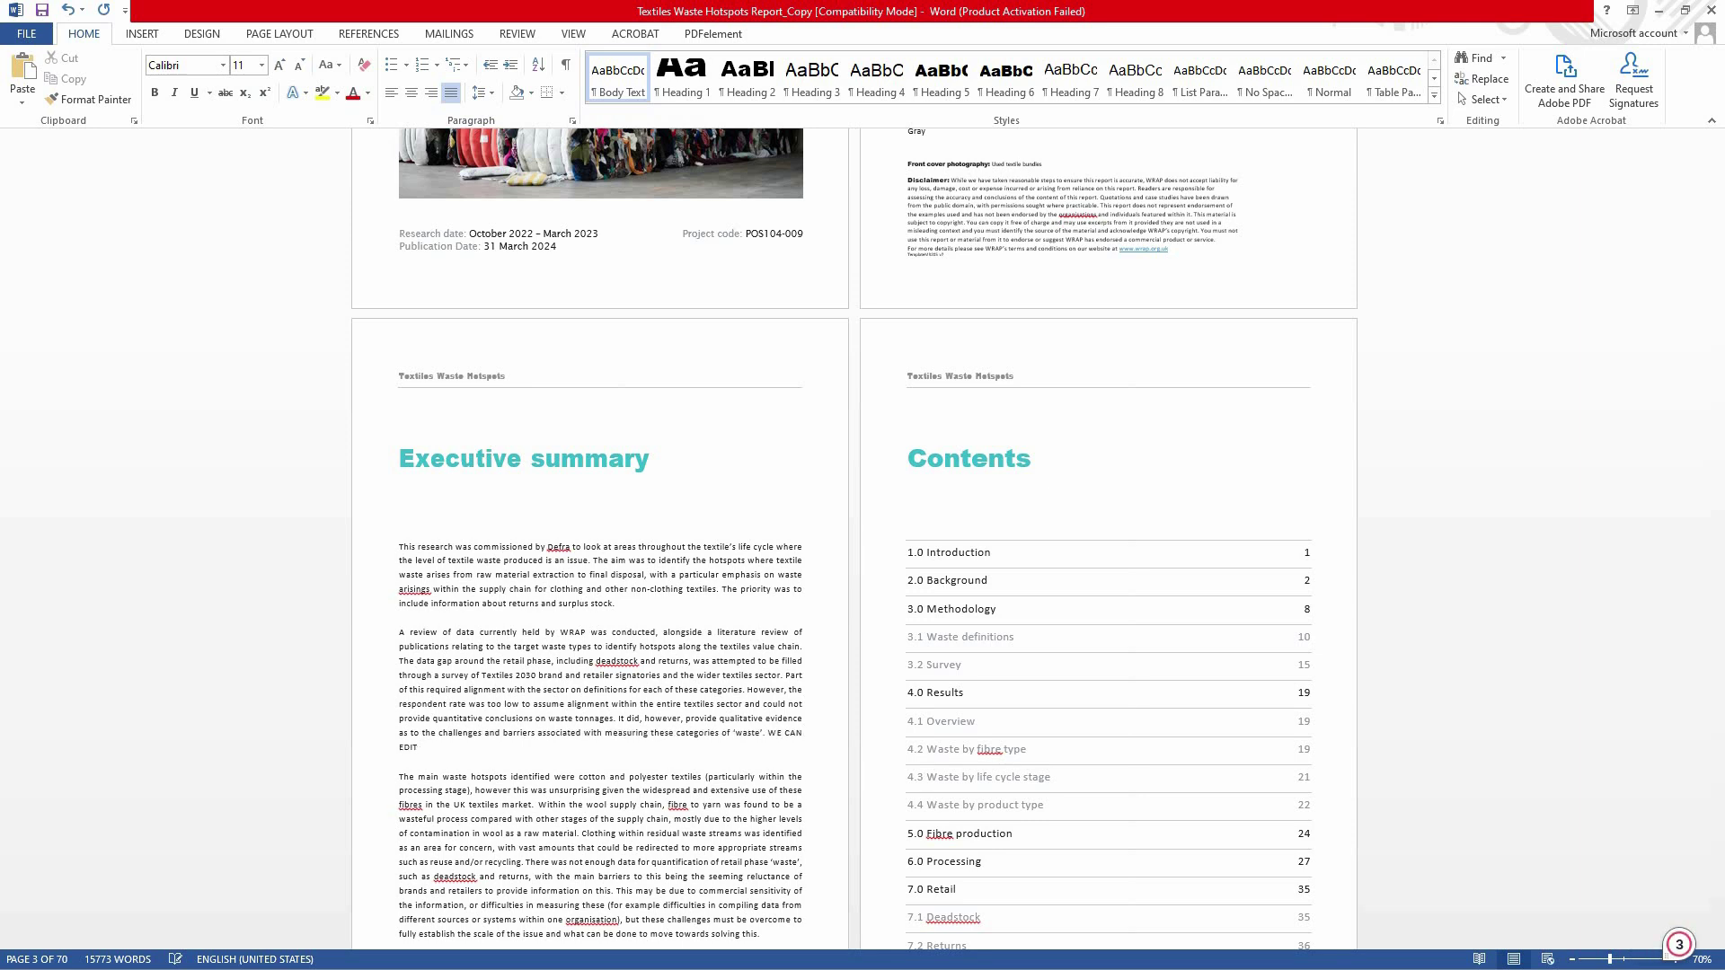
{"action": "type", "text": " in word"}
{"action": "key", "text": "ctrl+z"}
{"action": "key", "text": "ctrl+z"}
{"action": "key", "text": "ctrl+z"}
{"action": "key", "text": "ctrl+z"}
{"action": "key", "text": "ctrl+z"}
{"action": "key", "text": "ctrl+z"}
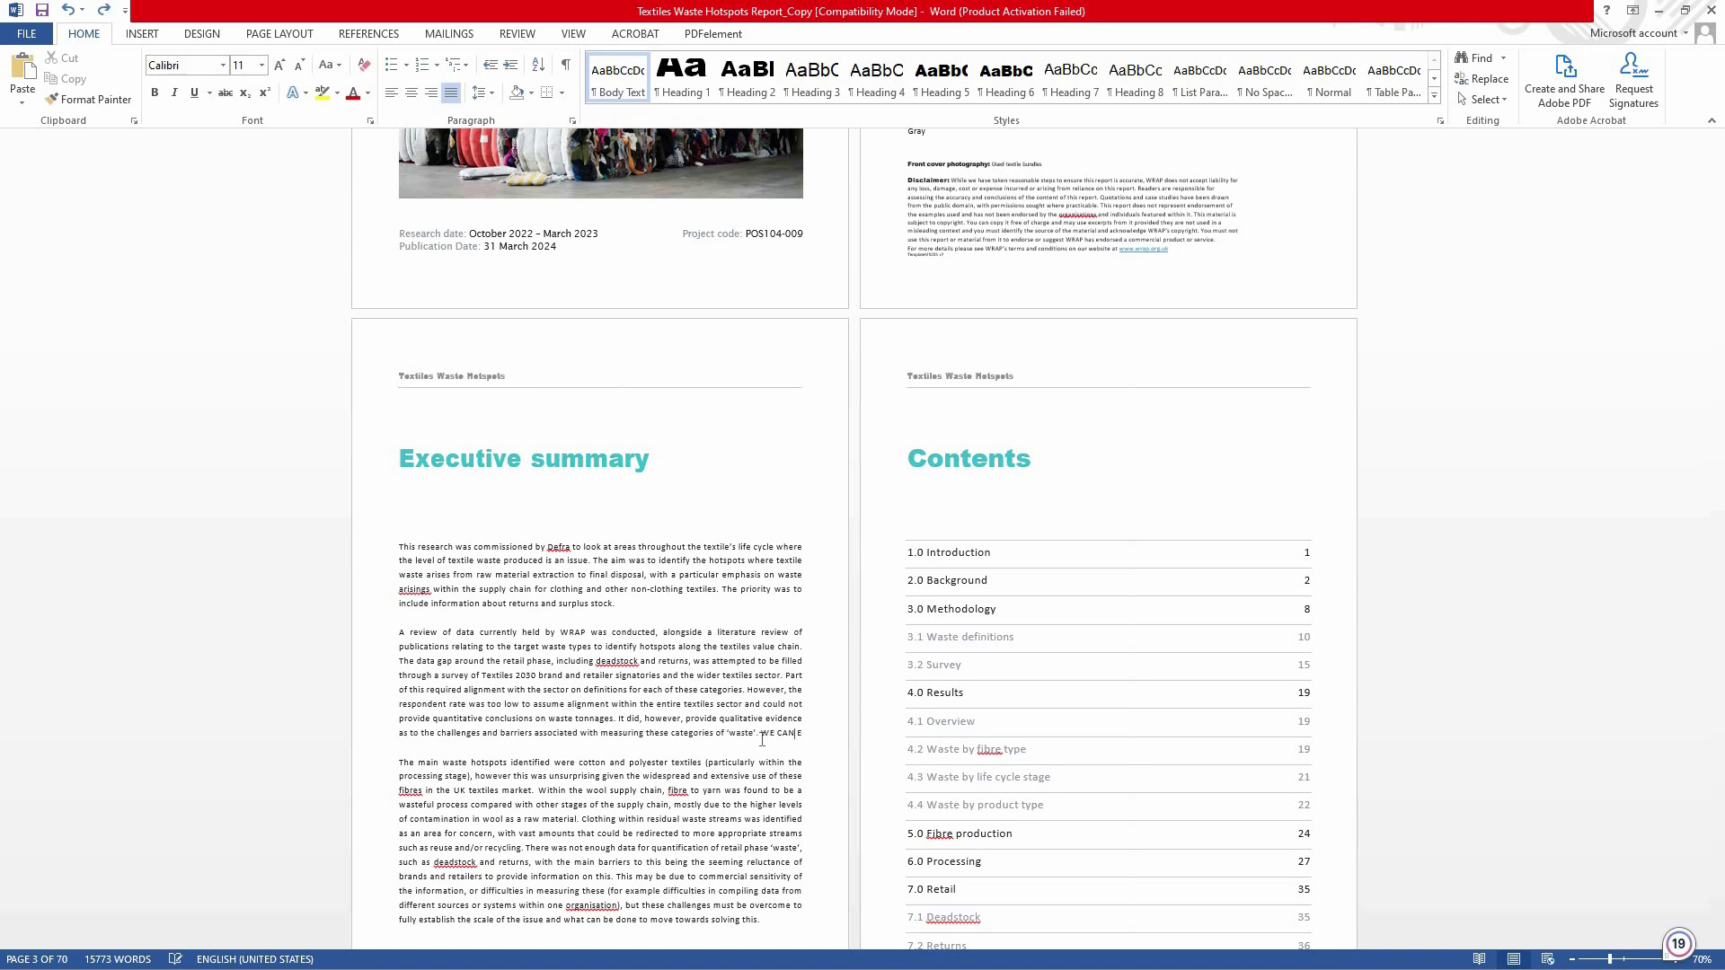
{"action": "key", "text": "ctrl+z"}
{"action": "key", "text": "ctrl+z"}
{"action": "key", "text": "ctrl+z"}
{"action": "key", "text": "ctrl+z"}
{"action": "scroll", "coordinate": [588, 719], "scroll_direction": "down", "scroll_amount": 5}
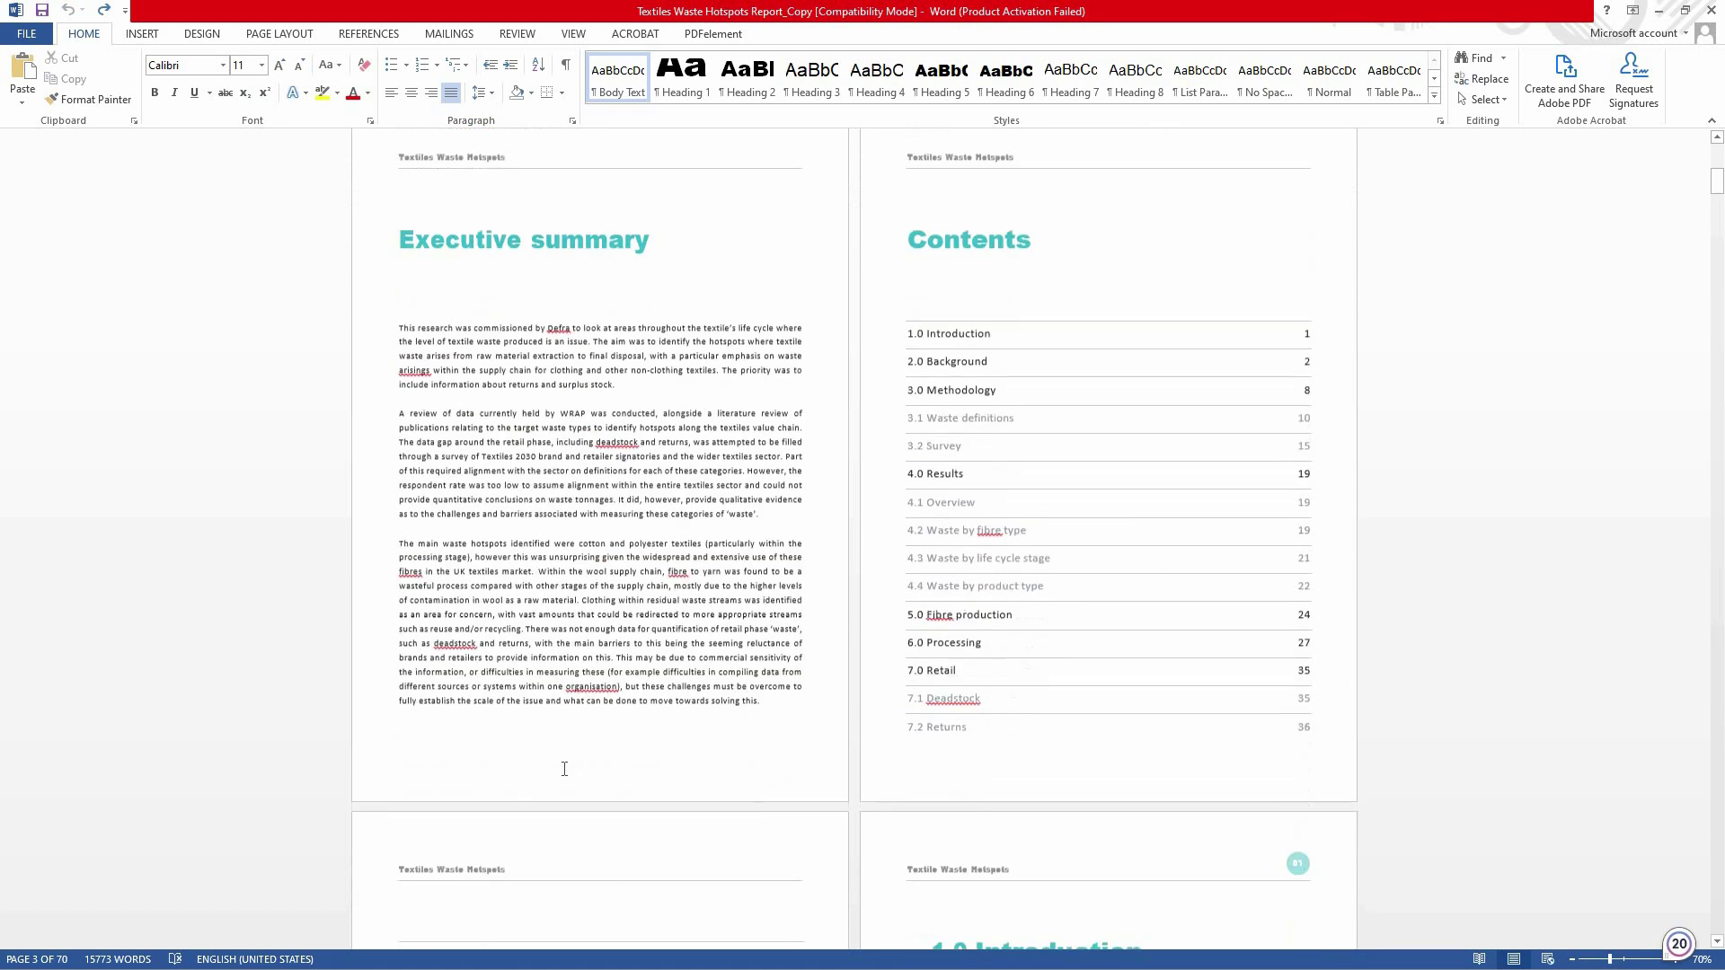
{"action": "scroll", "coordinate": [587, 719], "scroll_direction": "down", "scroll_amount": 10}
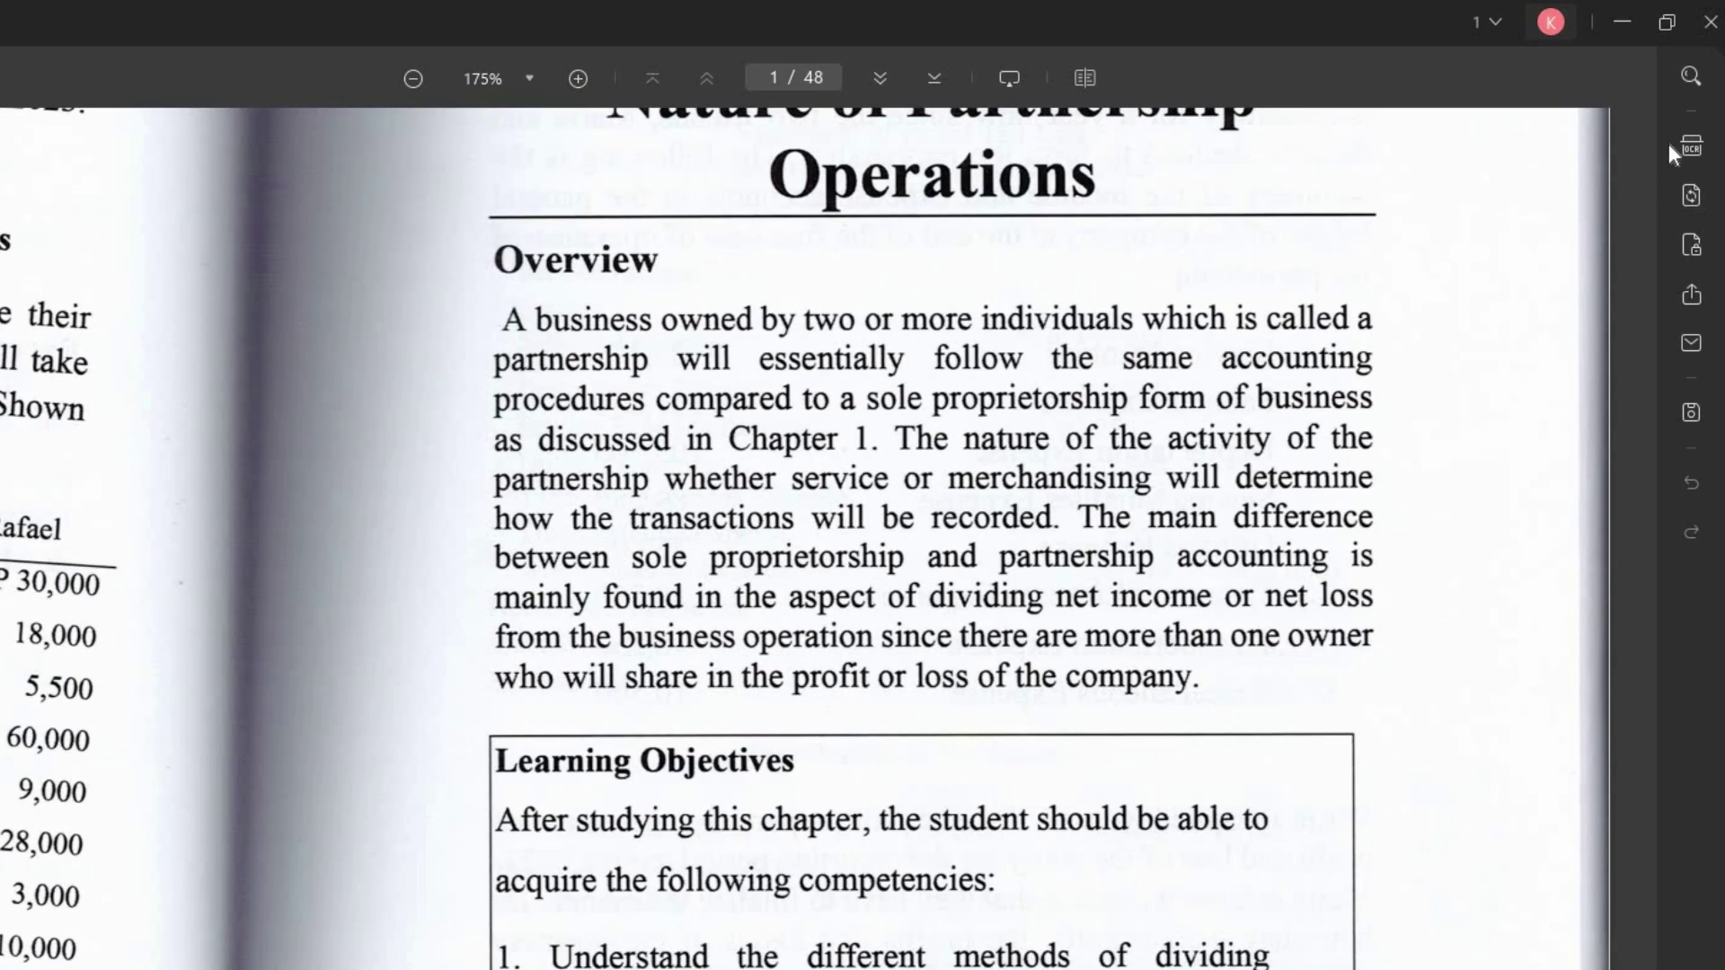
- Run English OCR at 300 dpi on all 48 pages of chapter 3, outputting a searchable PDF
{"action": "left_click", "coordinate": [1698, 150]}
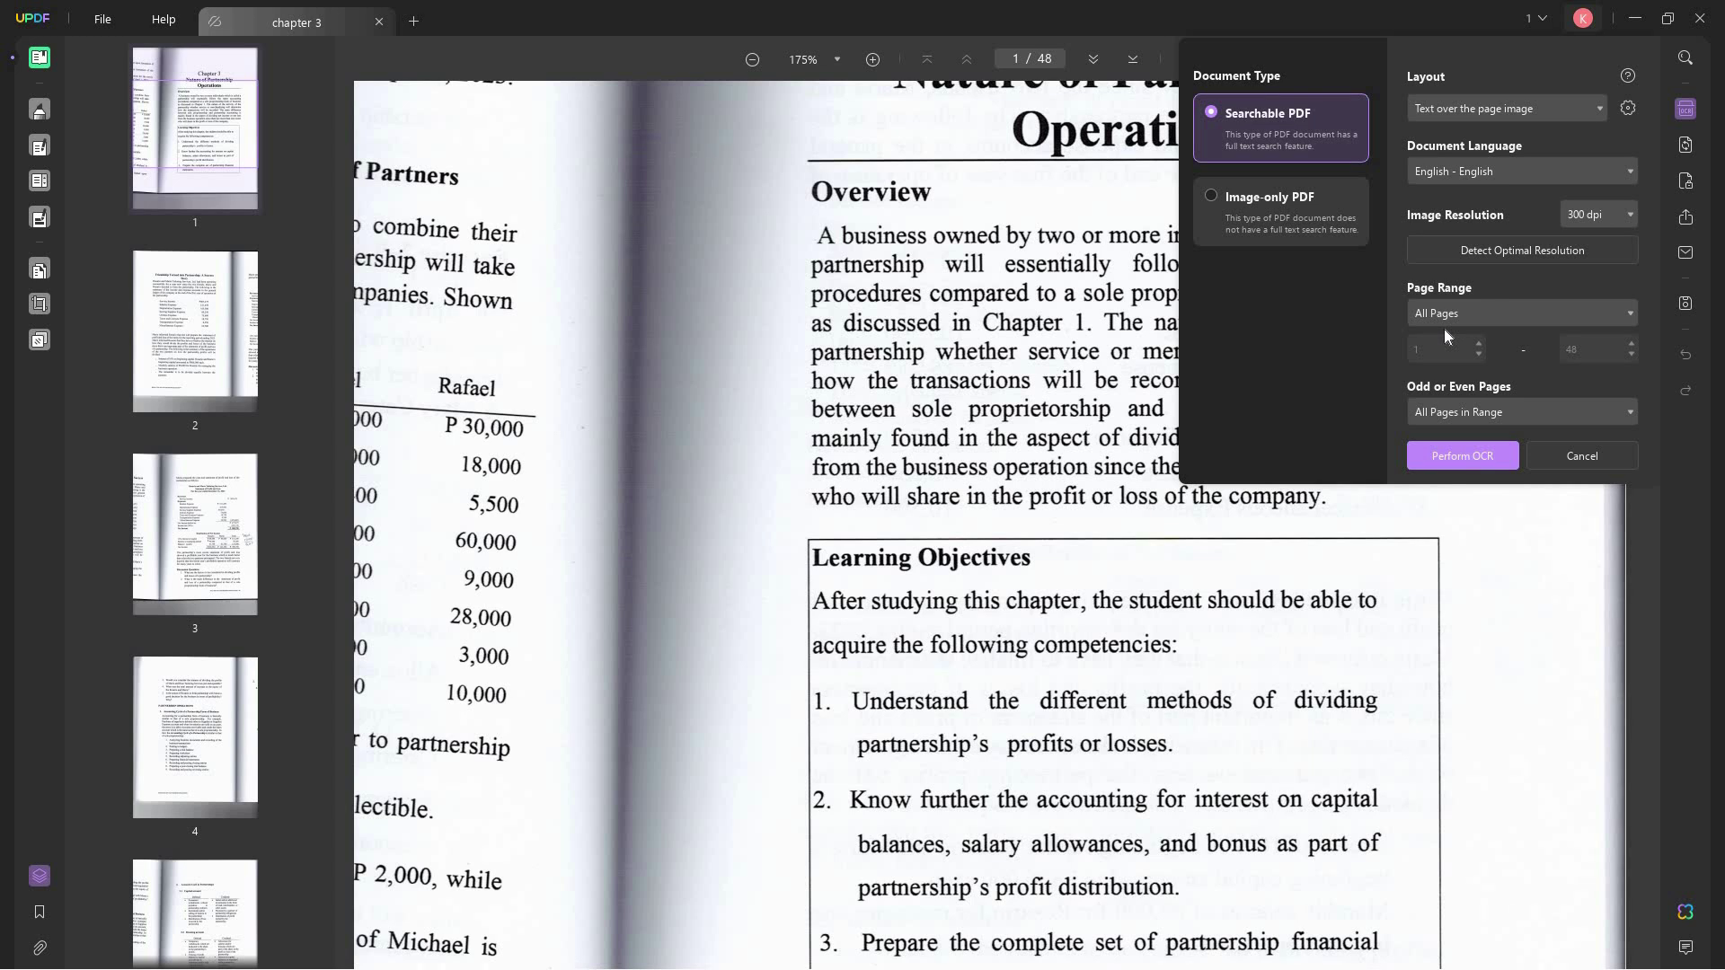
{"action": "left_click", "coordinate": [1288, 200]}
{"action": "left_click", "coordinate": [1308, 160]}
{"action": "left_click", "coordinate": [1302, 202]}
{"action": "left_click", "coordinate": [1308, 118]}
{"action": "left_click", "coordinate": [1473, 458]}
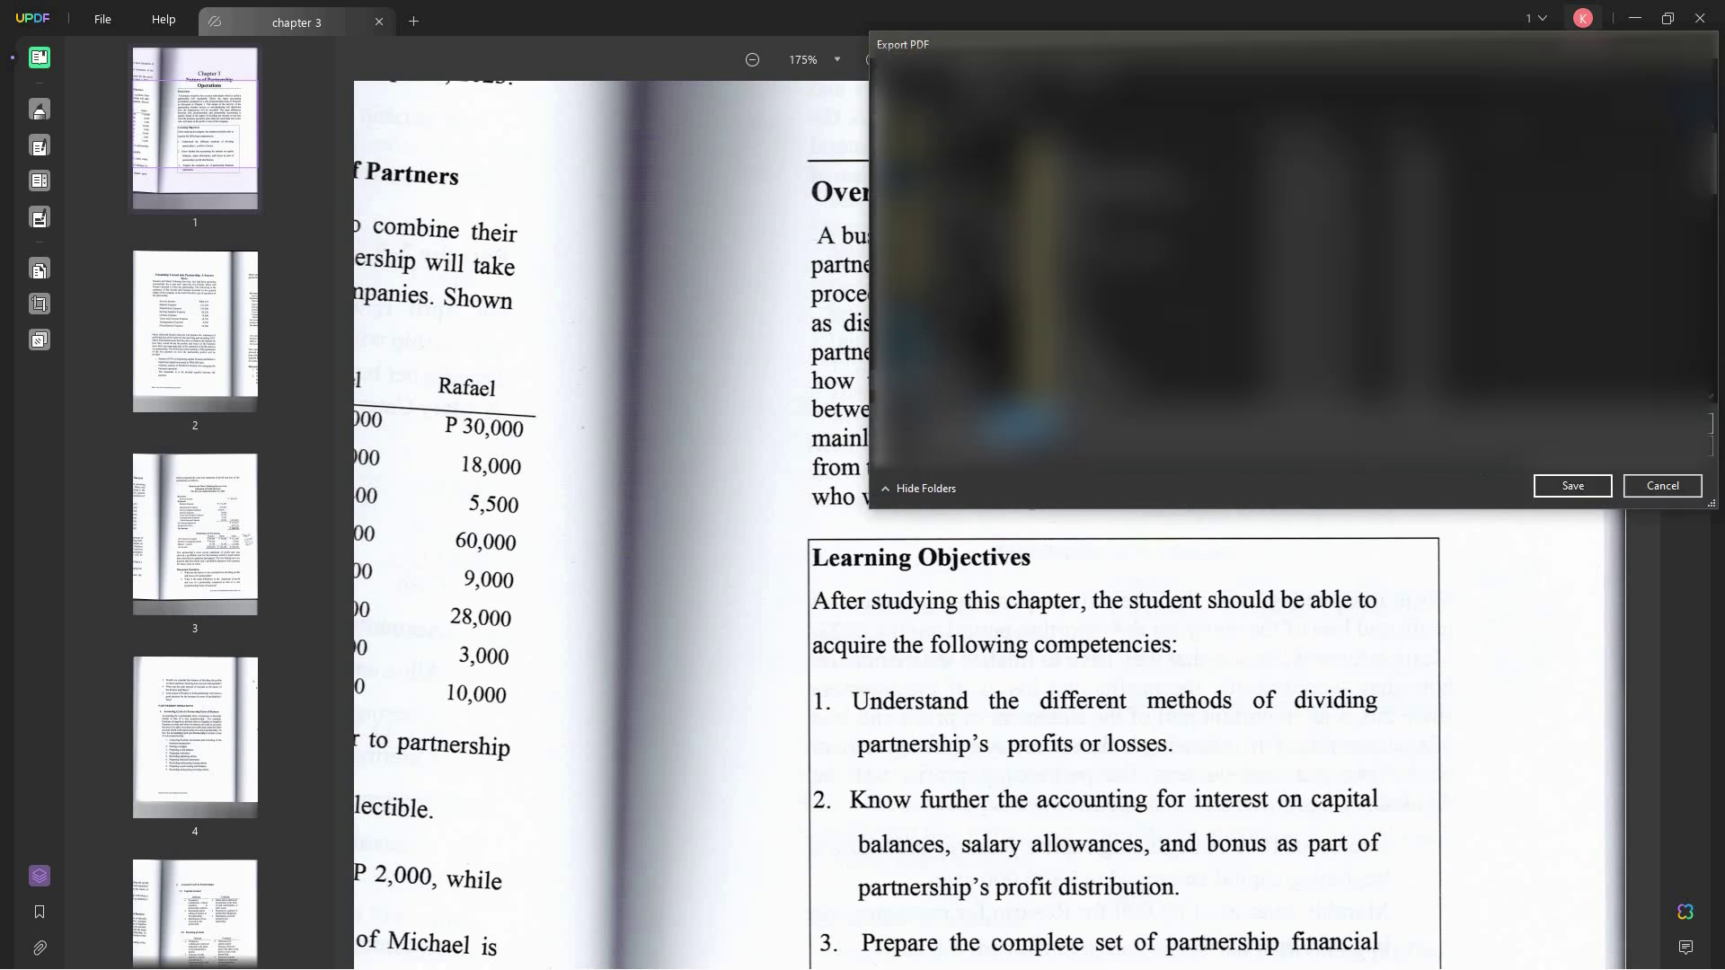
- Save the recognised copy as chapter 3_OCR and compare it with the original scan
{"action": "key", "text": "Return"}
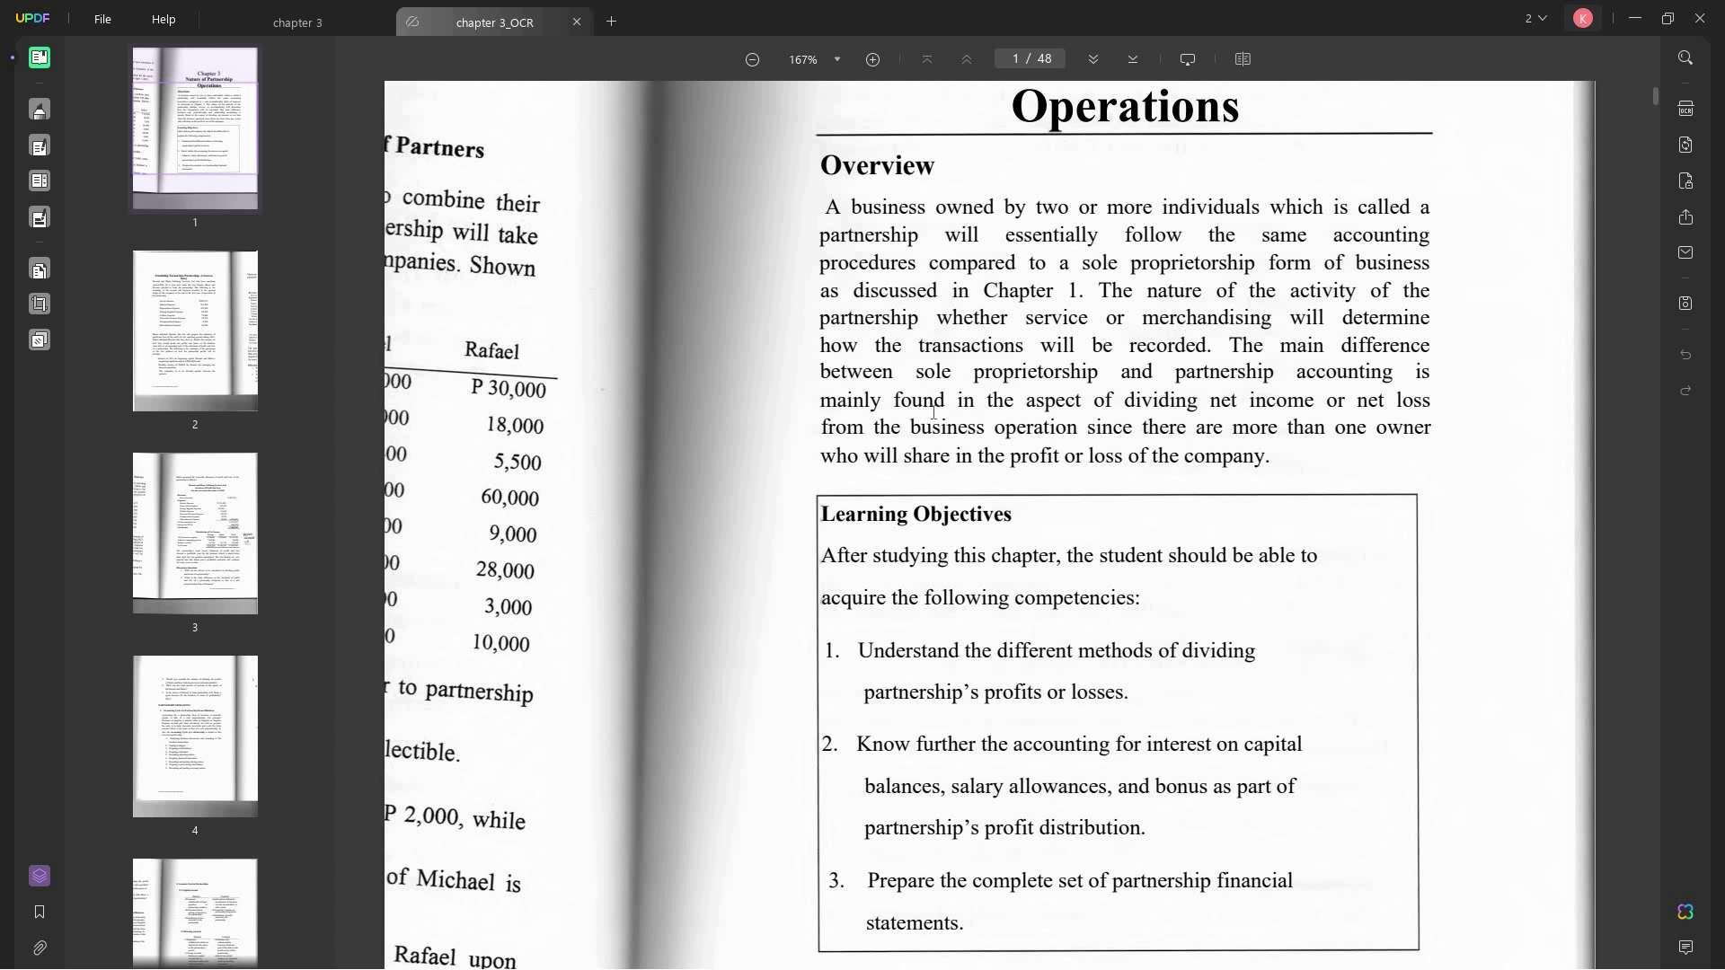
{"action": "mouse_move", "coordinate": [995, 230]}
{"action": "left_mouse_down"}
{"action": "mouse_move", "coordinate": [1384, 297]}
{"action": "mouse_move", "coordinate": [1257, 350]}
{"action": "mouse_move", "coordinate": [1257, 430]}
{"action": "mouse_move", "coordinate": [1325, 456]}
{"action": "mouse_move", "coordinate": [1186, 372]}
{"action": "mouse_move", "coordinate": [1428, 403]}
{"action": "mouse_move", "coordinate": [1311, 460]}
{"action": "left_mouse_up"}
{"action": "left_click", "coordinate": [316, 24]}
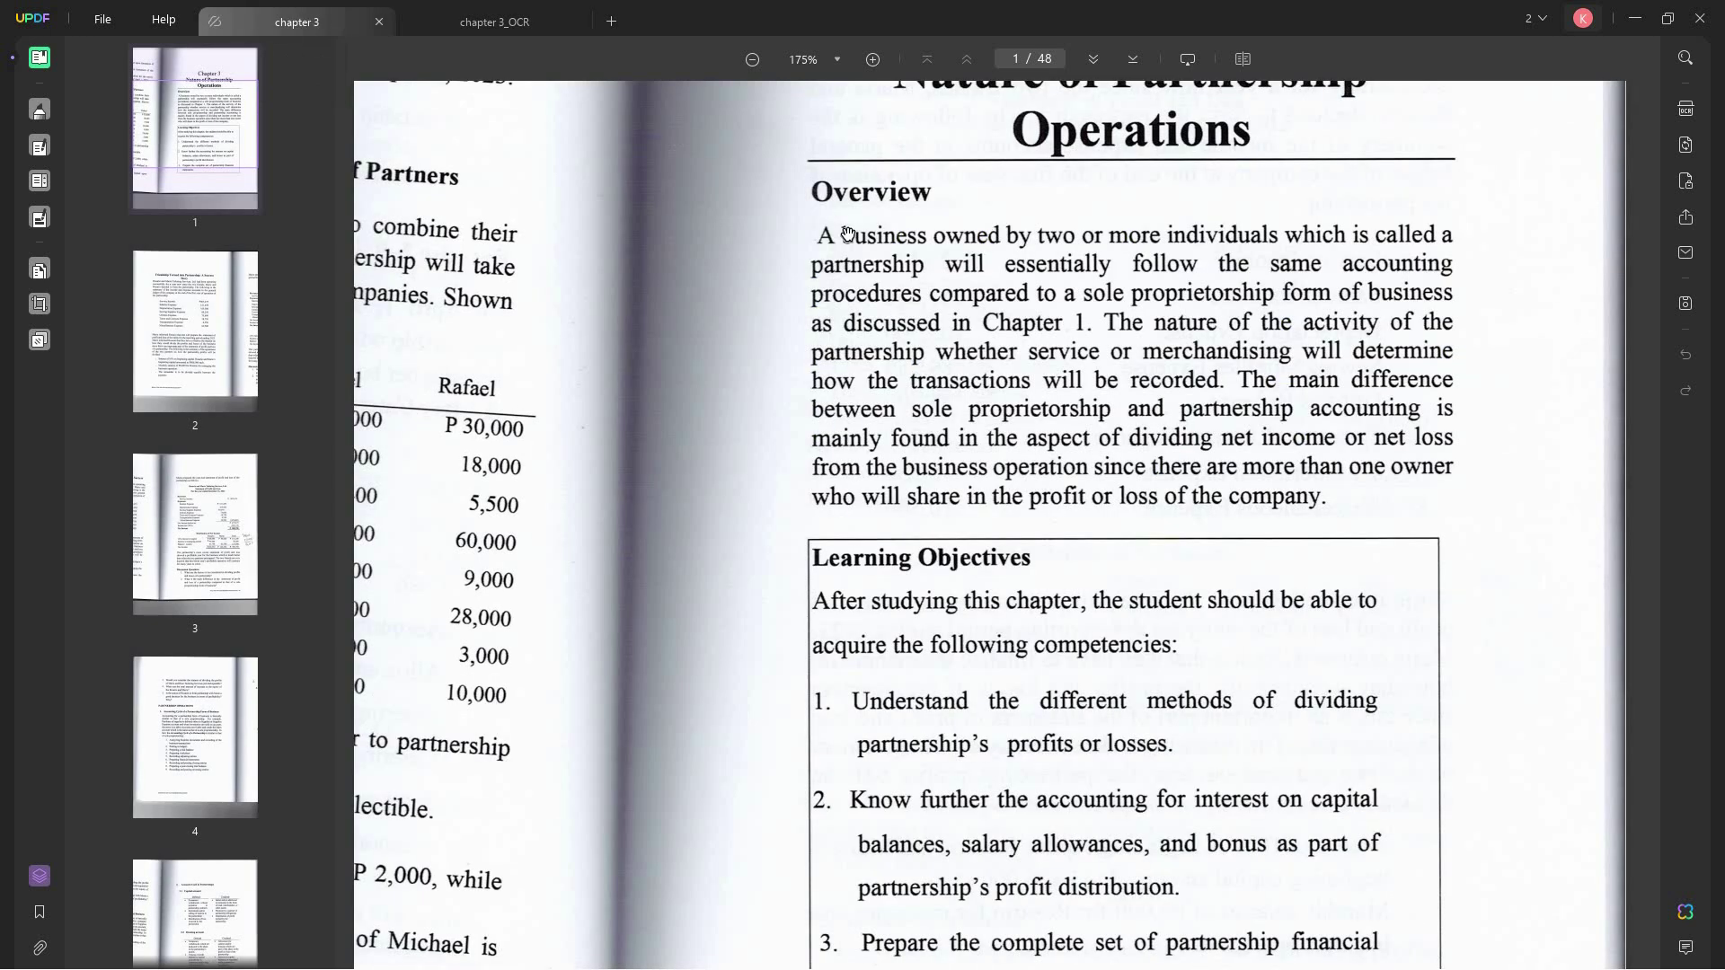
{"action": "scroll", "coordinate": [906, 321], "scroll_direction": "up", "scroll_amount": 2}
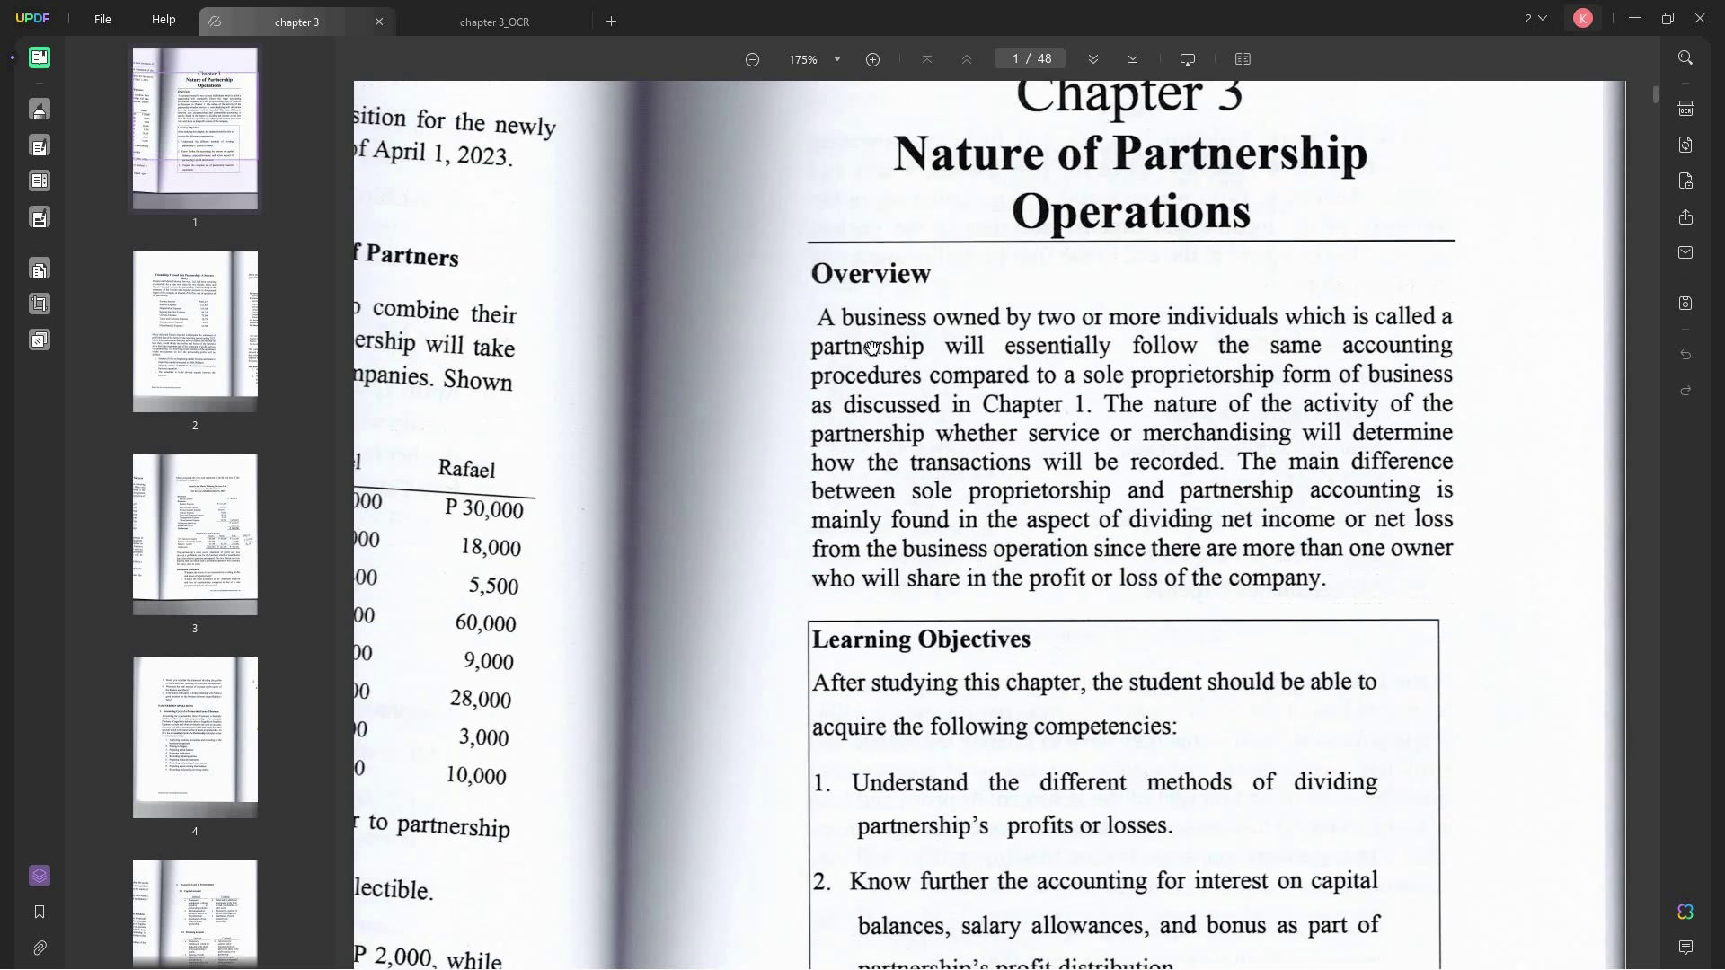
{"action": "scroll", "coordinate": [466, 115], "scroll_direction": "down", "scroll_amount": 5}
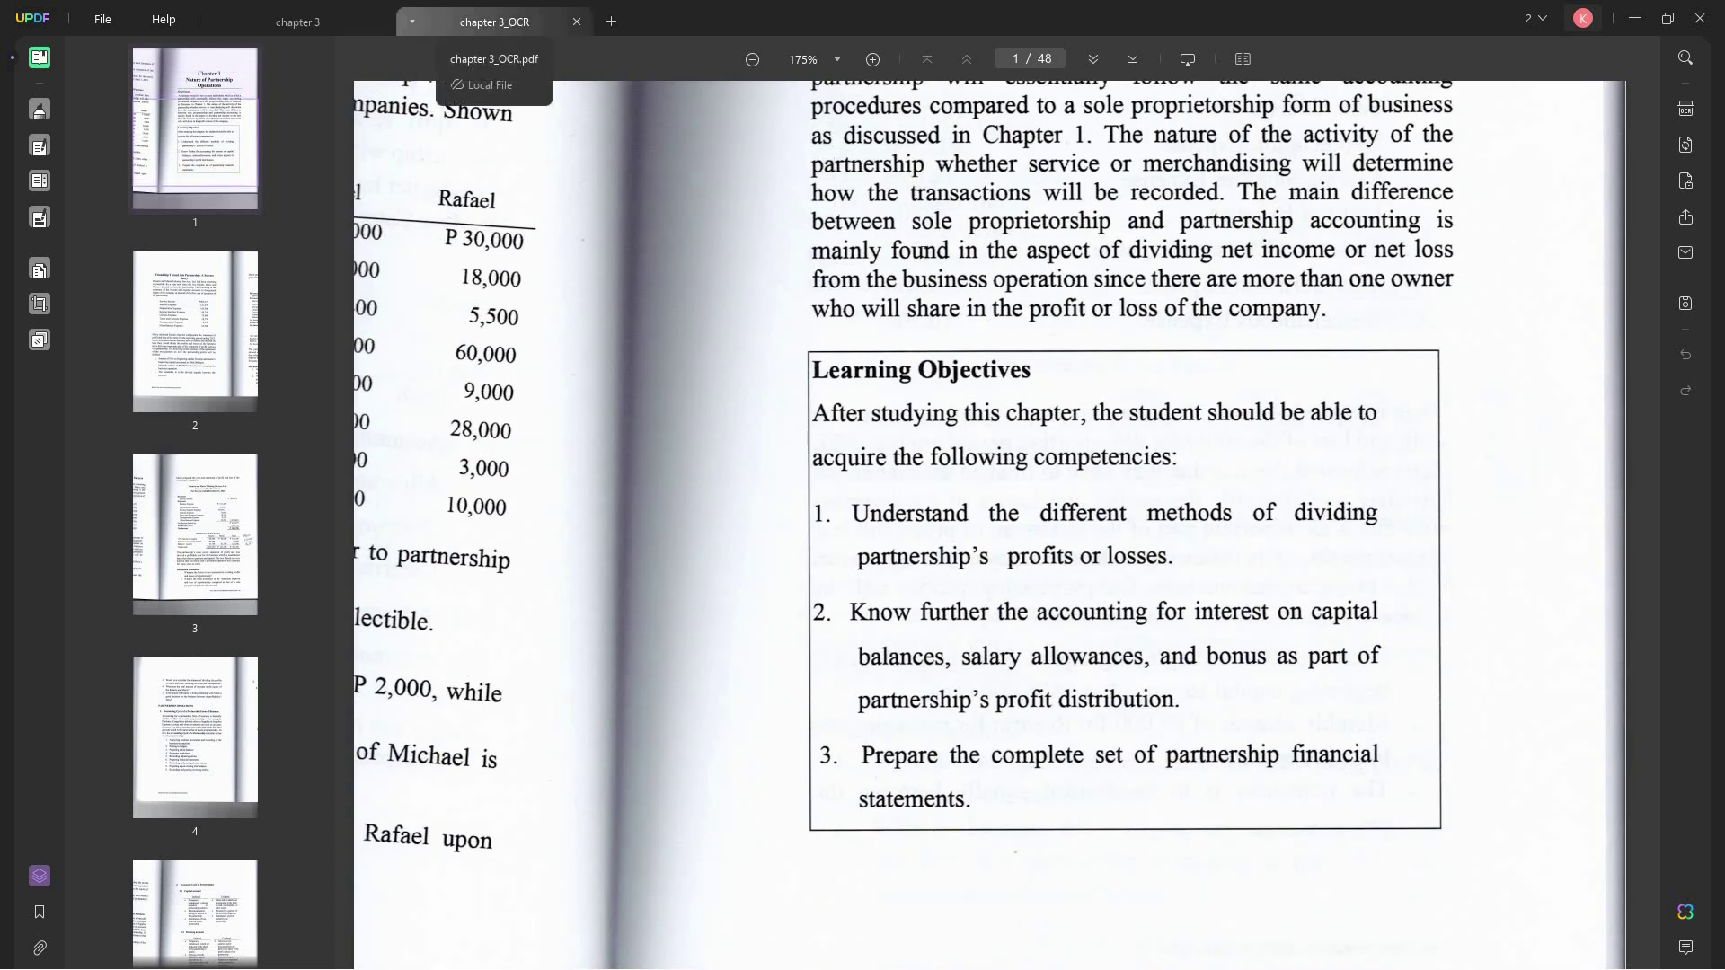
{"action": "left_click", "coordinate": [494, 21]}
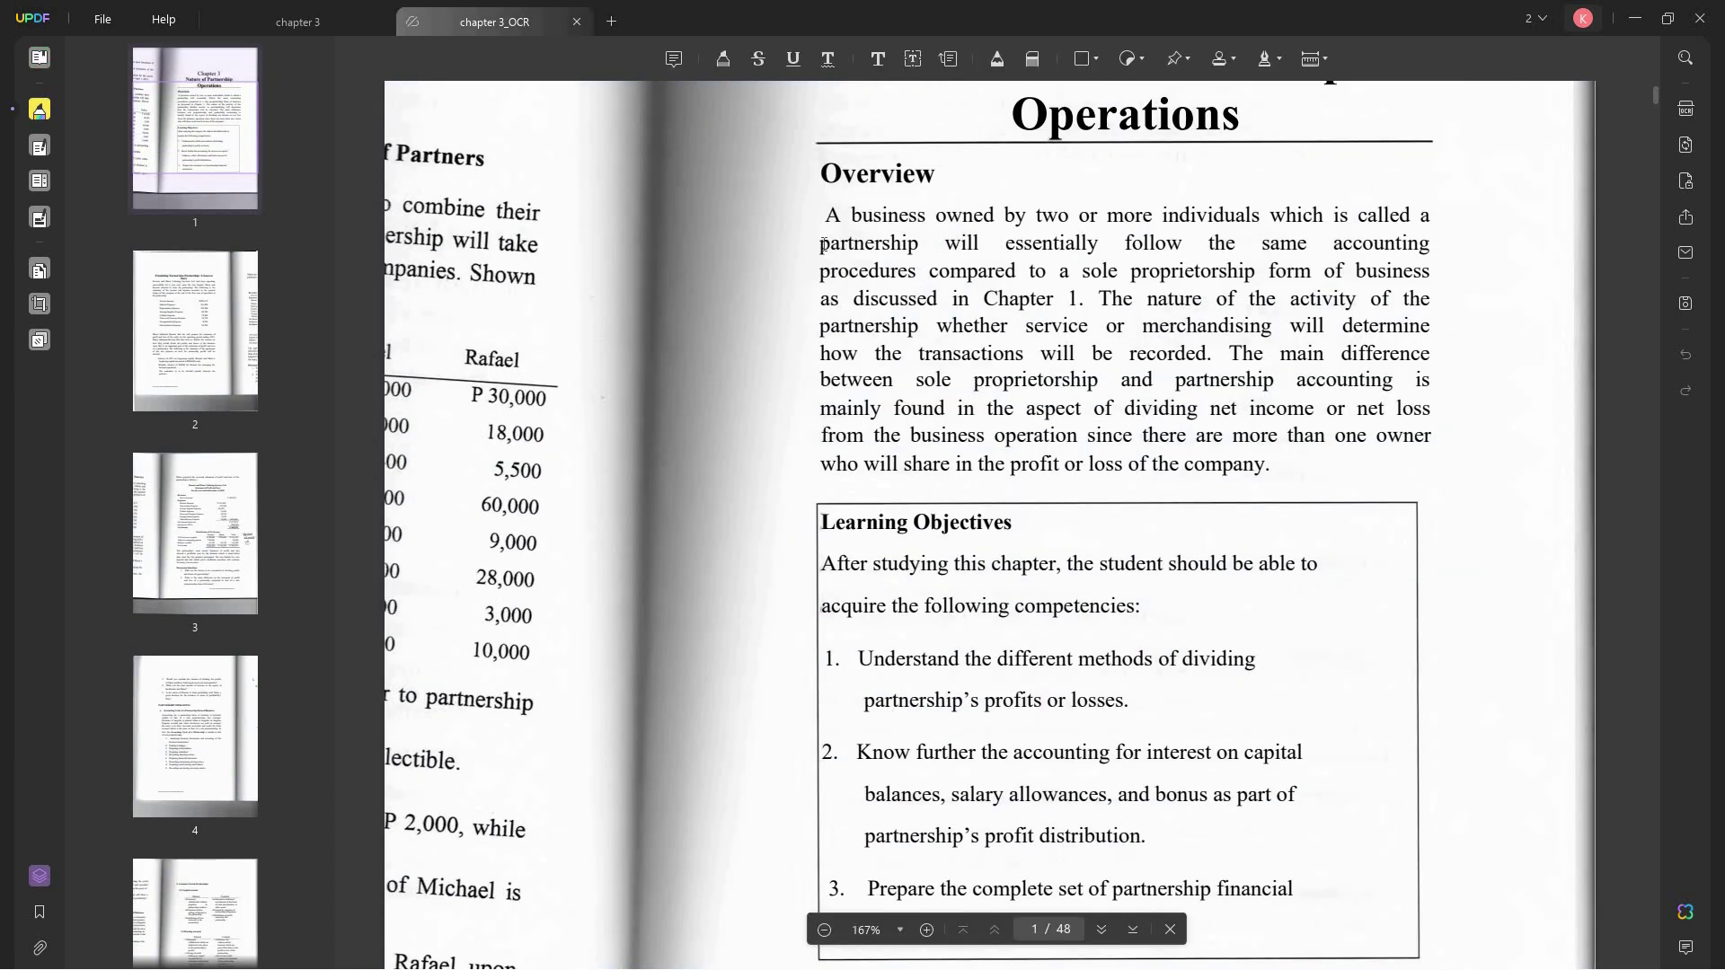
- Recolor the Overview paragraph text orange in Edit PDF mode
{"action": "left_click", "coordinate": [40, 146]}
{"action": "left_click_drag", "start_coordinate": [839, 218], "coordinate": [1271, 465]}
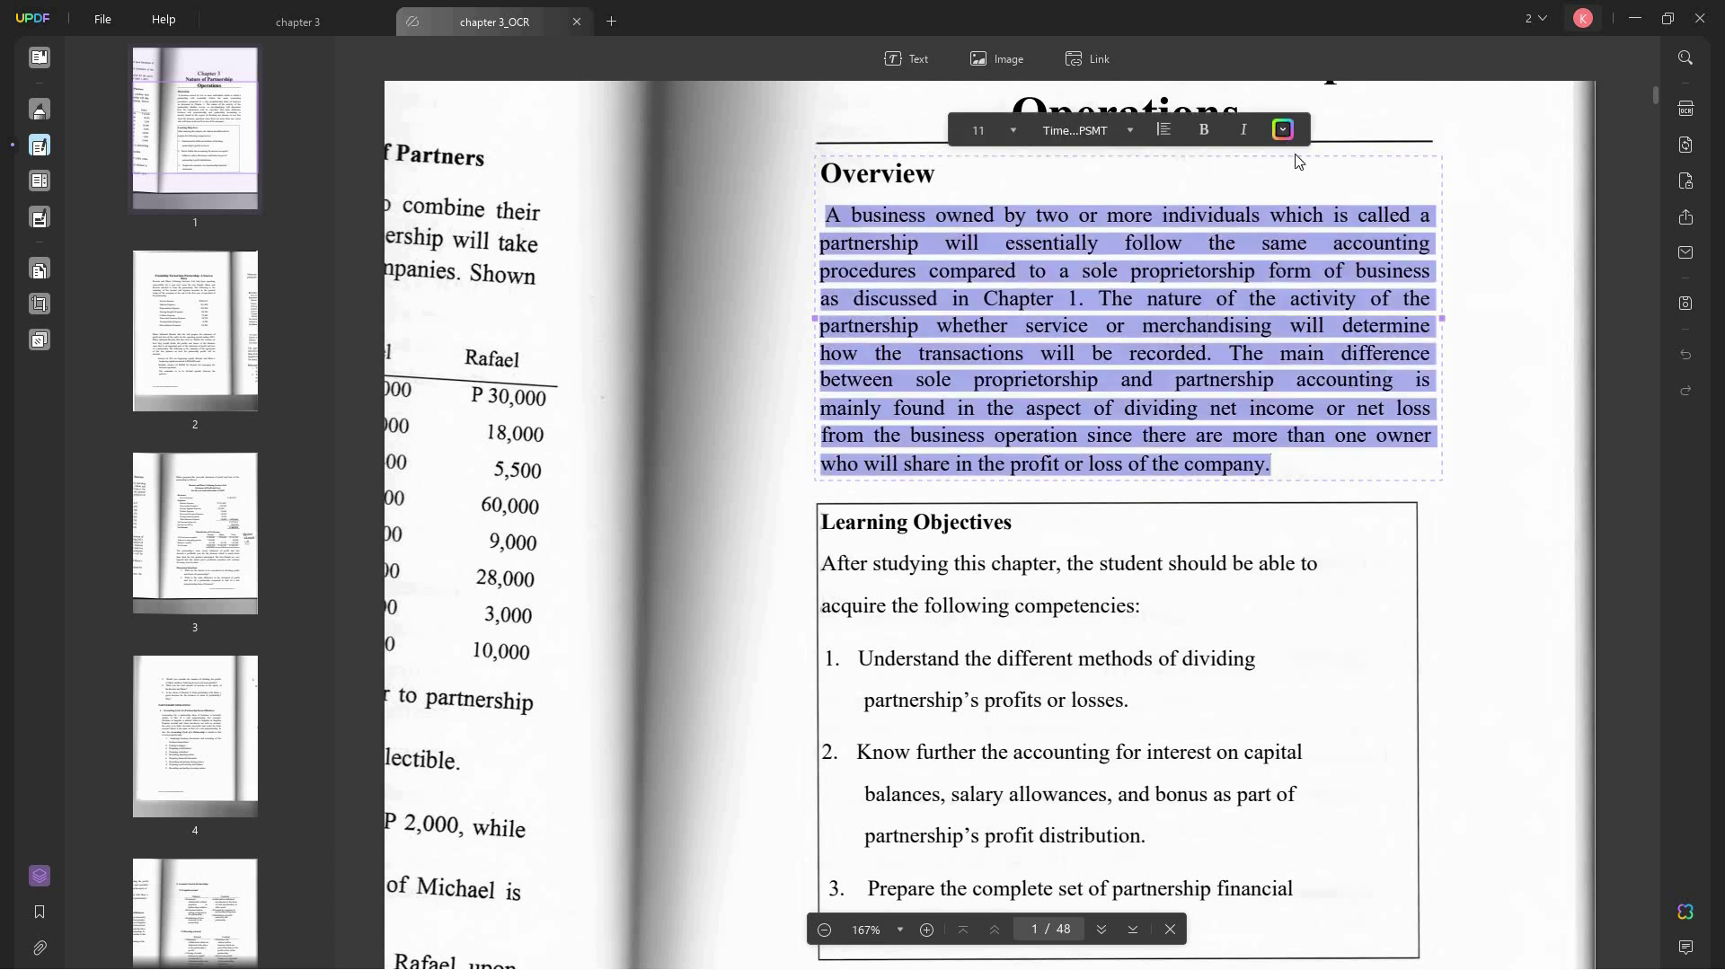
{"action": "left_click", "coordinate": [1284, 132]}
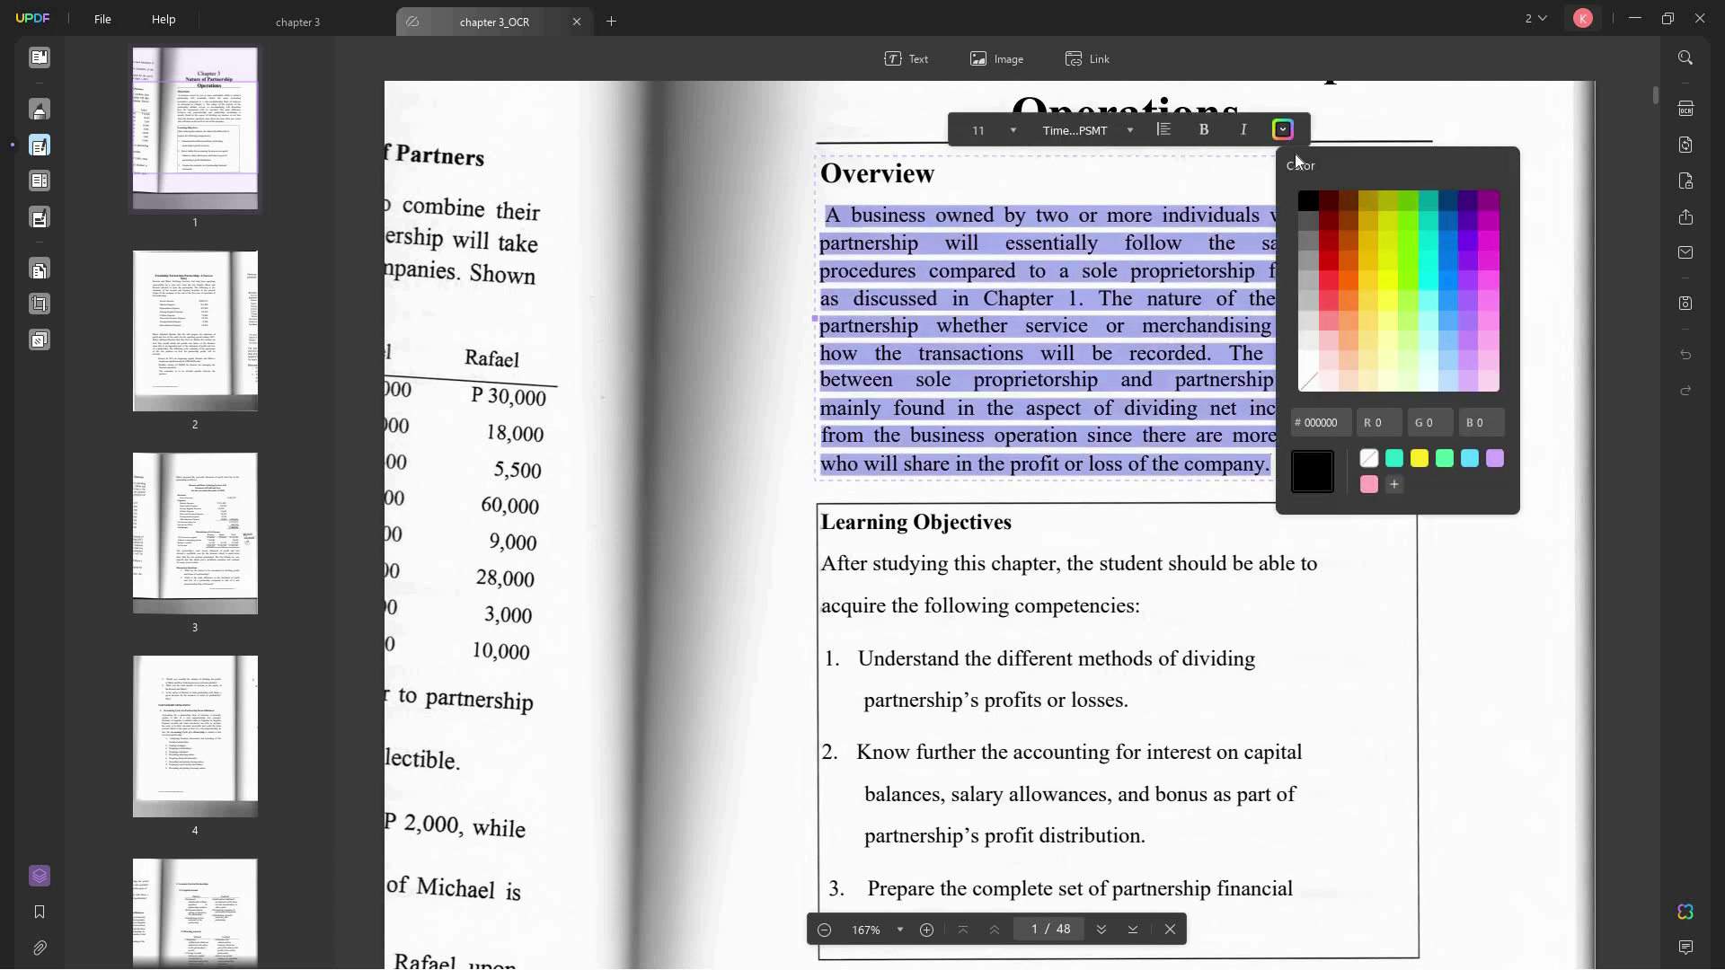
{"action": "left_click", "coordinate": [1348, 256]}
{"action": "left_click", "coordinate": [1233, 464]}
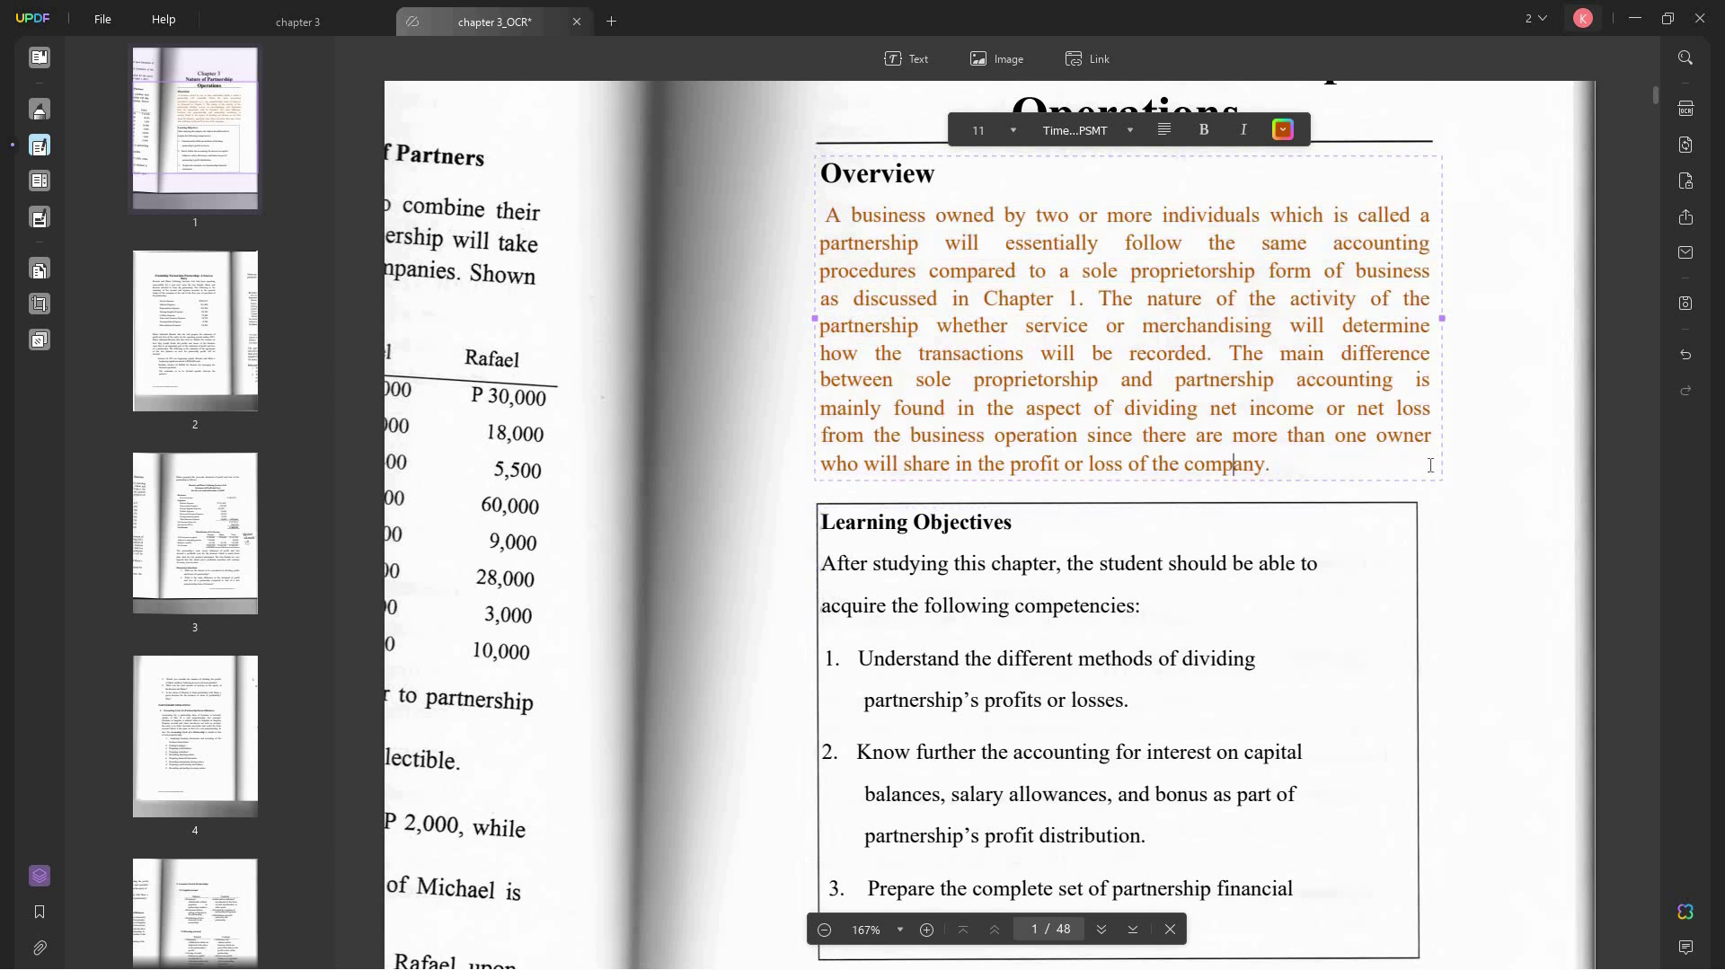
{"action": "left_click", "coordinate": [1483, 445]}
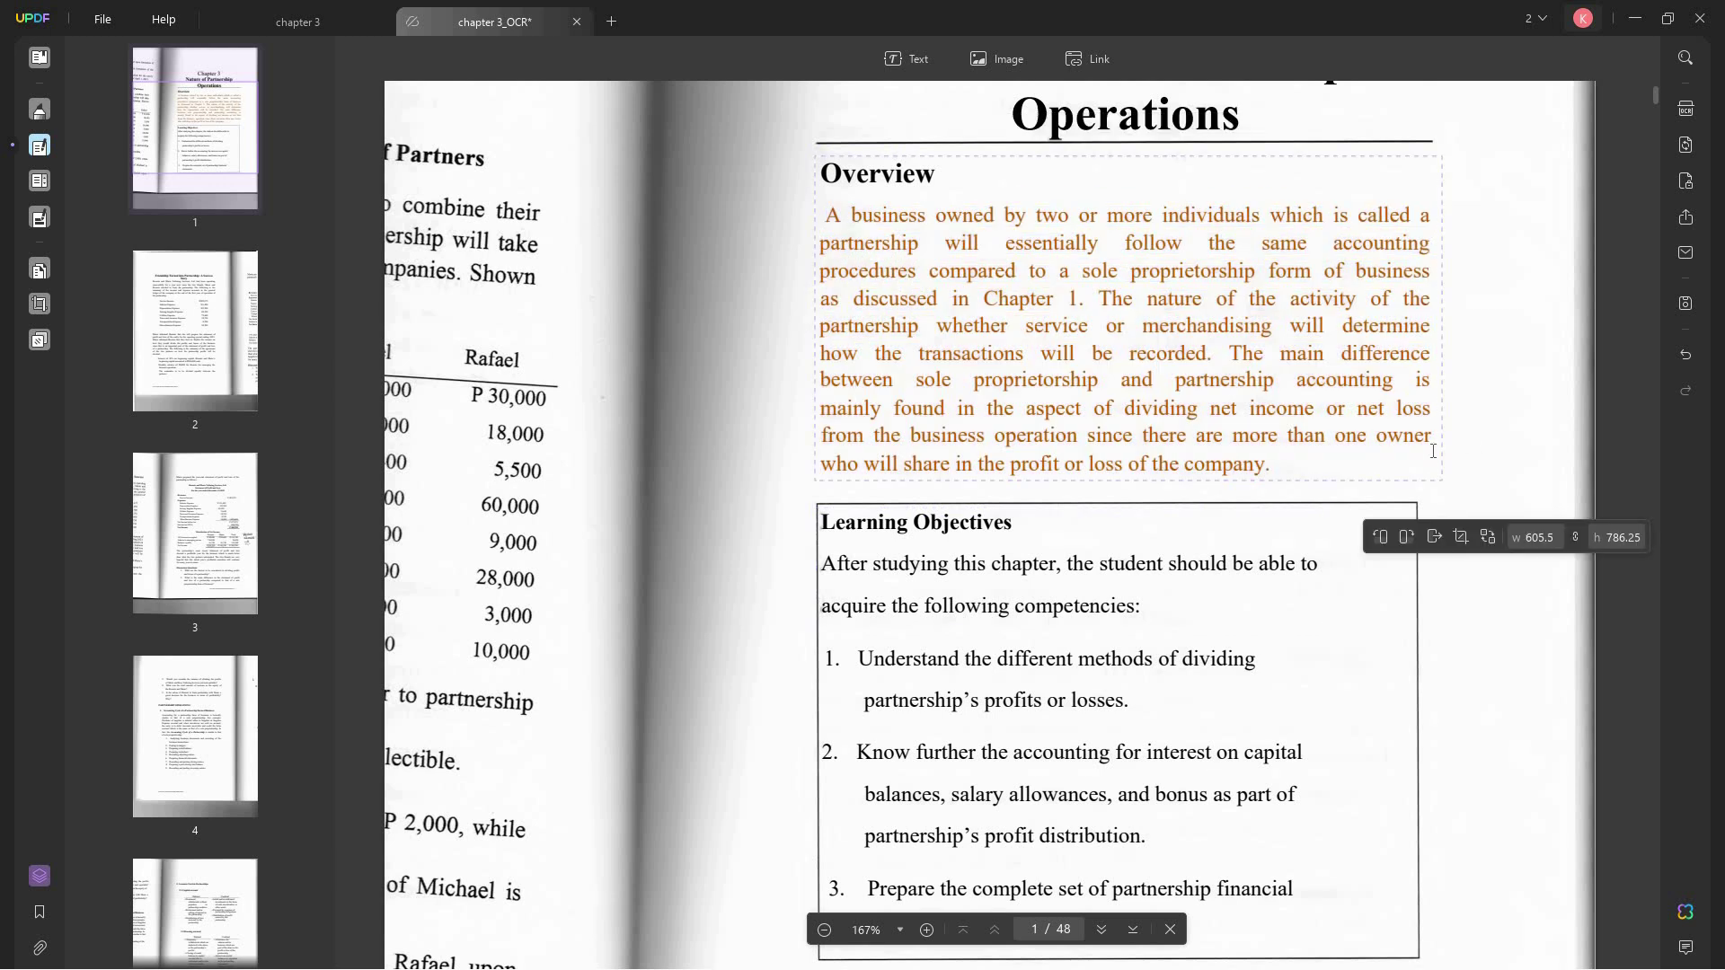
- Highlight the page 10 'At post-consumer level' paragraph with the note 'you can add a note here'
{"action": "scroll", "coordinate": [1107, 539], "scroll_direction": "down", "scroll_amount": 3}
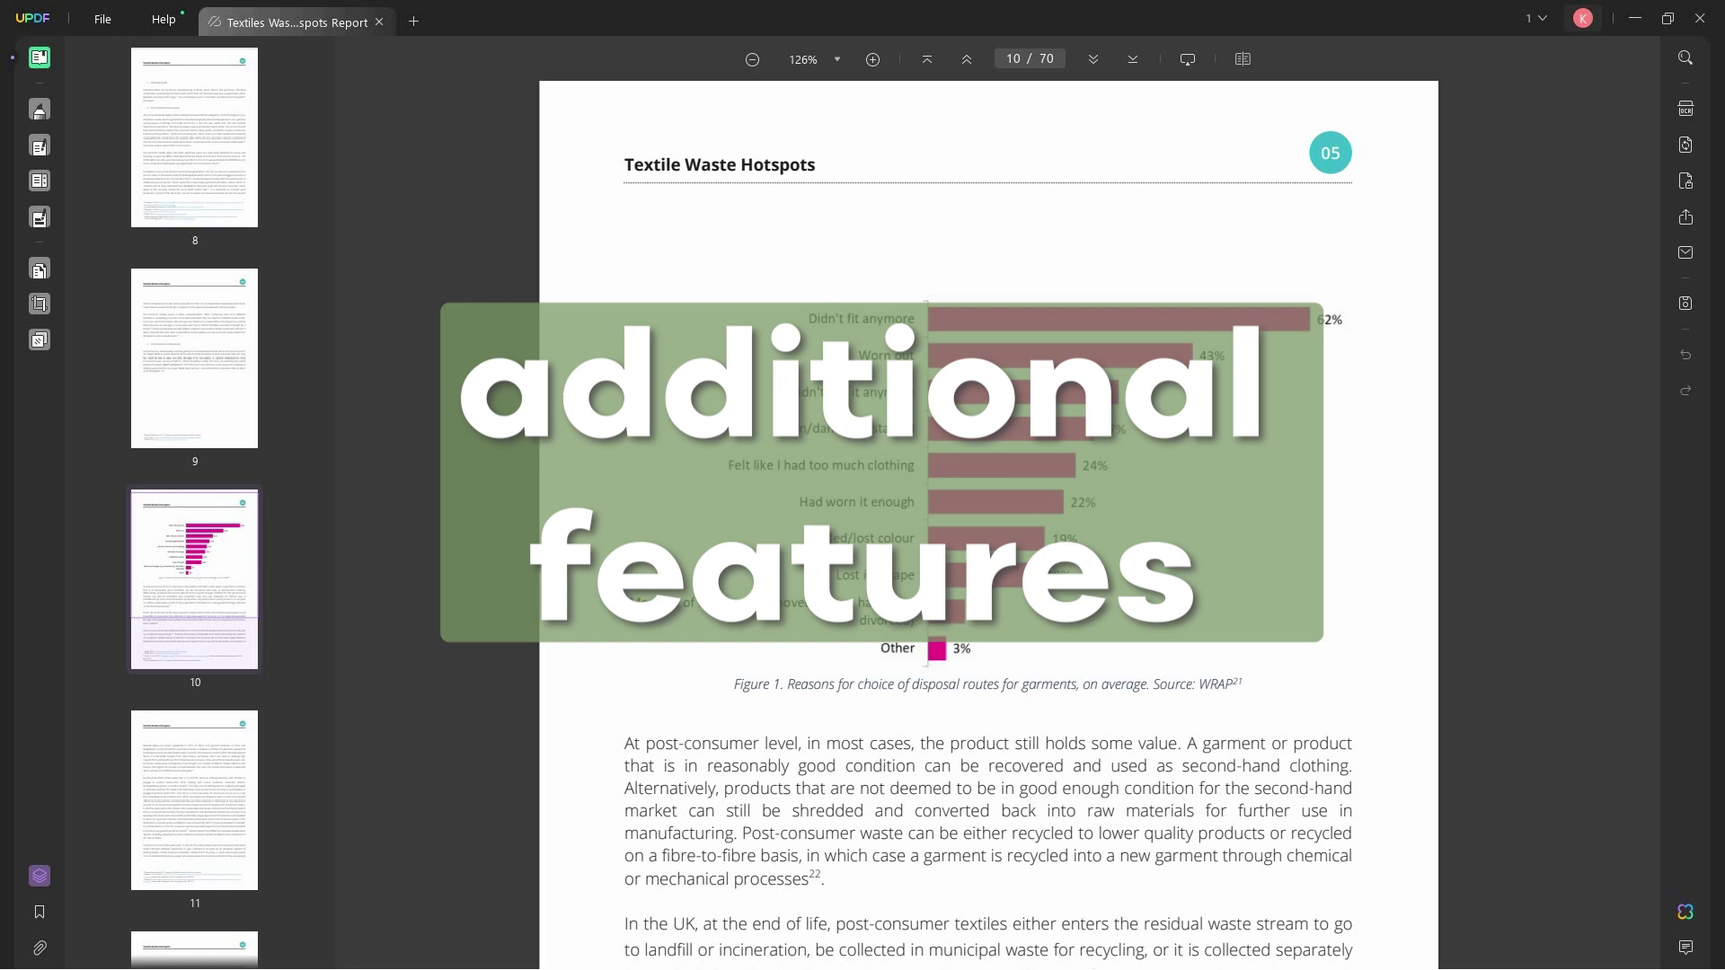
{"action": "scroll", "coordinate": [757, 810], "scroll_direction": "down", "scroll_amount": 3}
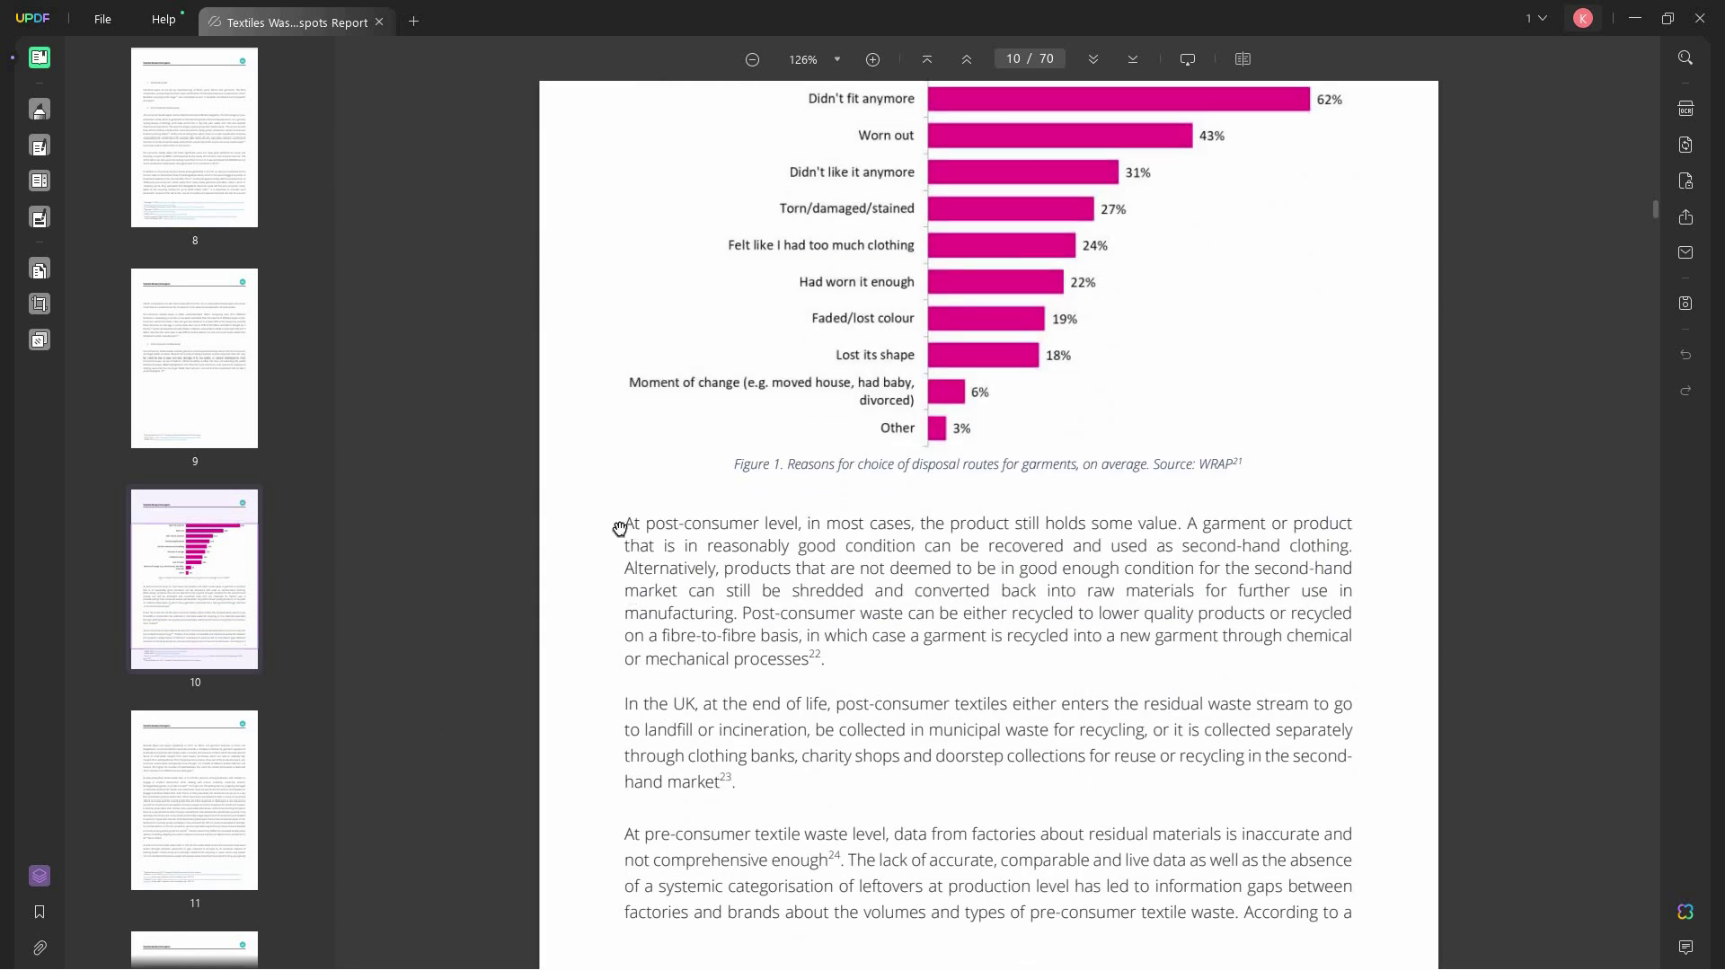
{"action": "left_click_drag", "start_coordinate": [637, 527], "coordinate": [842, 666]}
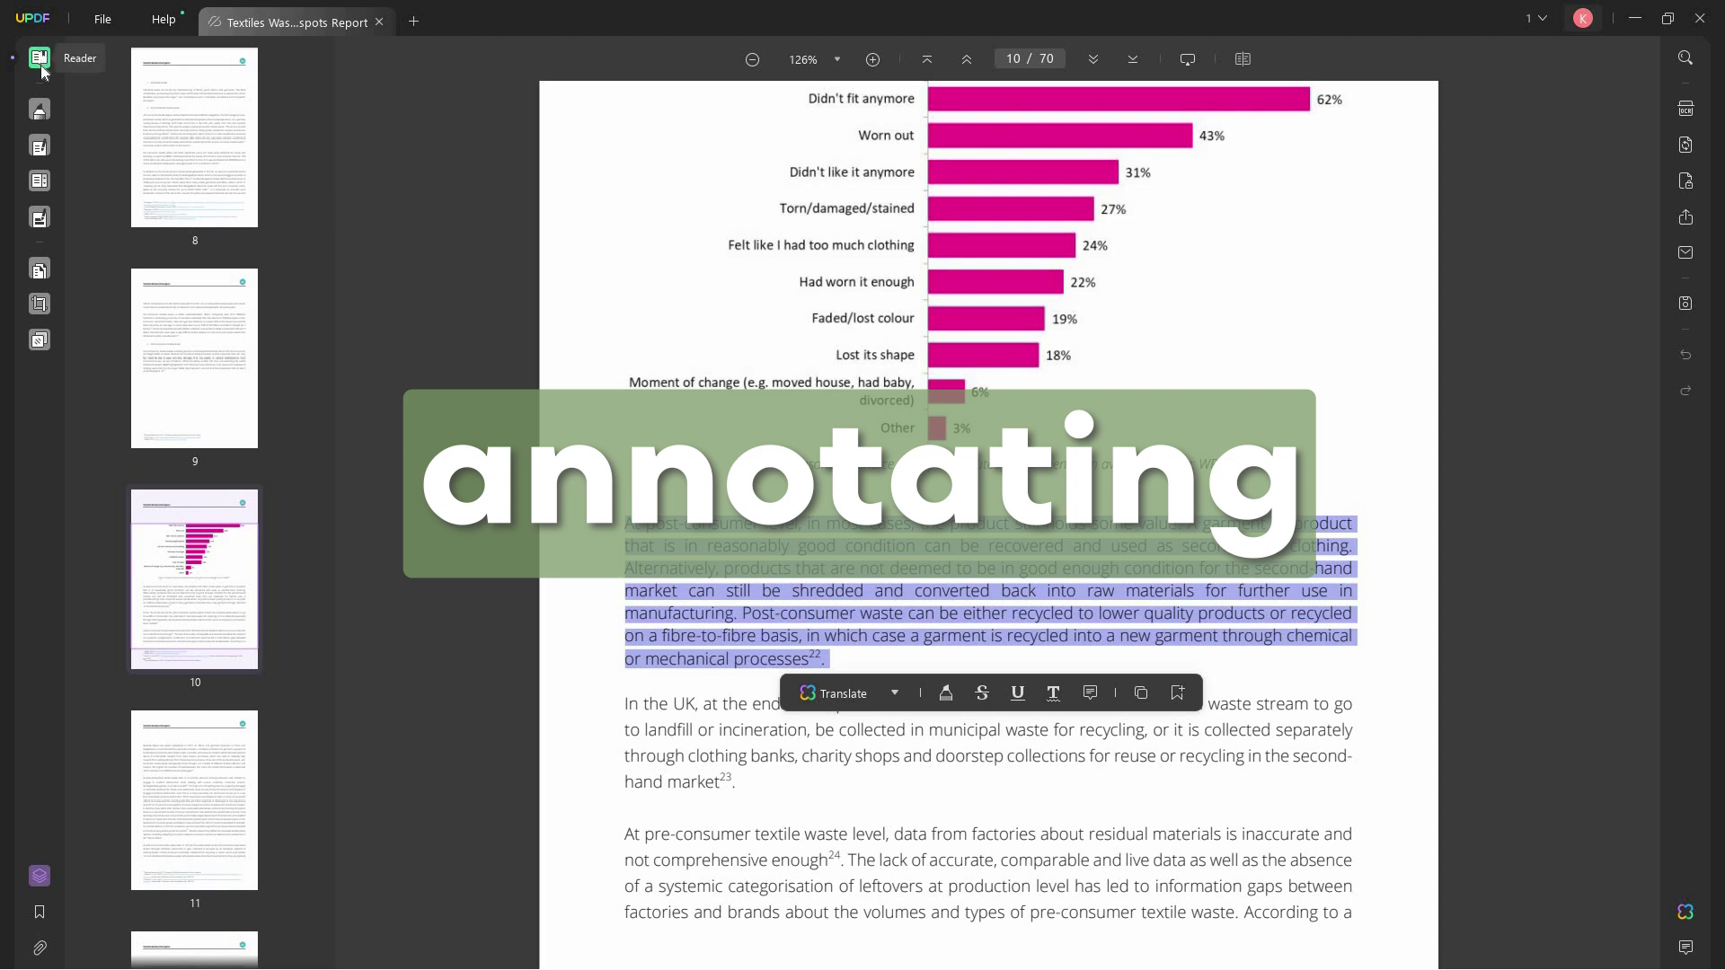
{"action": "left_click", "coordinate": [42, 119]}
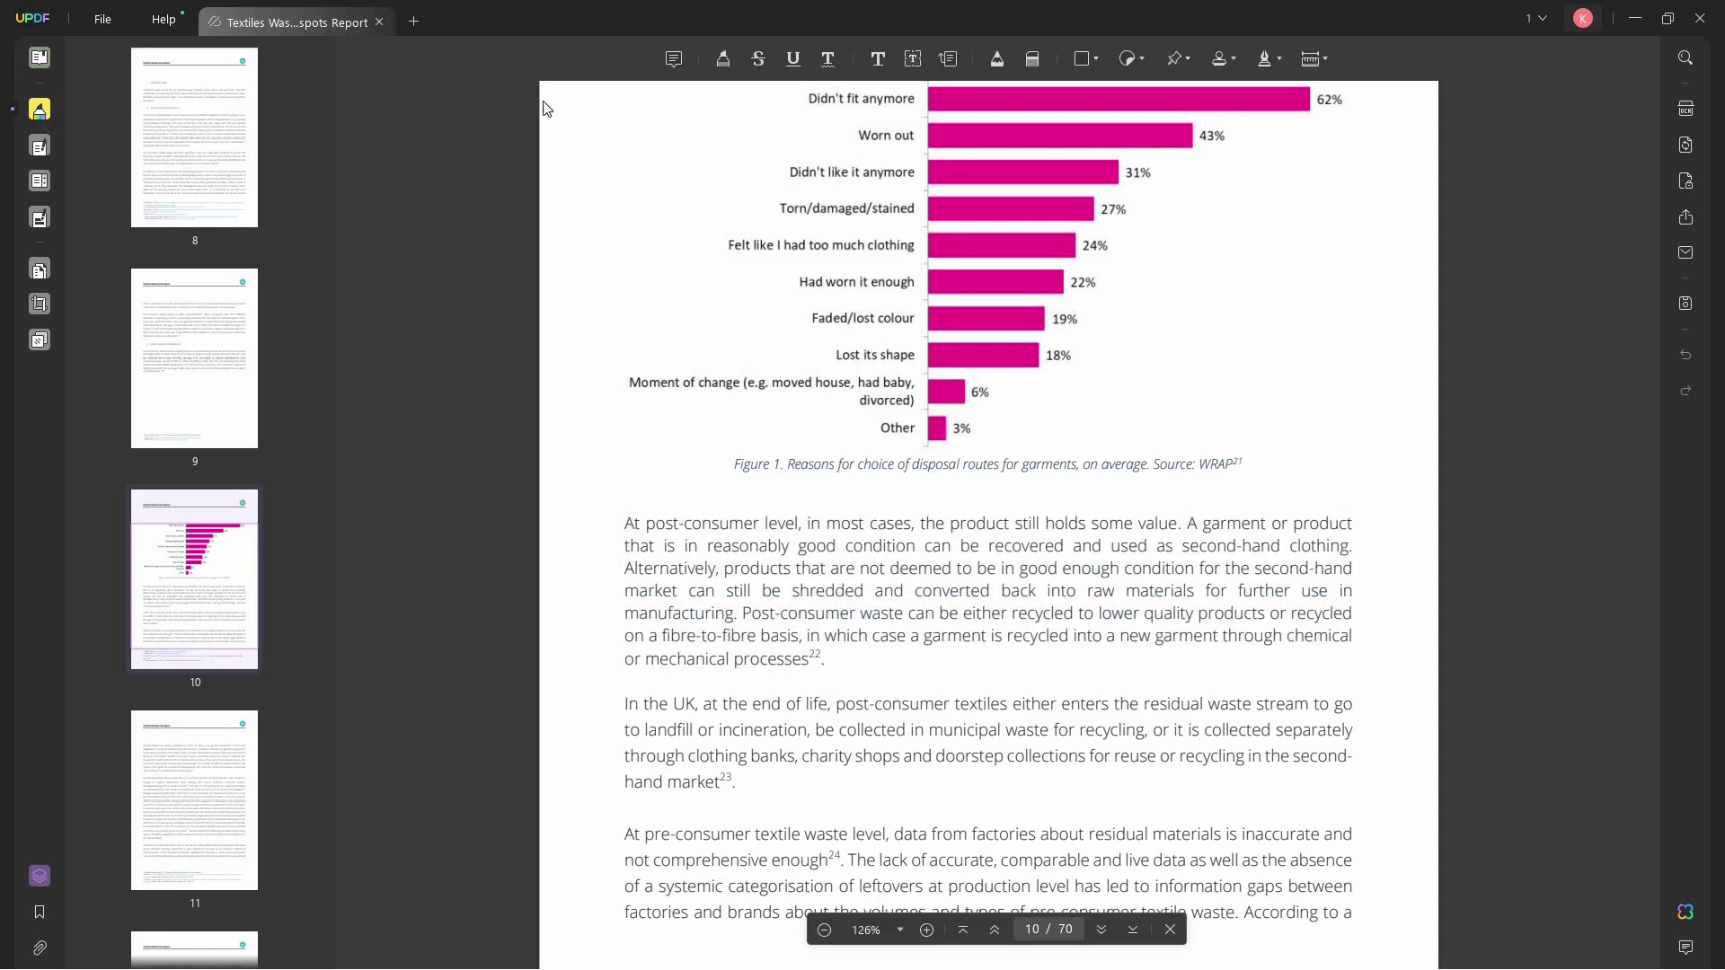
{"action": "left_click_drag", "start_coordinate": [625, 523], "coordinate": [830, 658]}
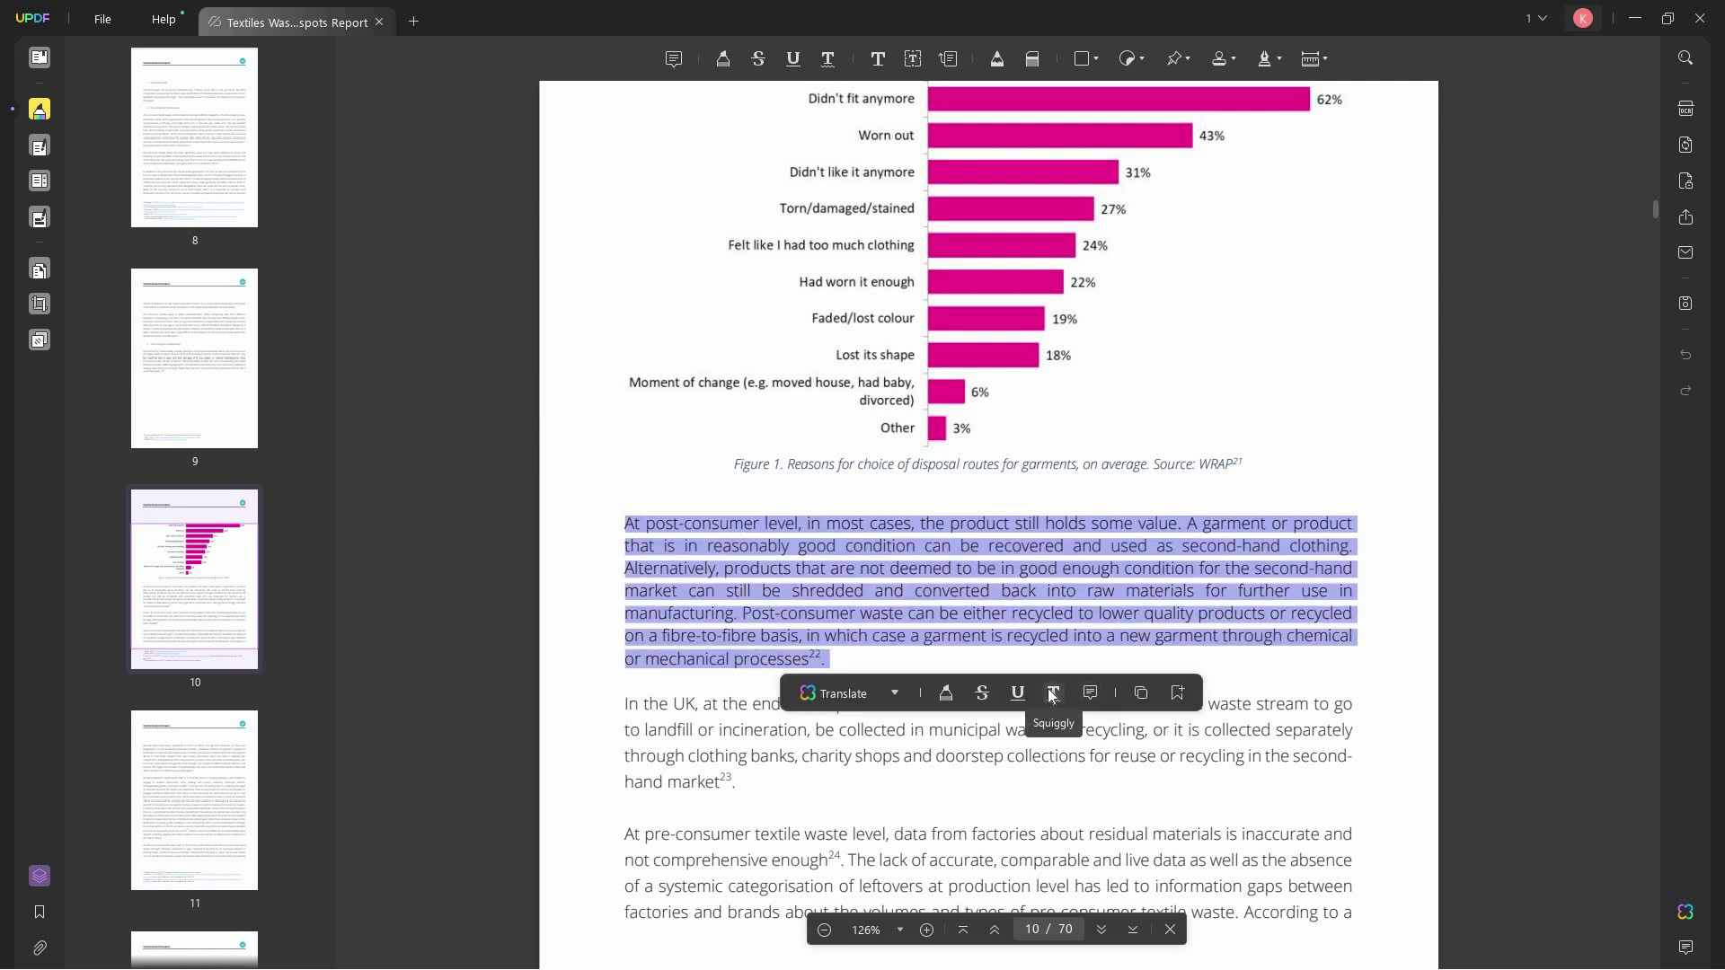
{"action": "left_click", "coordinate": [1089, 696]}
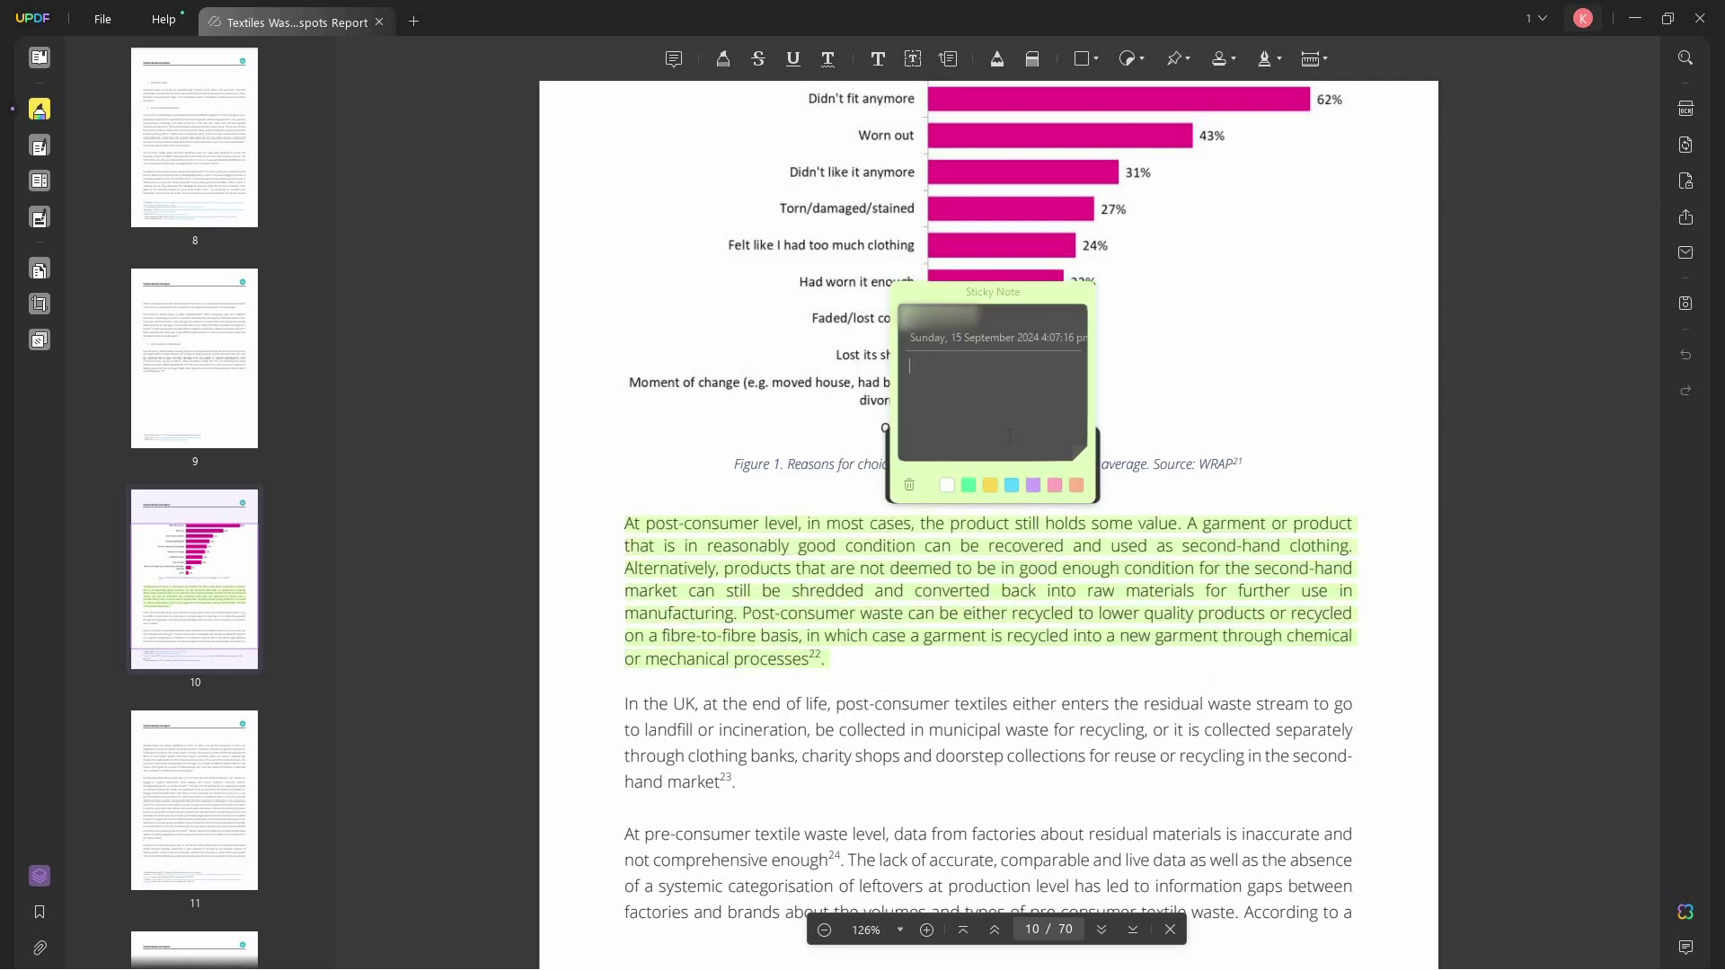
{"action": "type", "text": "you can add "}
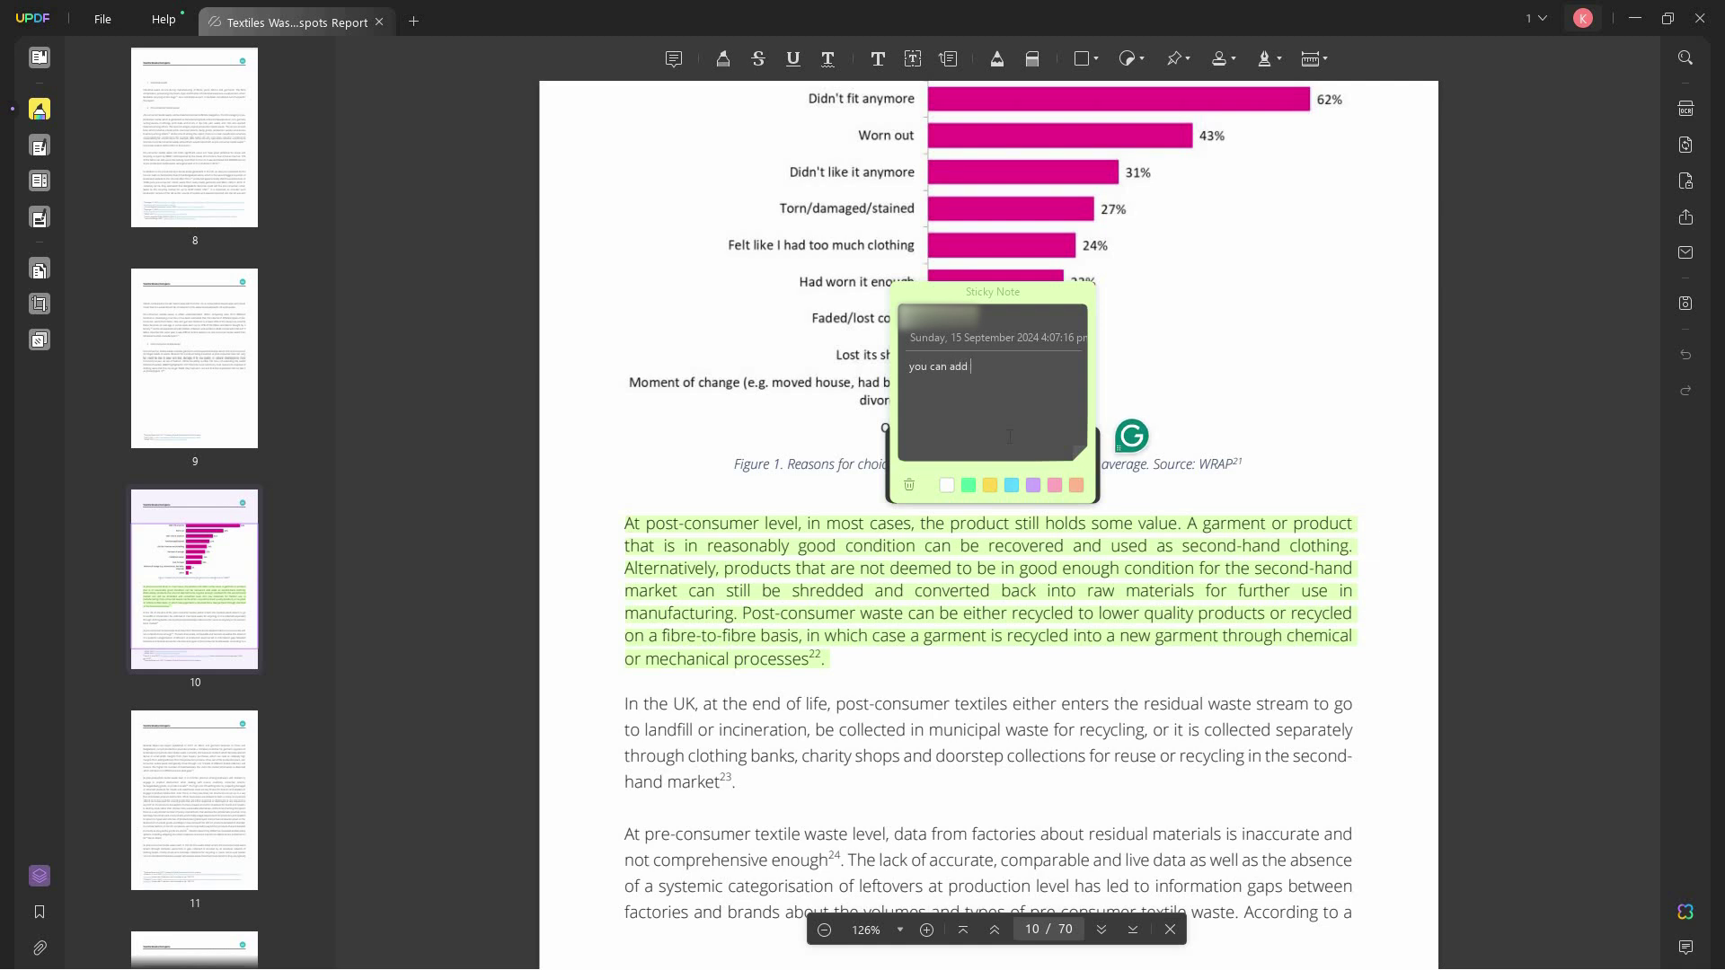
{"action": "type", "text": "a note here"}
{"action": "left_click", "coordinate": [1302, 564]}
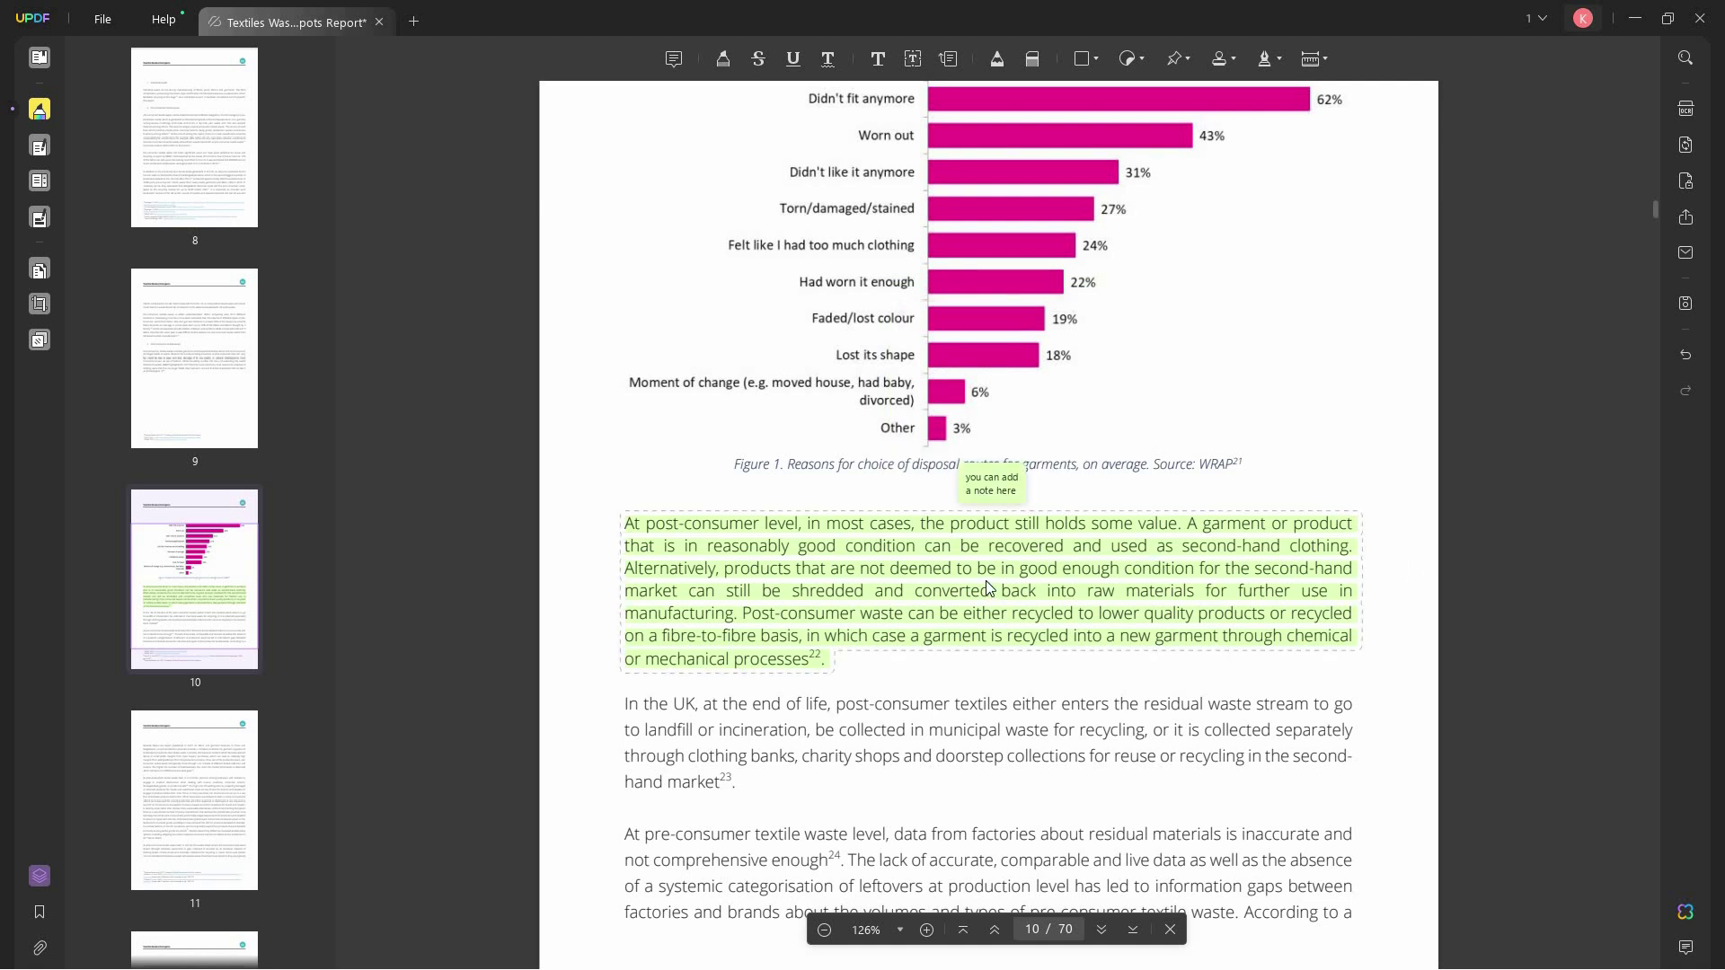
{"action": "left_click", "coordinate": [40, 147]}
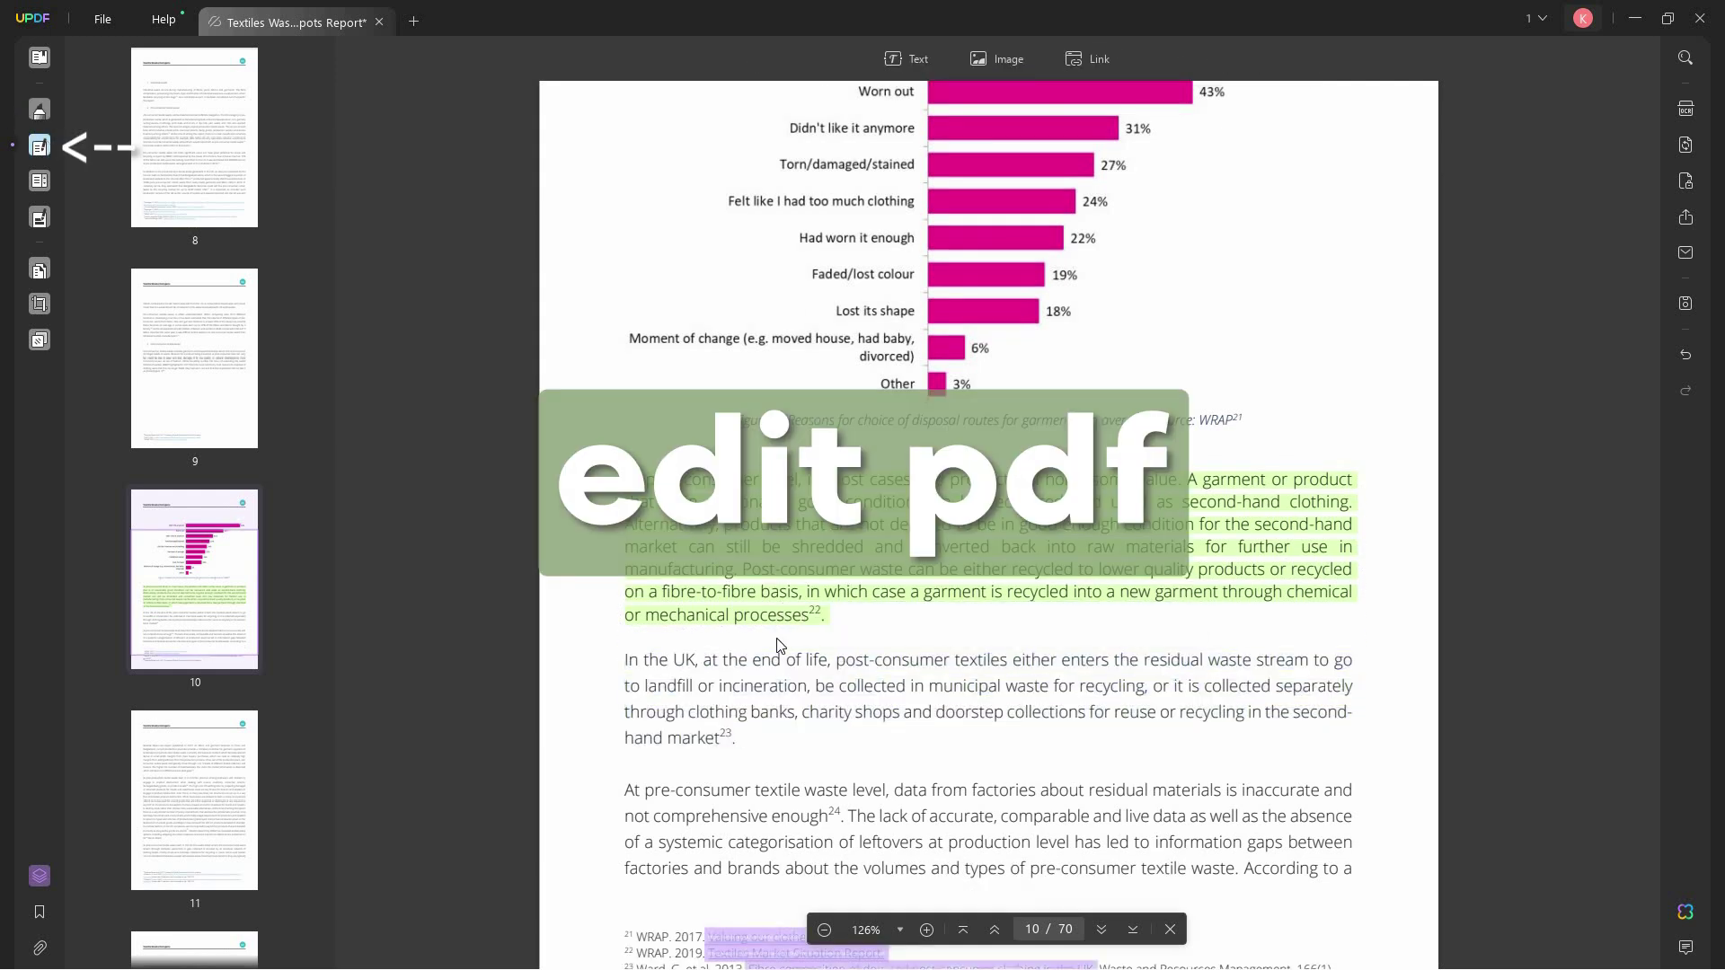
- Turn the 'In the UK' paragraph text lavender
{"action": "triple_click", "coordinate": [625, 657]}
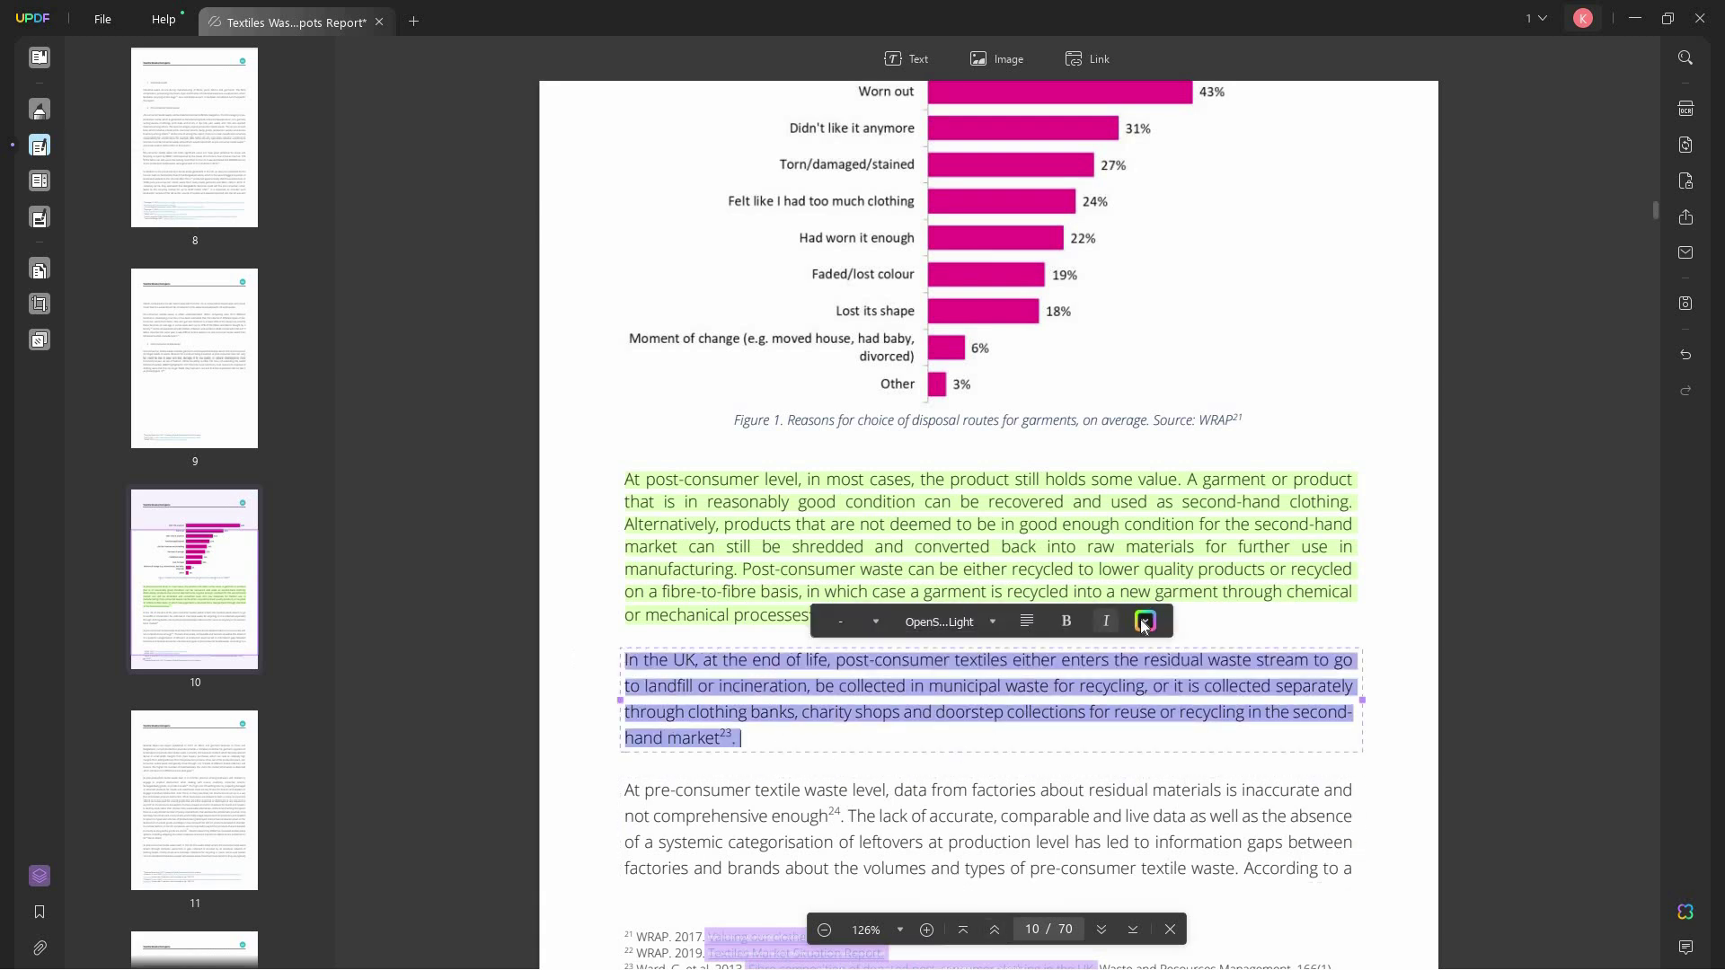
{"action": "left_click", "coordinate": [1145, 621]}
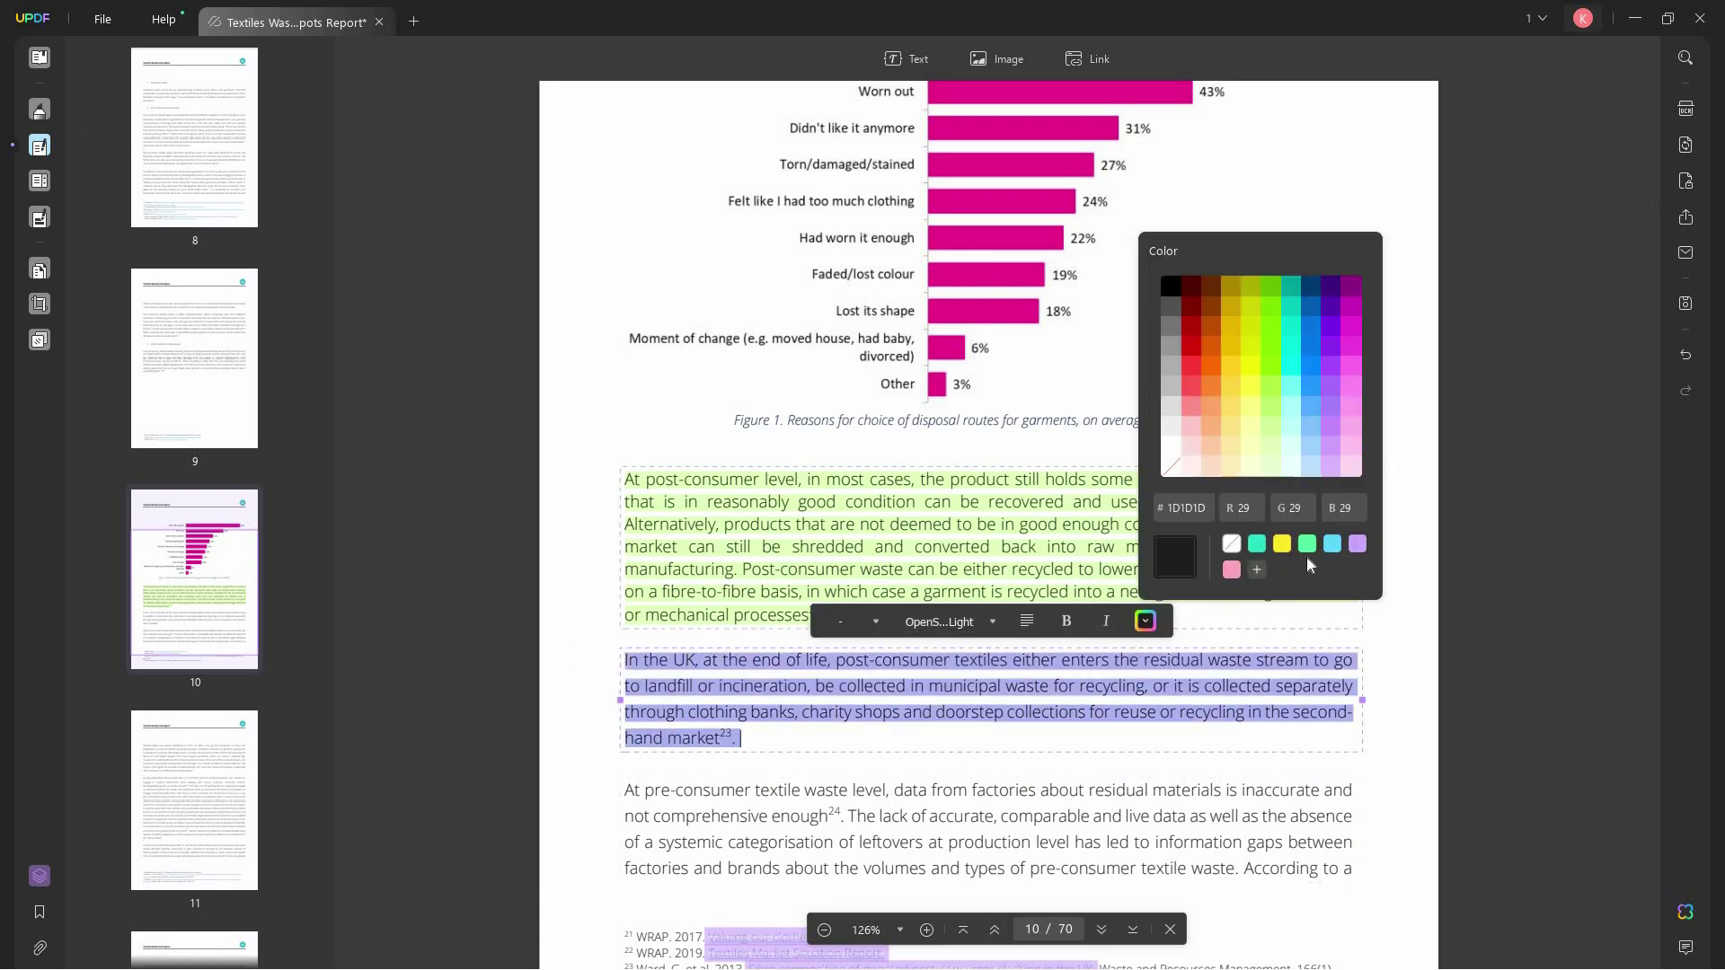
{"action": "left_click", "coordinate": [1358, 543]}
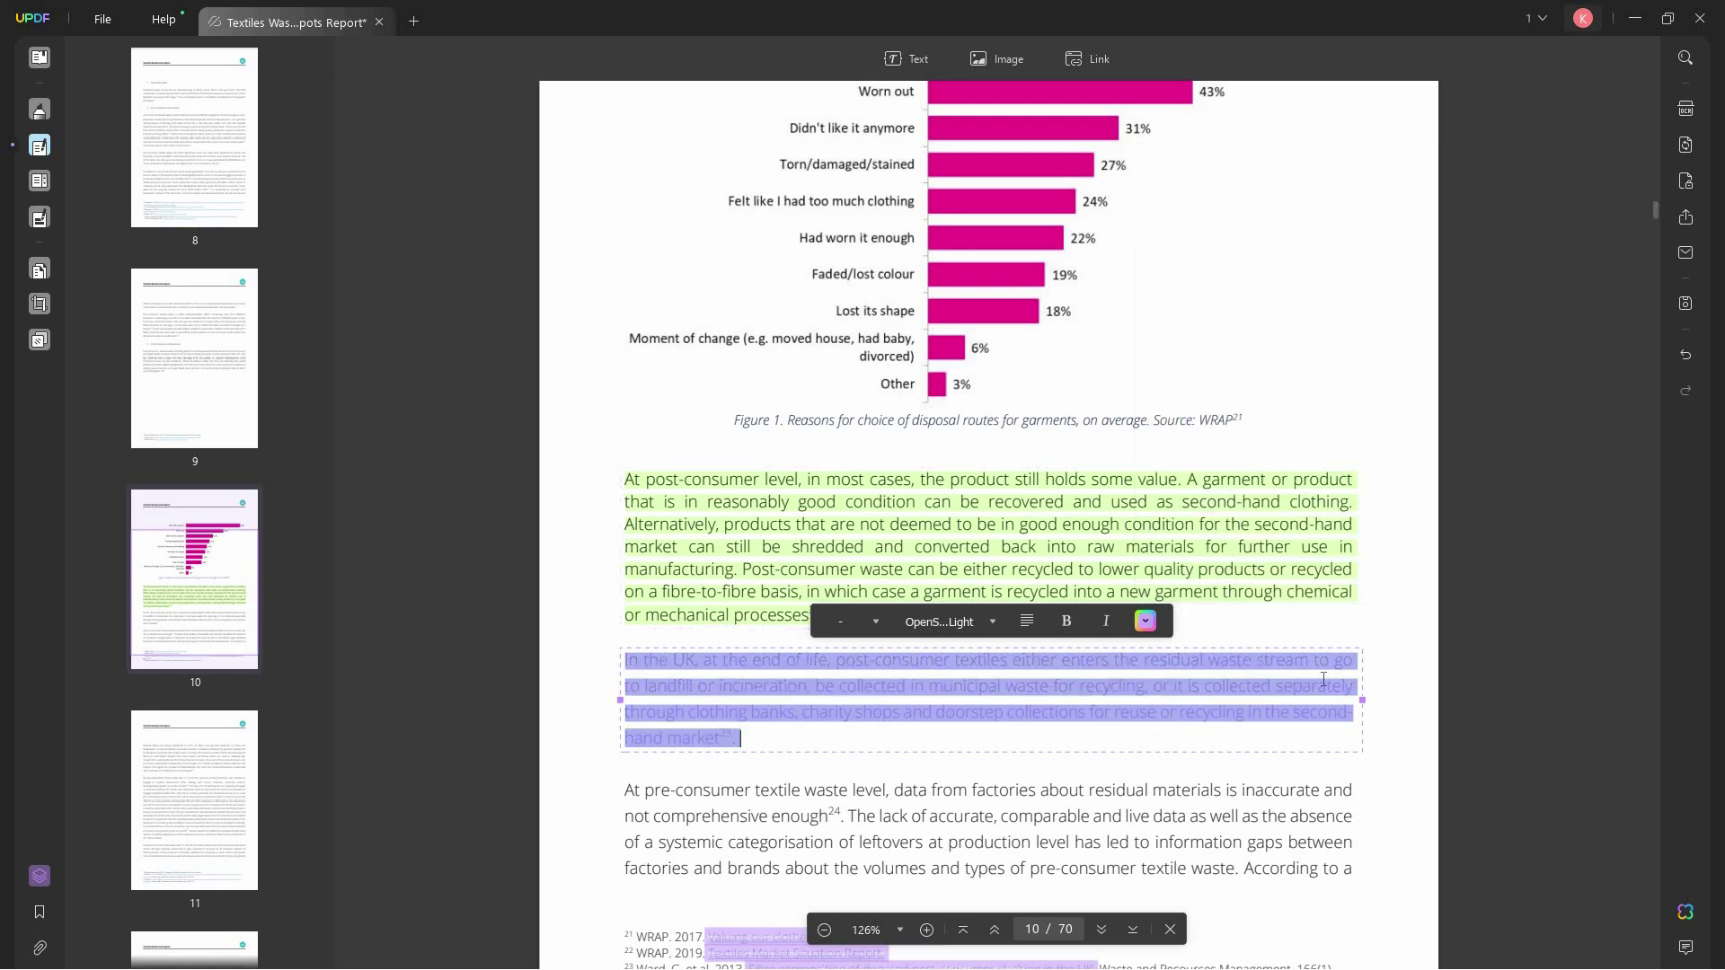
{"action": "left_click", "coordinate": [1453, 698]}
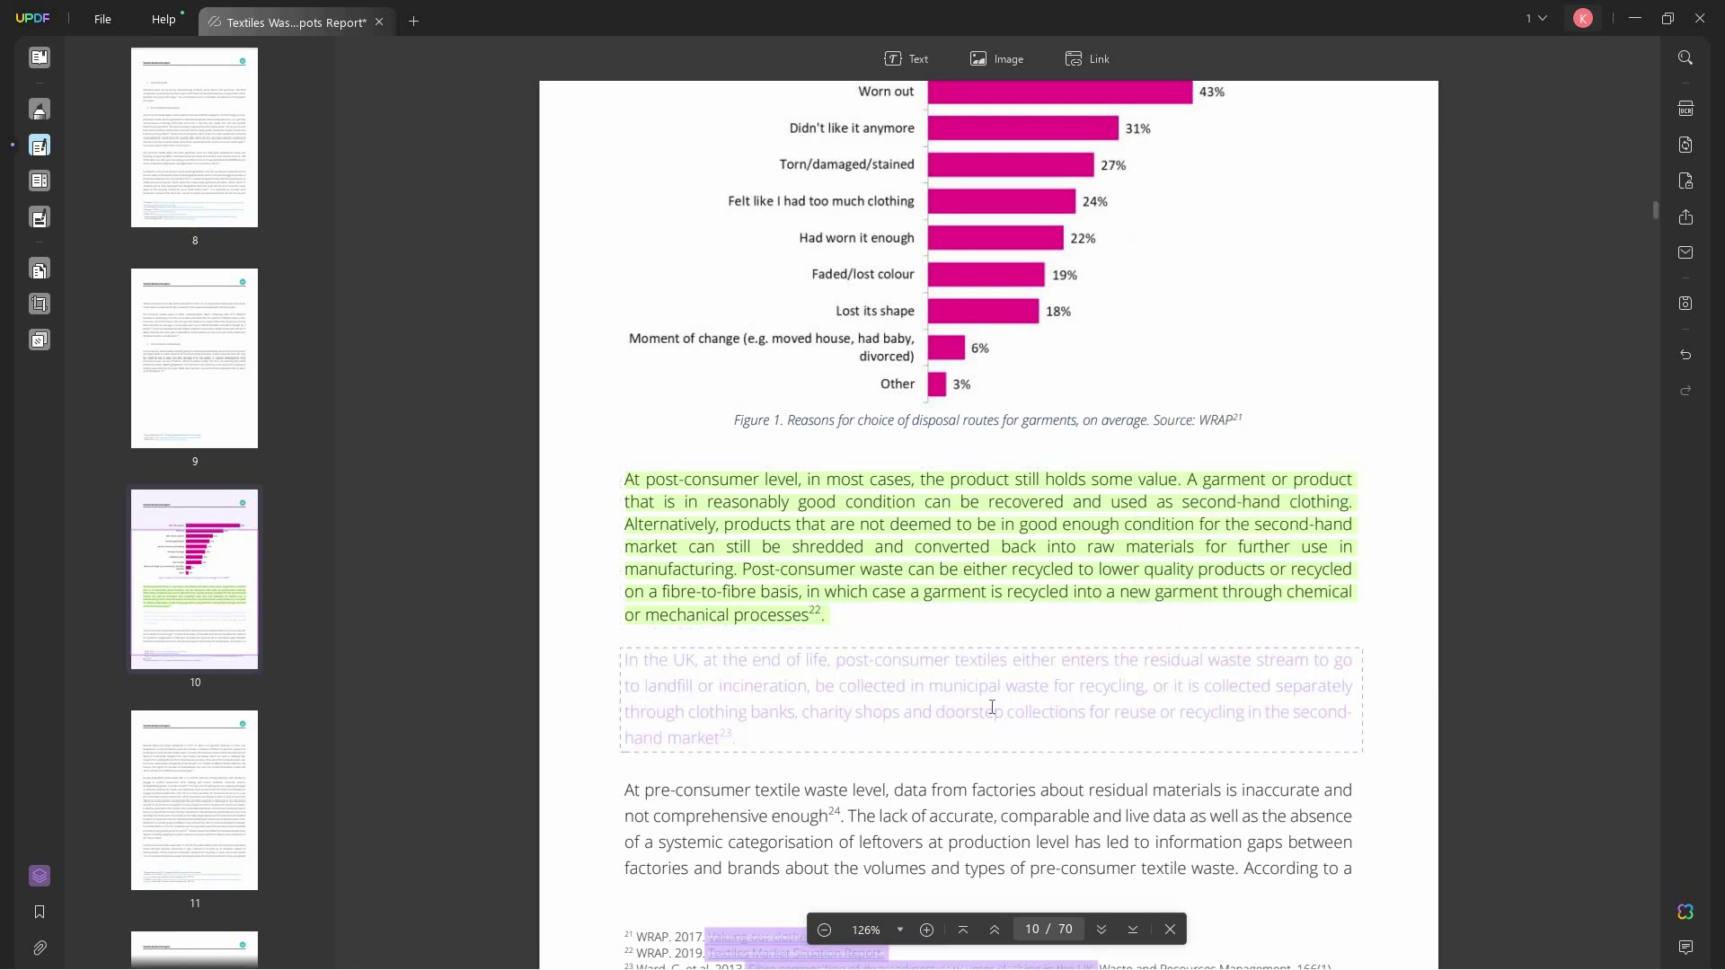
- Change the 'In the UK' paragraph back to dark text and make it italic
{"action": "scroll", "coordinate": [991, 701], "scroll_direction": "down", "scroll_amount": 2}
{"action": "scroll", "coordinate": [1034, 563], "scroll_direction": "up", "scroll_amount": 1}
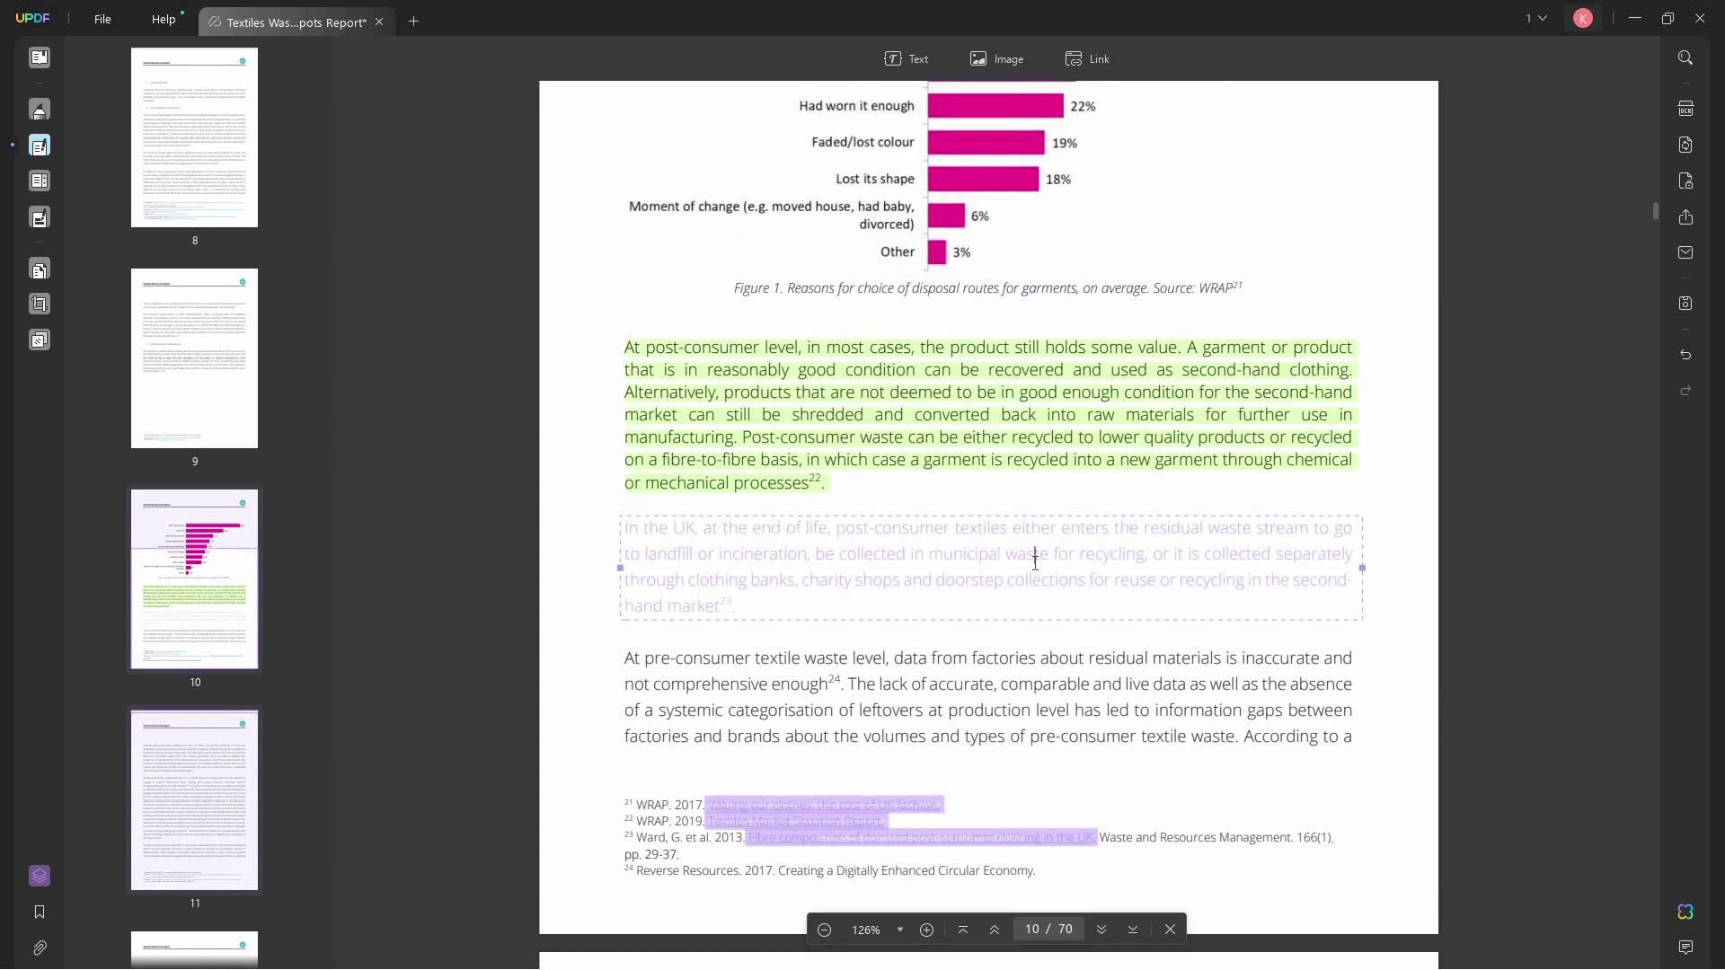
{"action": "left_click", "coordinate": [1035, 561]}
{"action": "left_click_drag", "start_coordinate": [734, 612], "coordinate": [627, 528]}
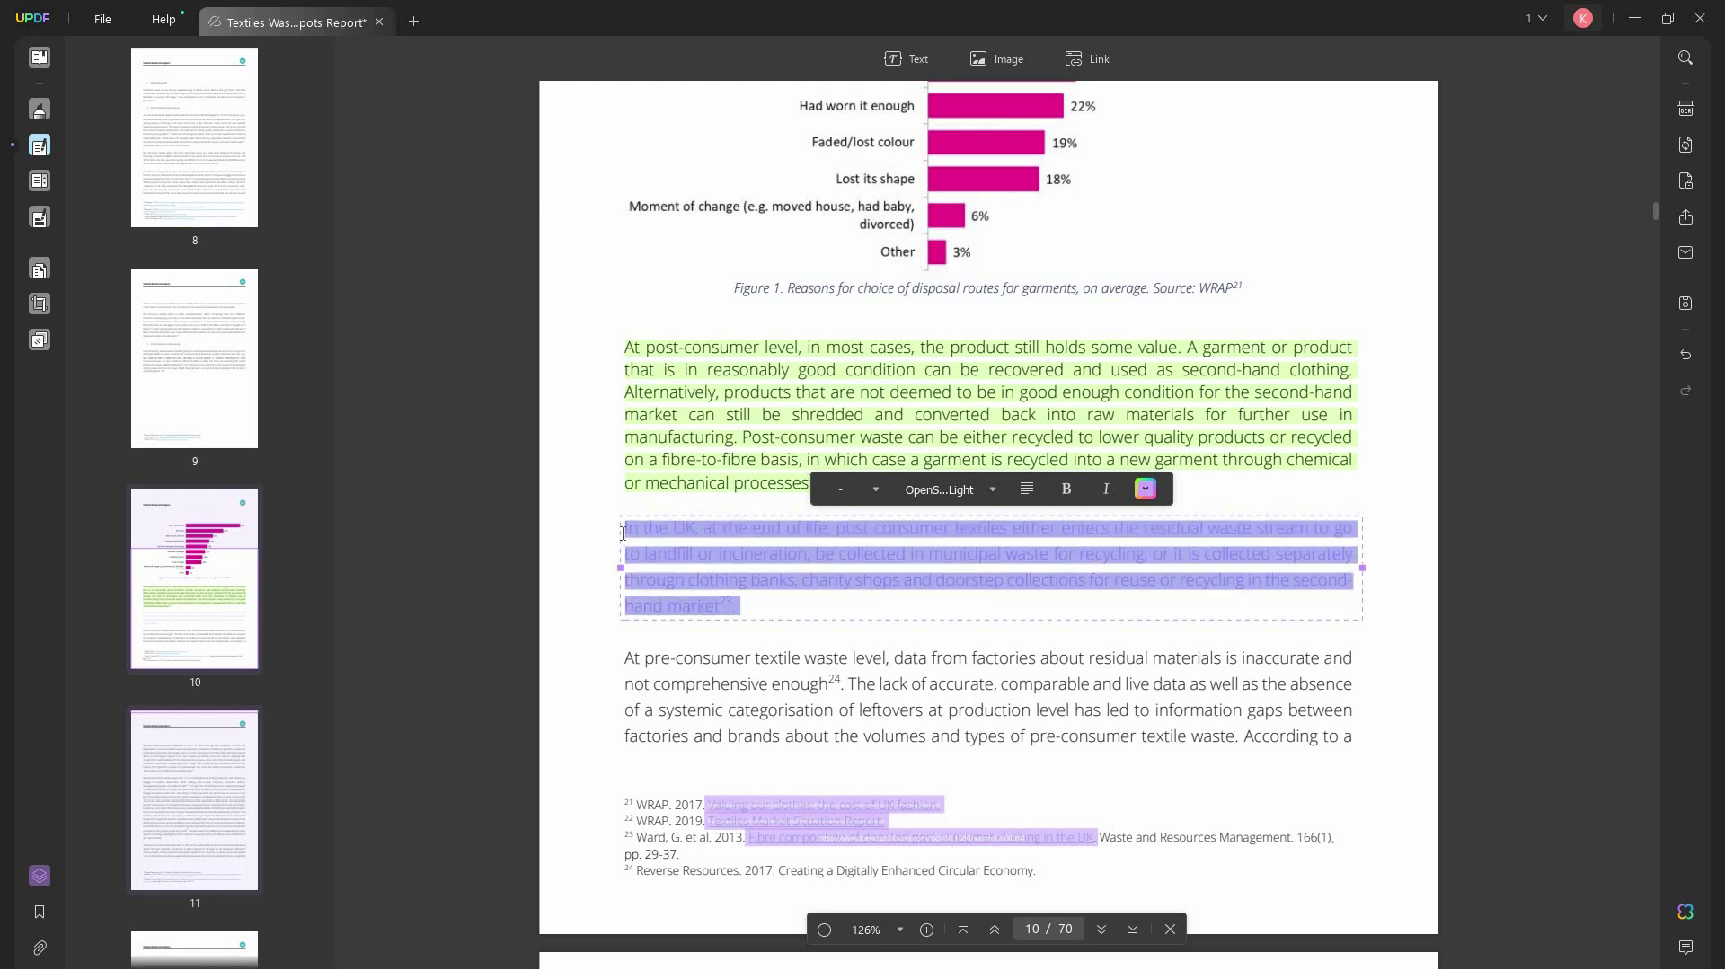
{"action": "left_click", "coordinate": [1143, 494]}
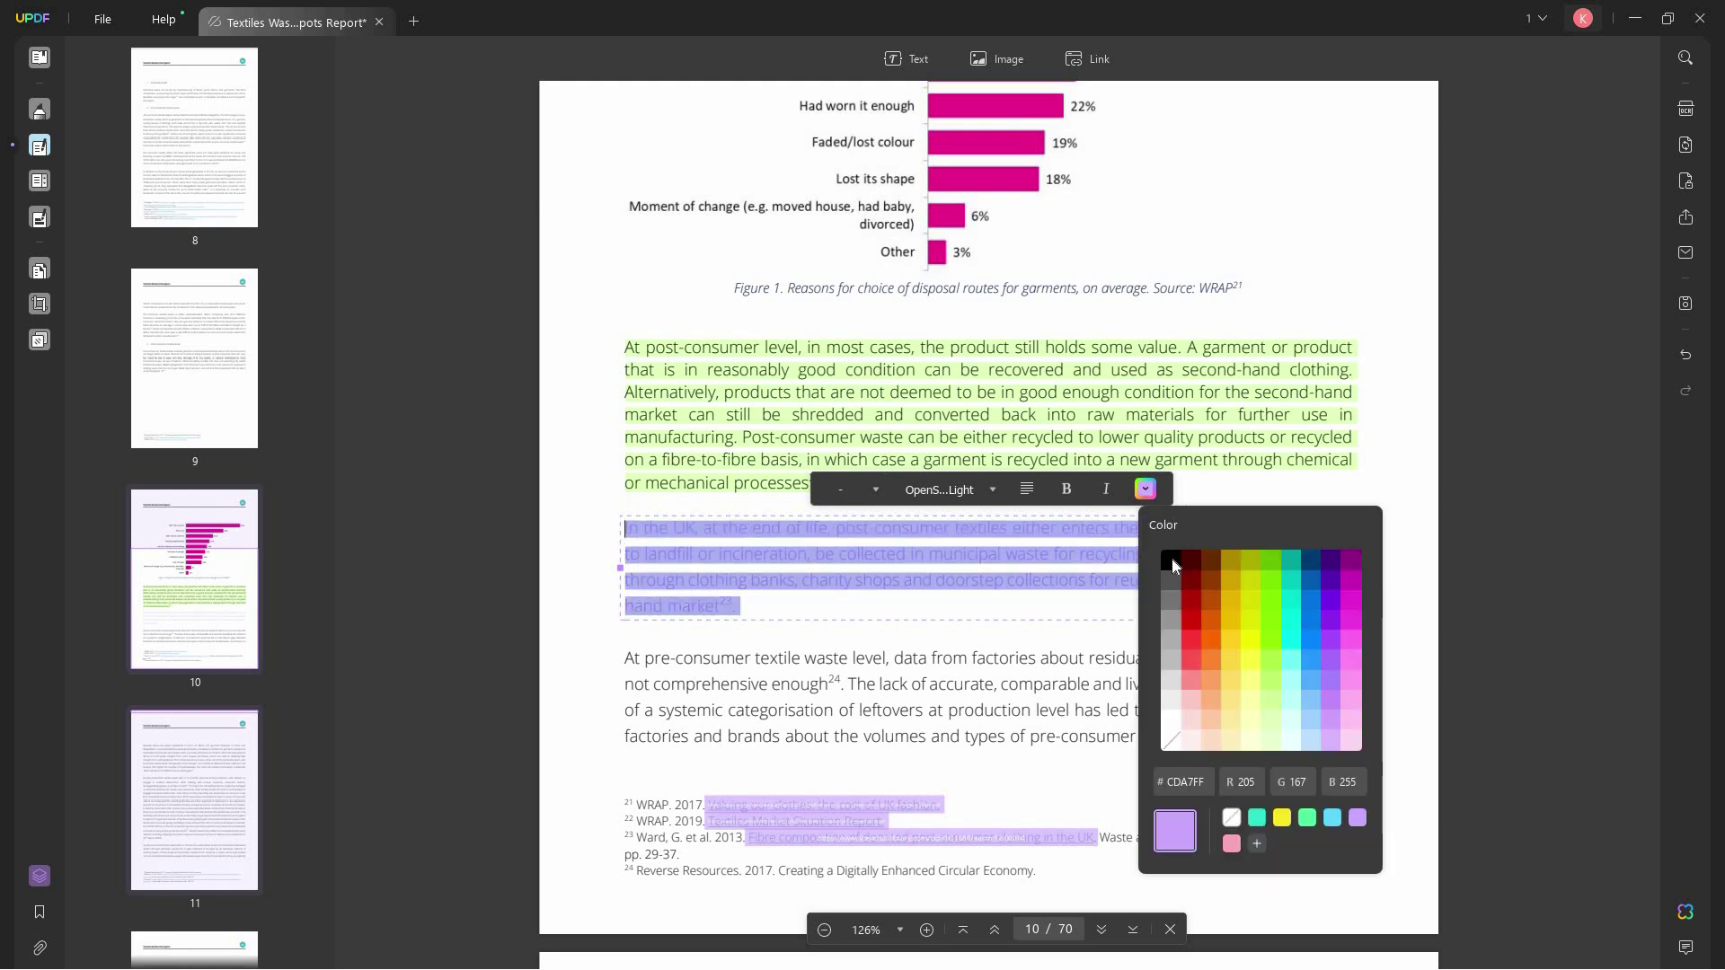
{"action": "left_click", "coordinate": [1171, 561]}
{"action": "left_click", "coordinate": [1108, 490]}
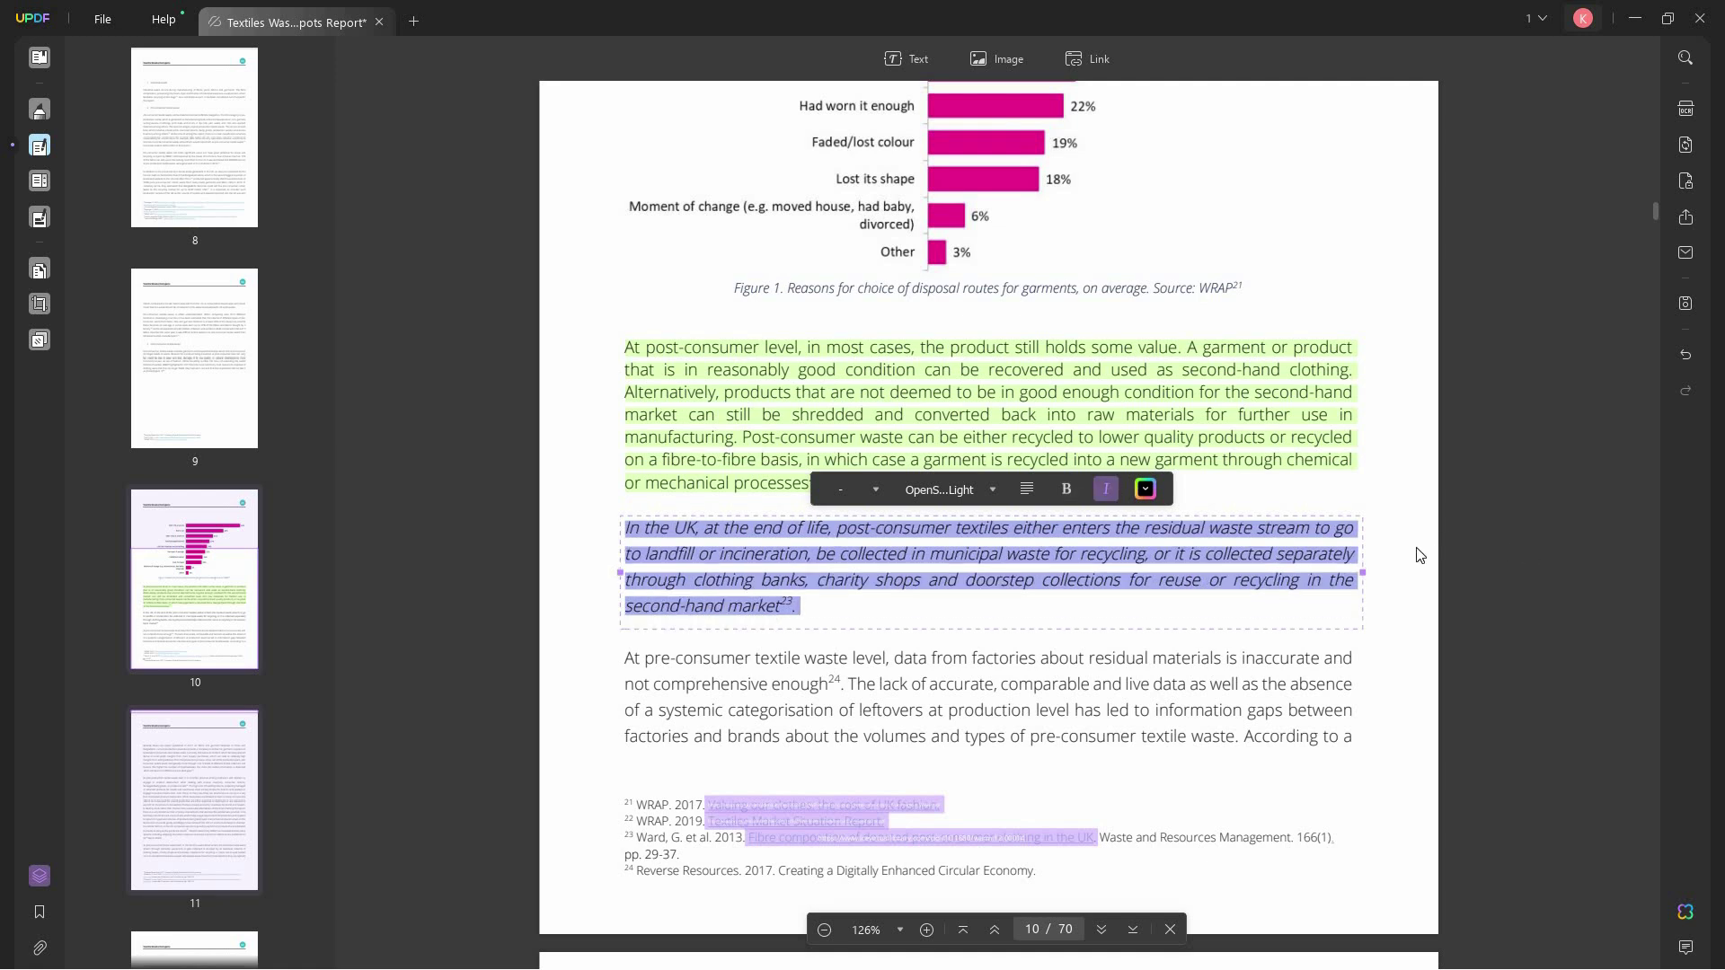
{"action": "left_click", "coordinate": [1486, 573]}
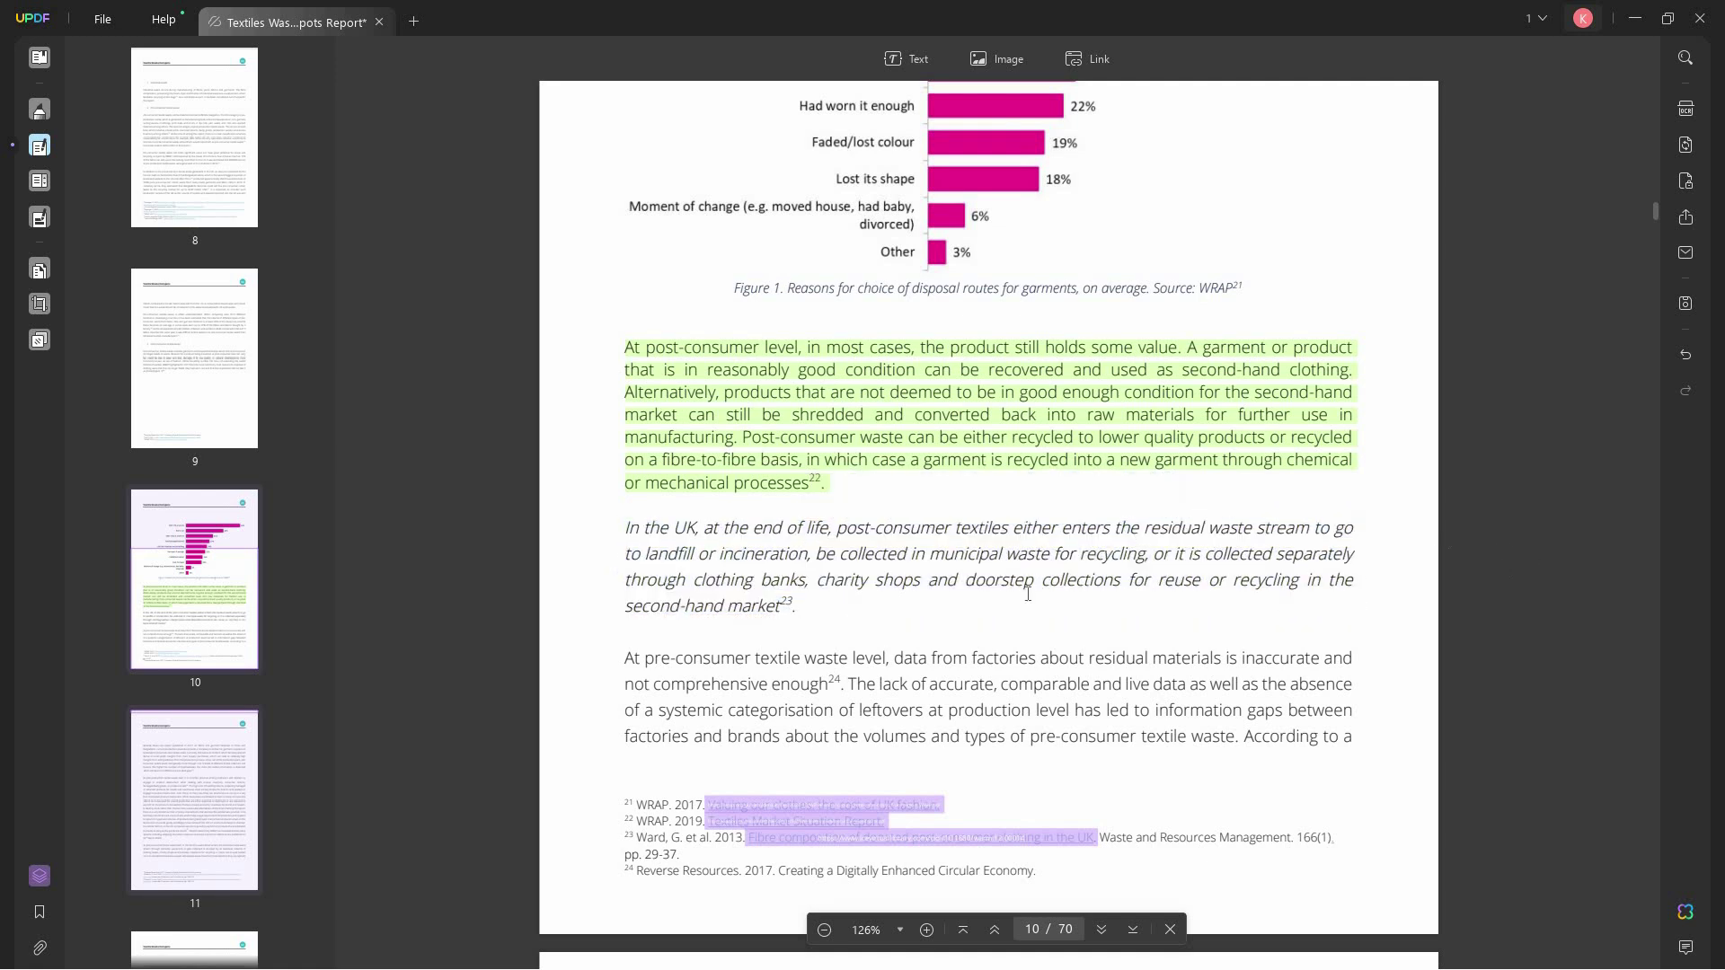
{"action": "left_click", "coordinate": [974, 581]}
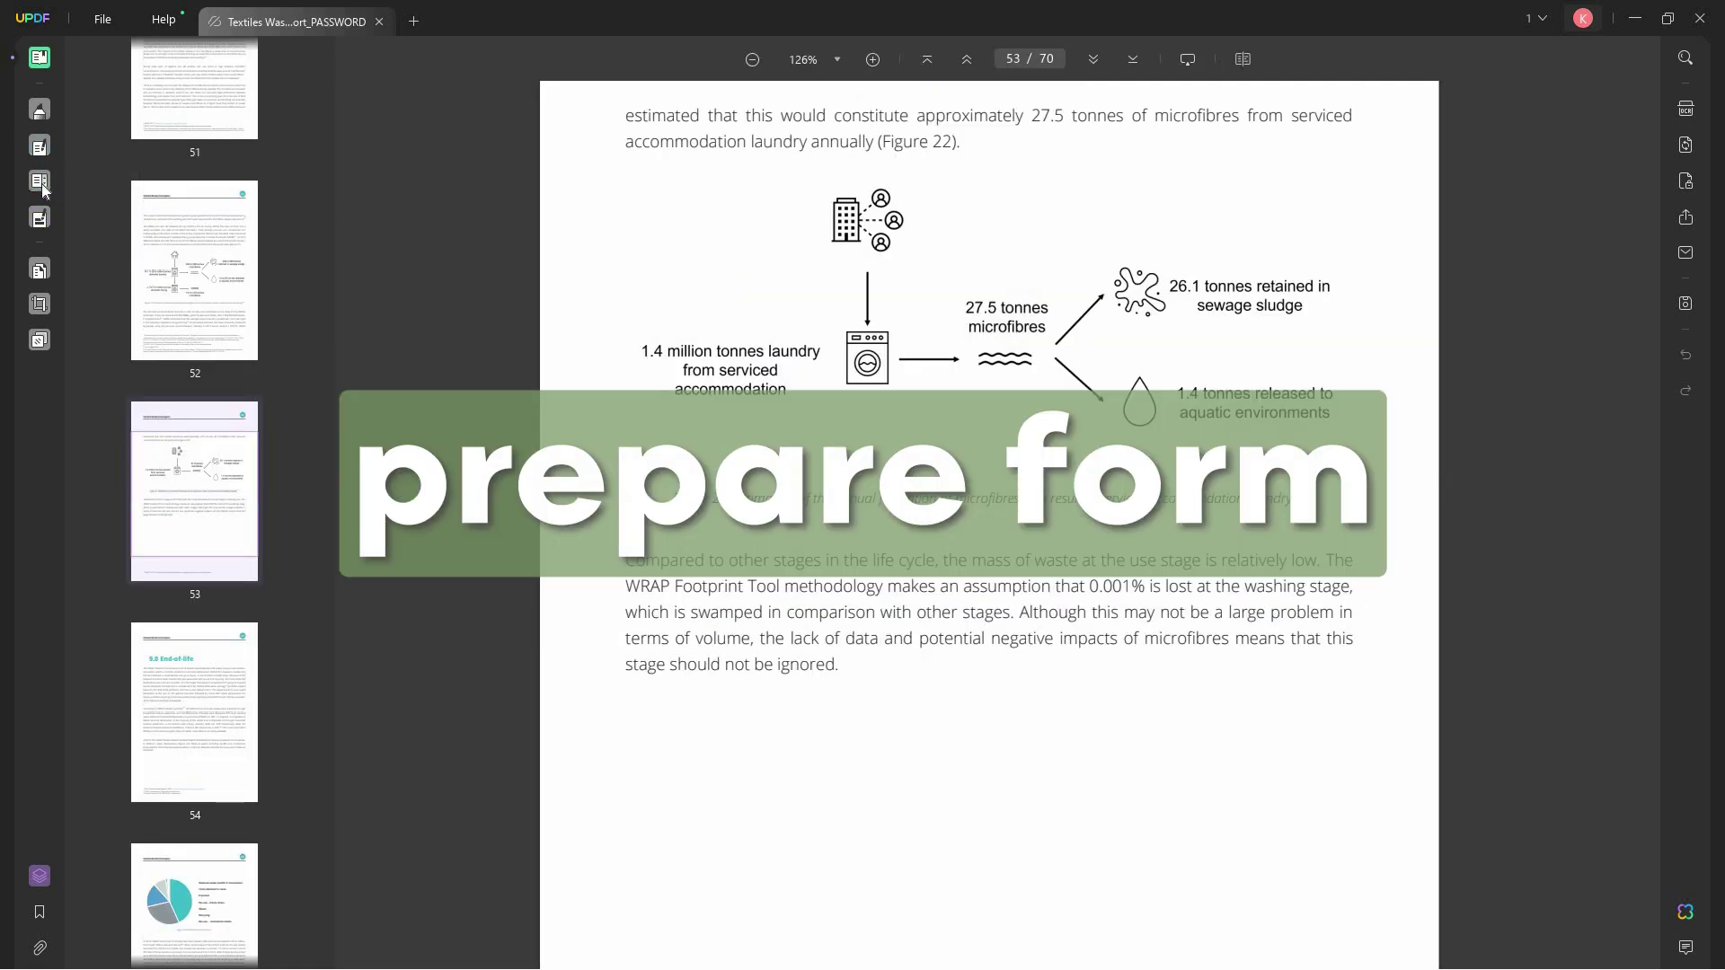
- Place a Signature1 signature field on the page 53 figure, then undo it
{"action": "left_click", "coordinate": [43, 180]}
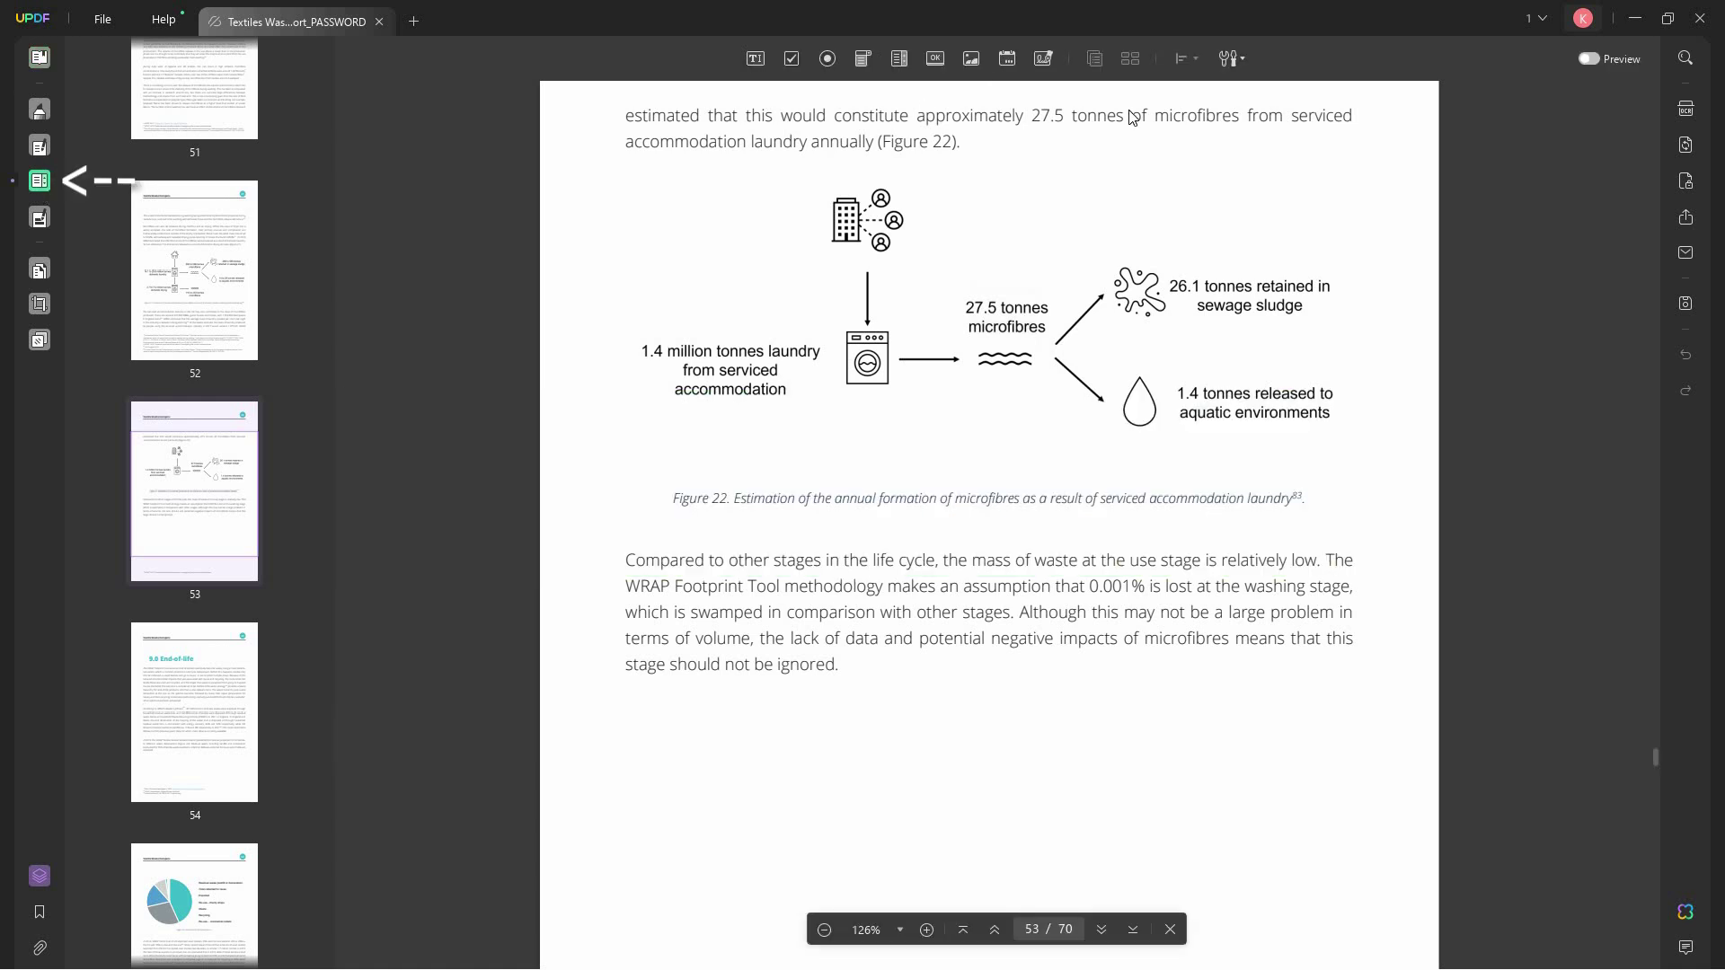
{"action": "left_click", "coordinate": [1043, 59]}
{"action": "left_click_drag", "start_coordinate": [942, 202], "coordinate": [1117, 281]}
{"action": "left_click_drag", "start_coordinate": [1026, 253], "coordinate": [926, 482]}
{"action": "double_click", "coordinate": [925, 482]}
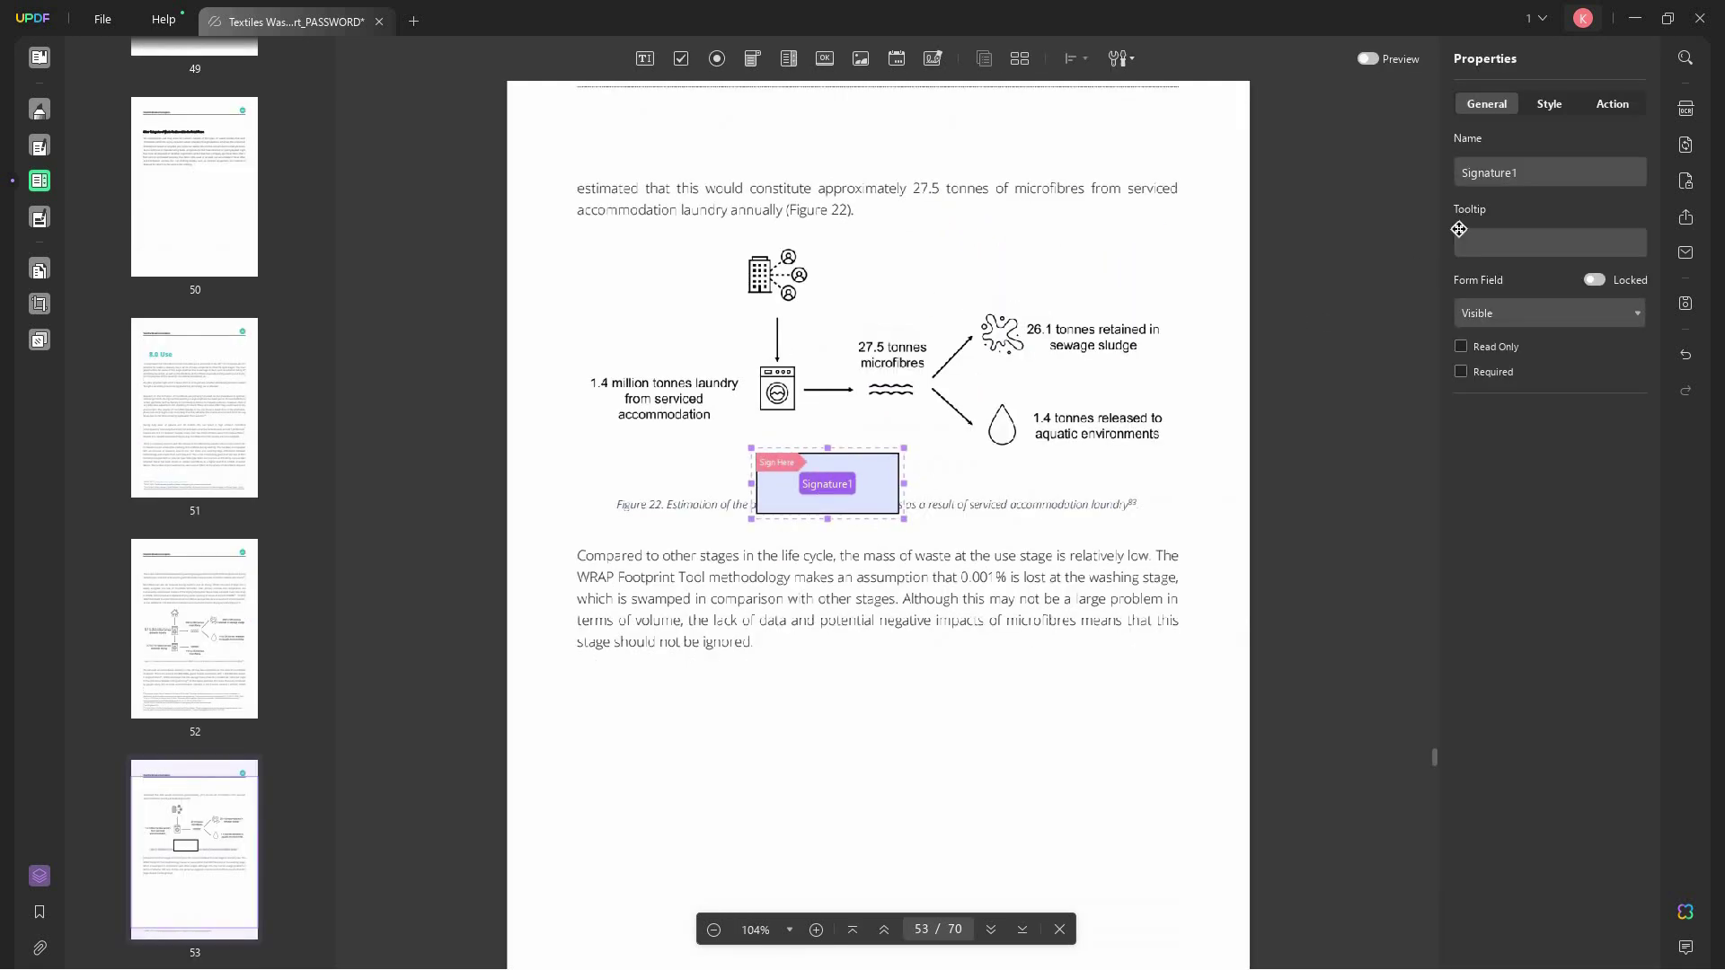
{"action": "left_click", "coordinate": [1489, 242]}
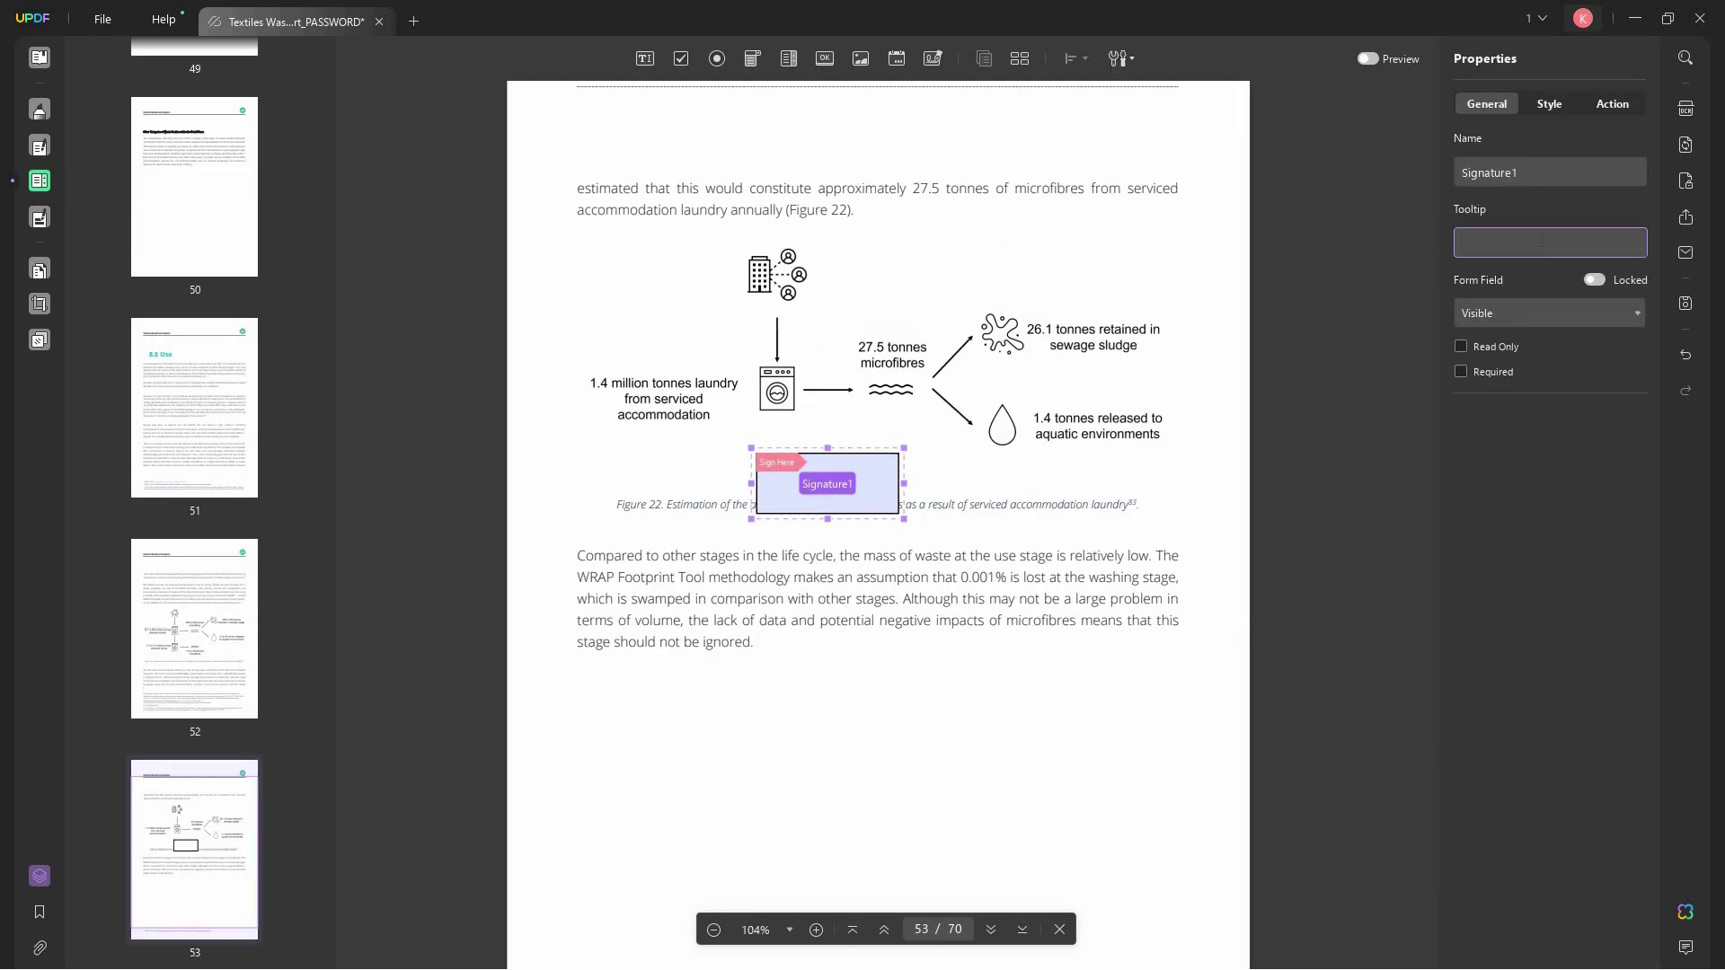
{"action": "left_click", "coordinate": [1204, 530]}
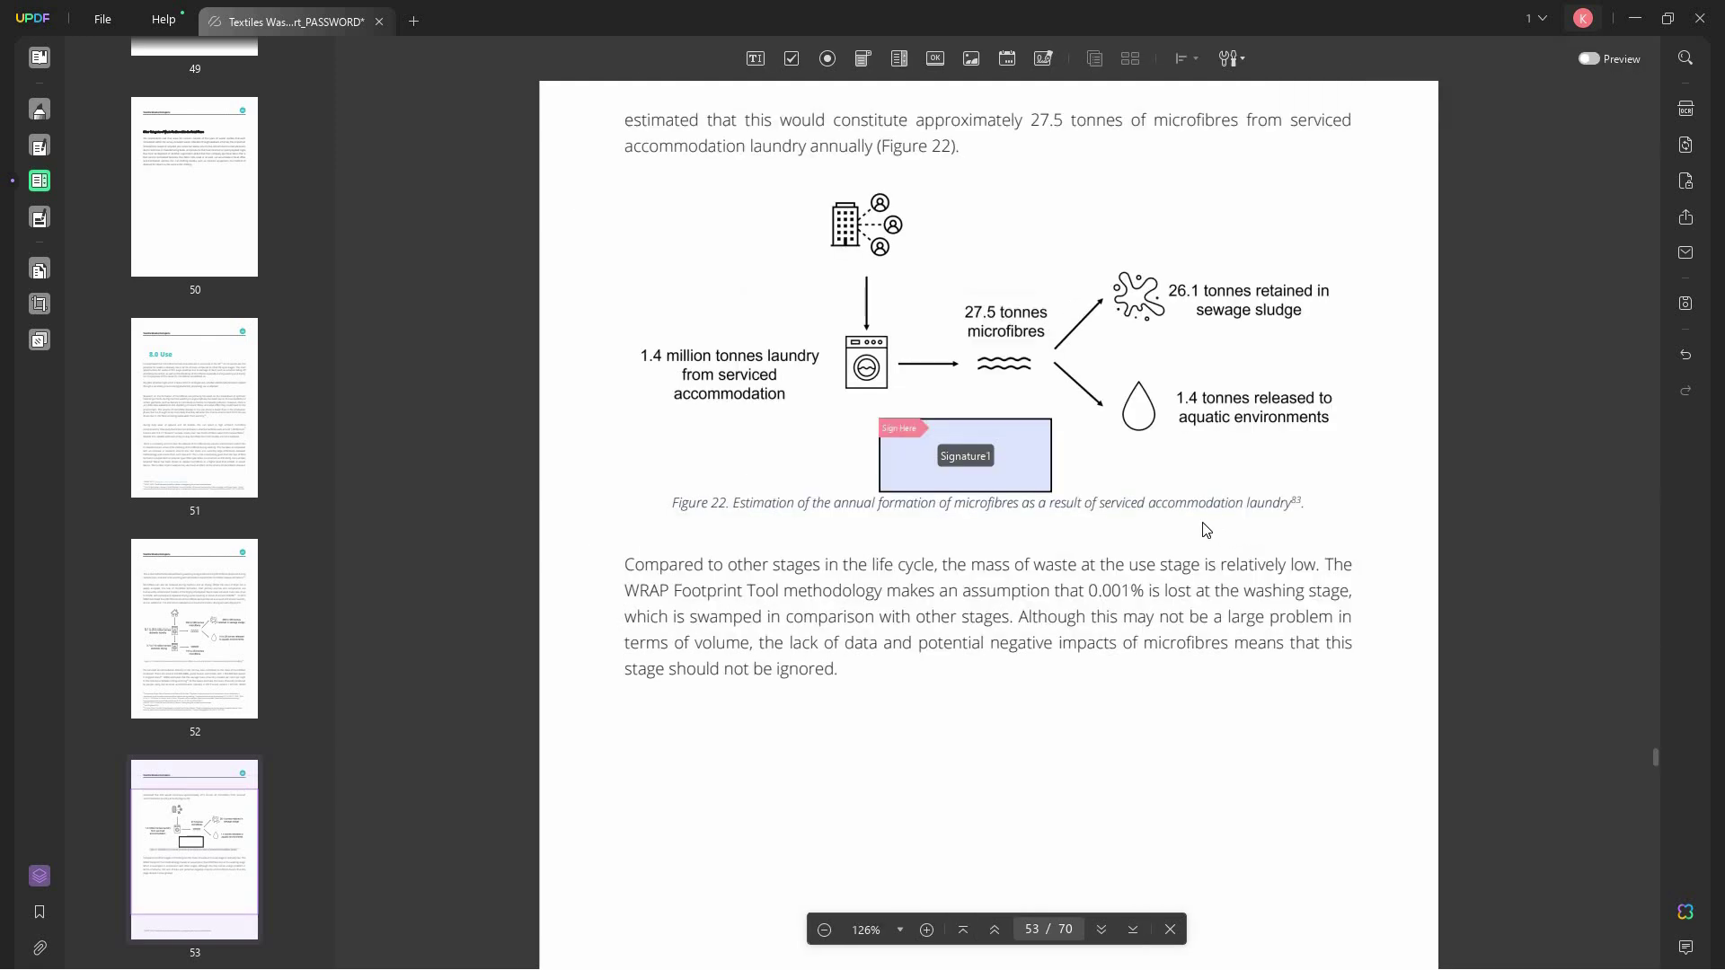
{"action": "key", "text": "ctrl+z"}
{"action": "key", "text": "ctrl+z"}
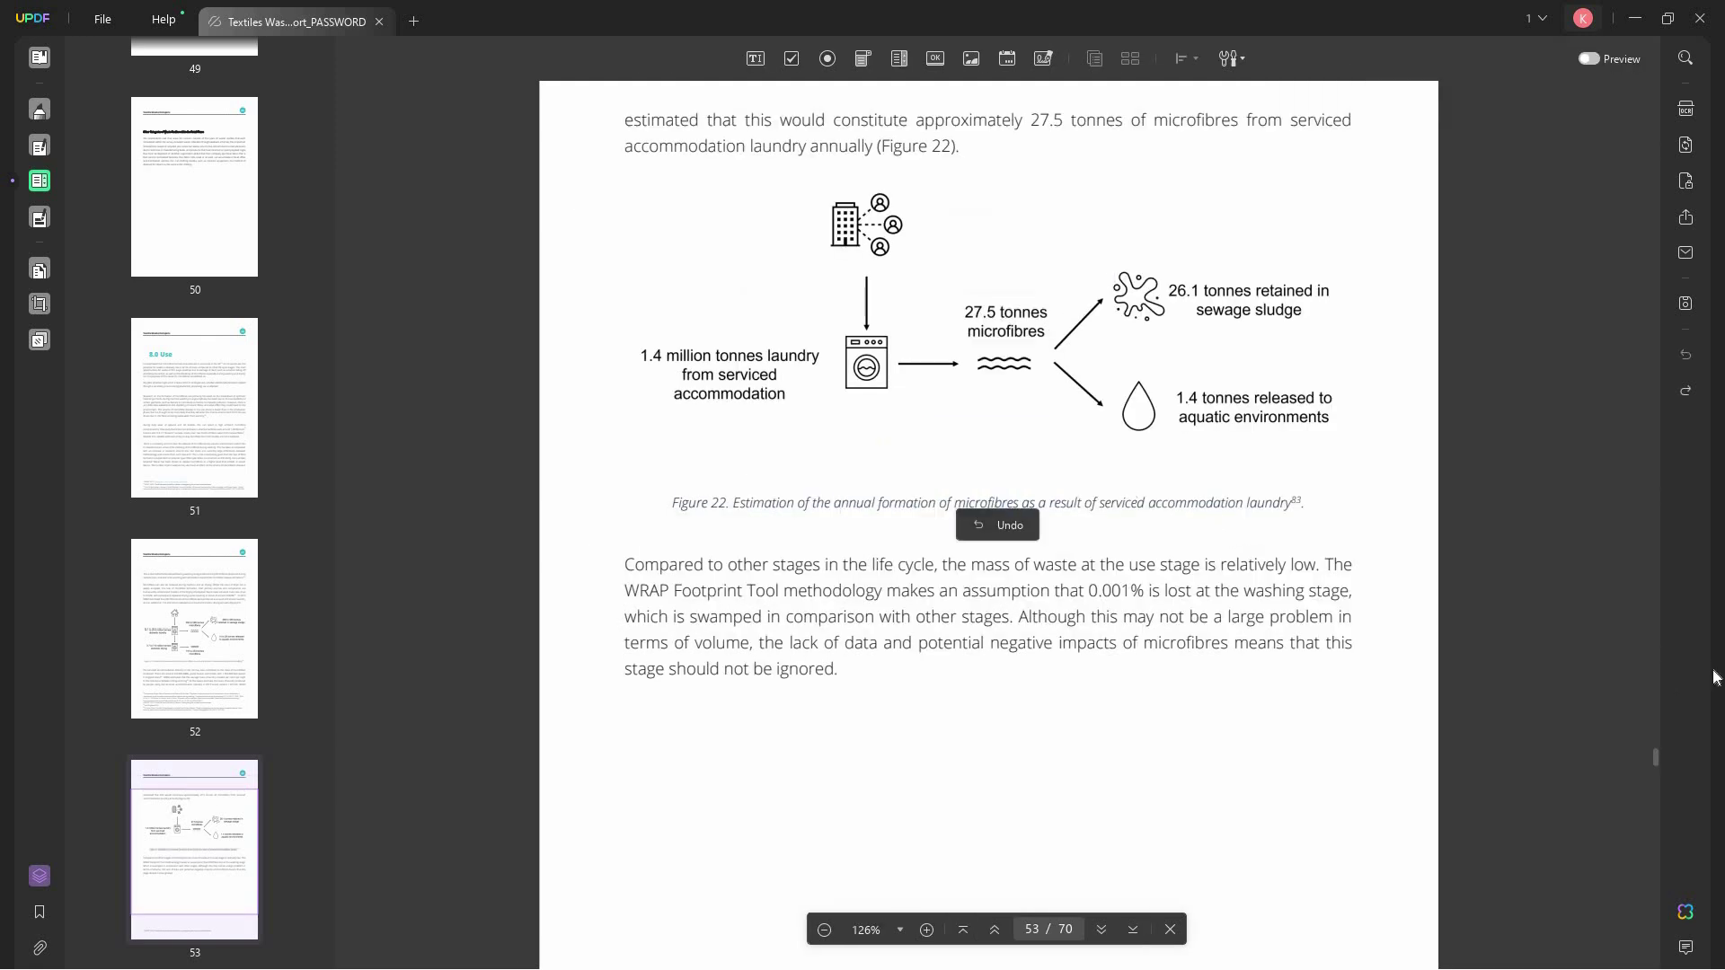
{"action": "key", "text": "ctrl+z"}
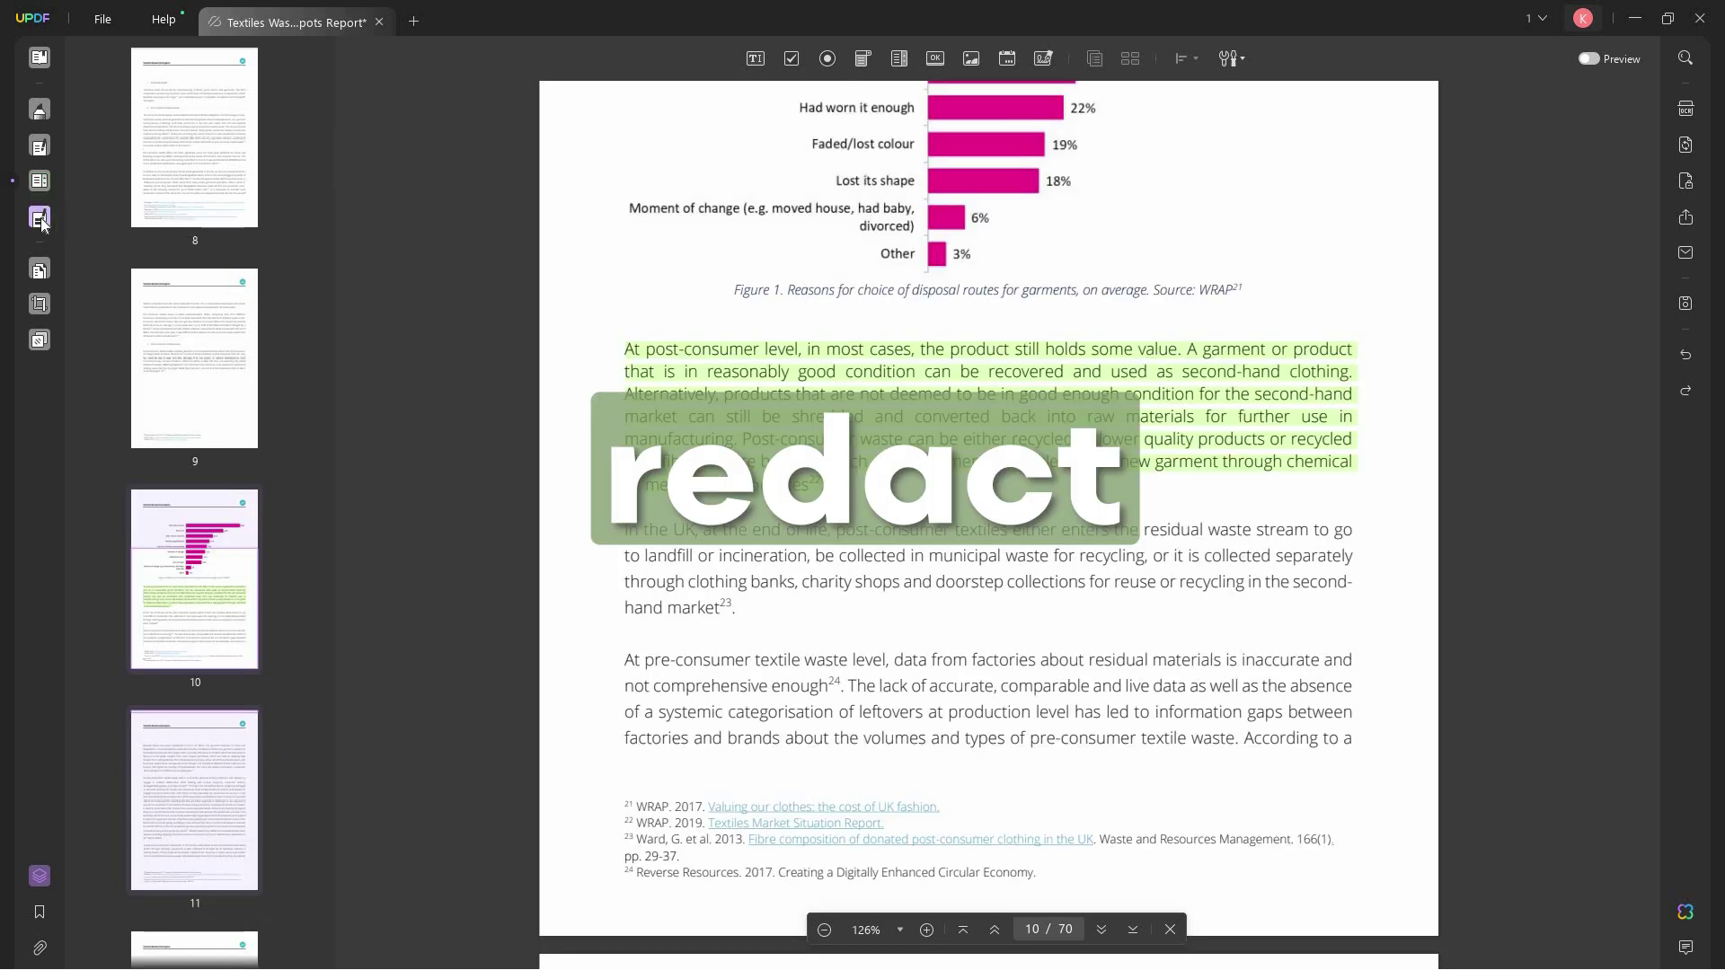
- Mark 'hand market' on page 10 for redaction, then delete that redaction mark
{"action": "left_click", "coordinate": [40, 217]}
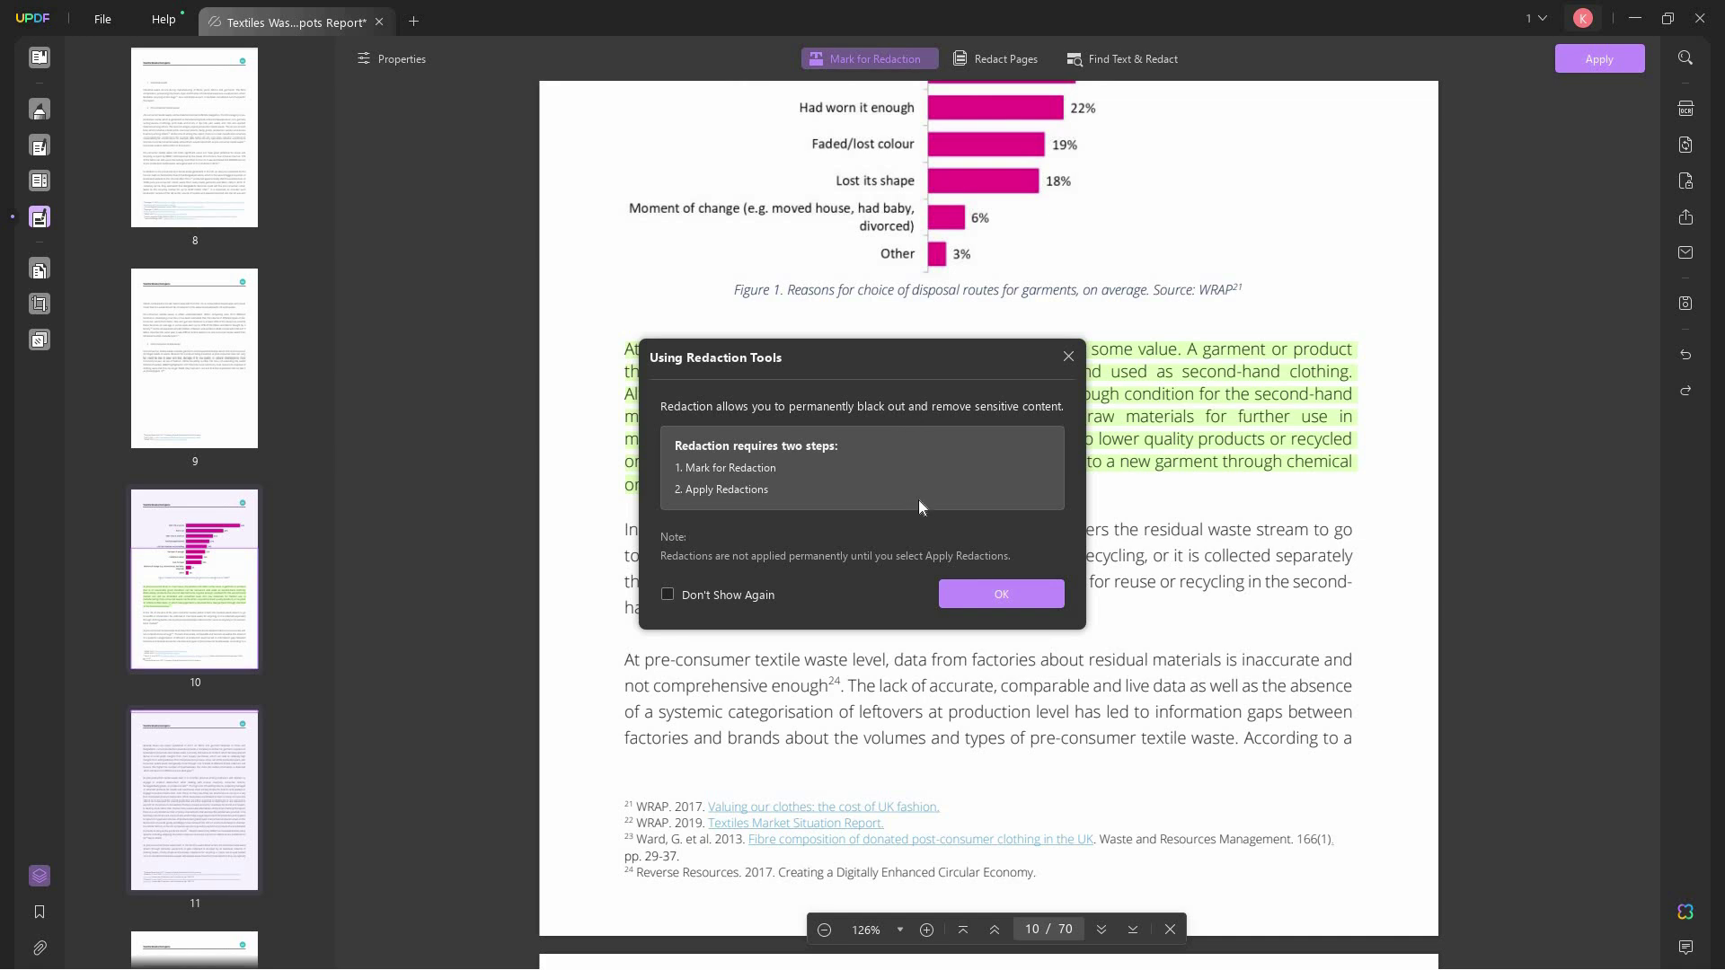
{"action": "left_click", "coordinate": [1001, 594]}
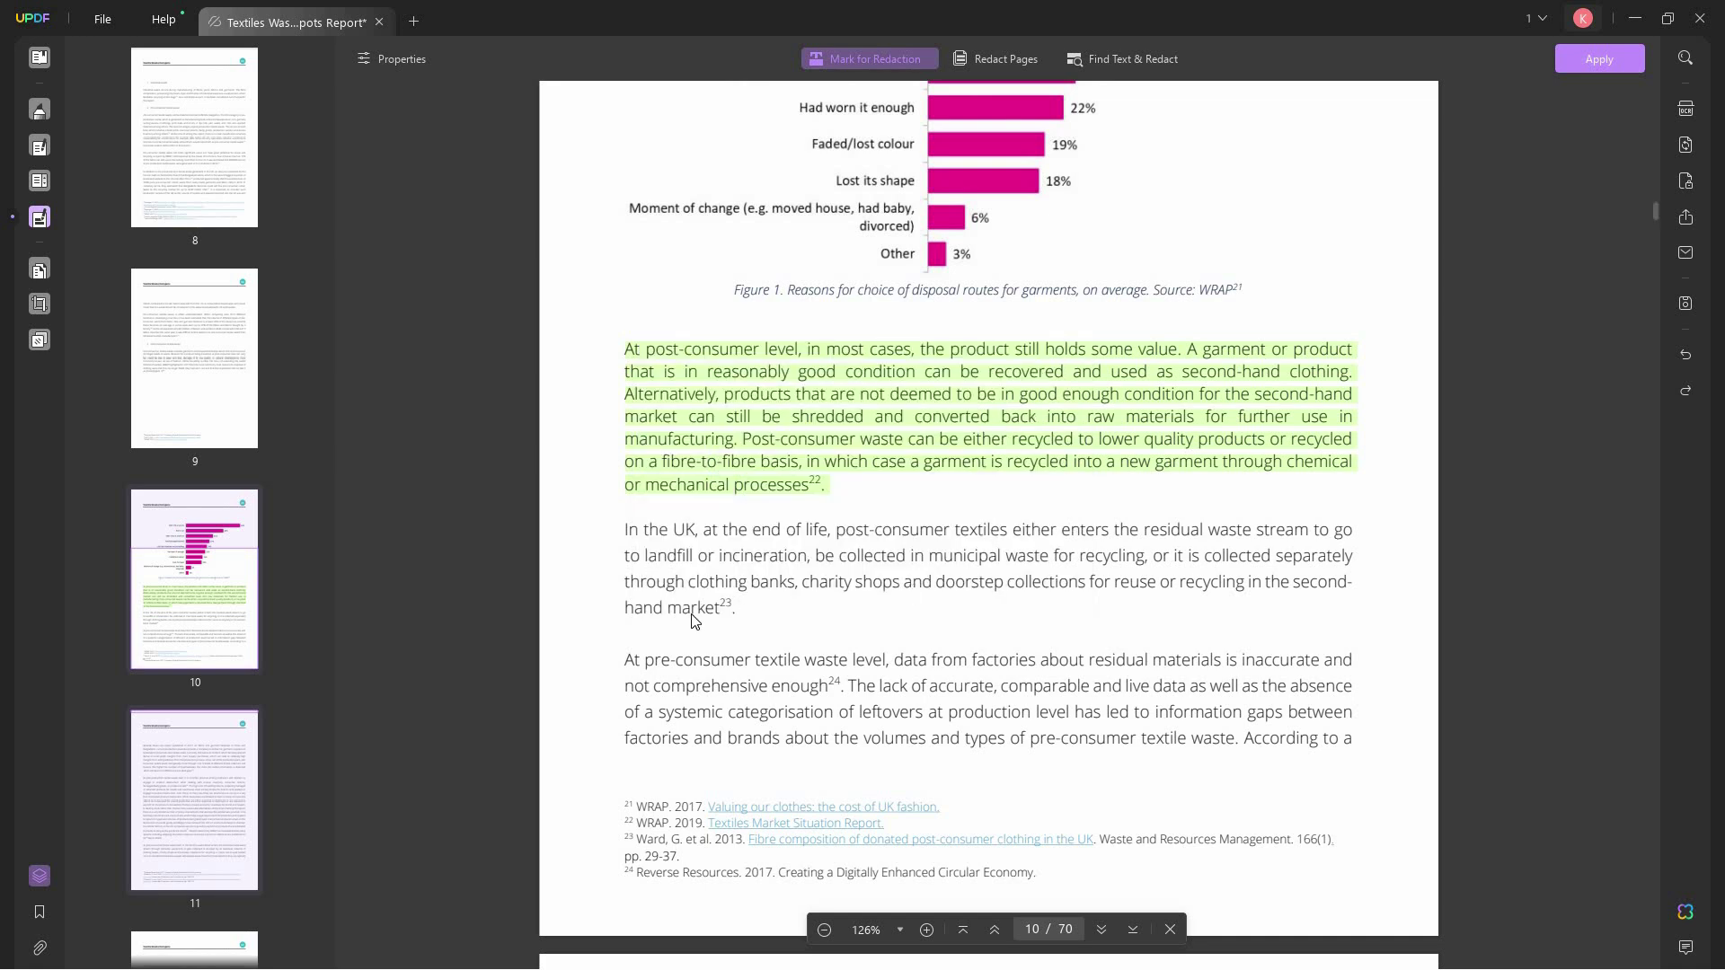
{"action": "left_click_drag", "start_coordinate": [688, 618], "coordinate": [609, 596]}
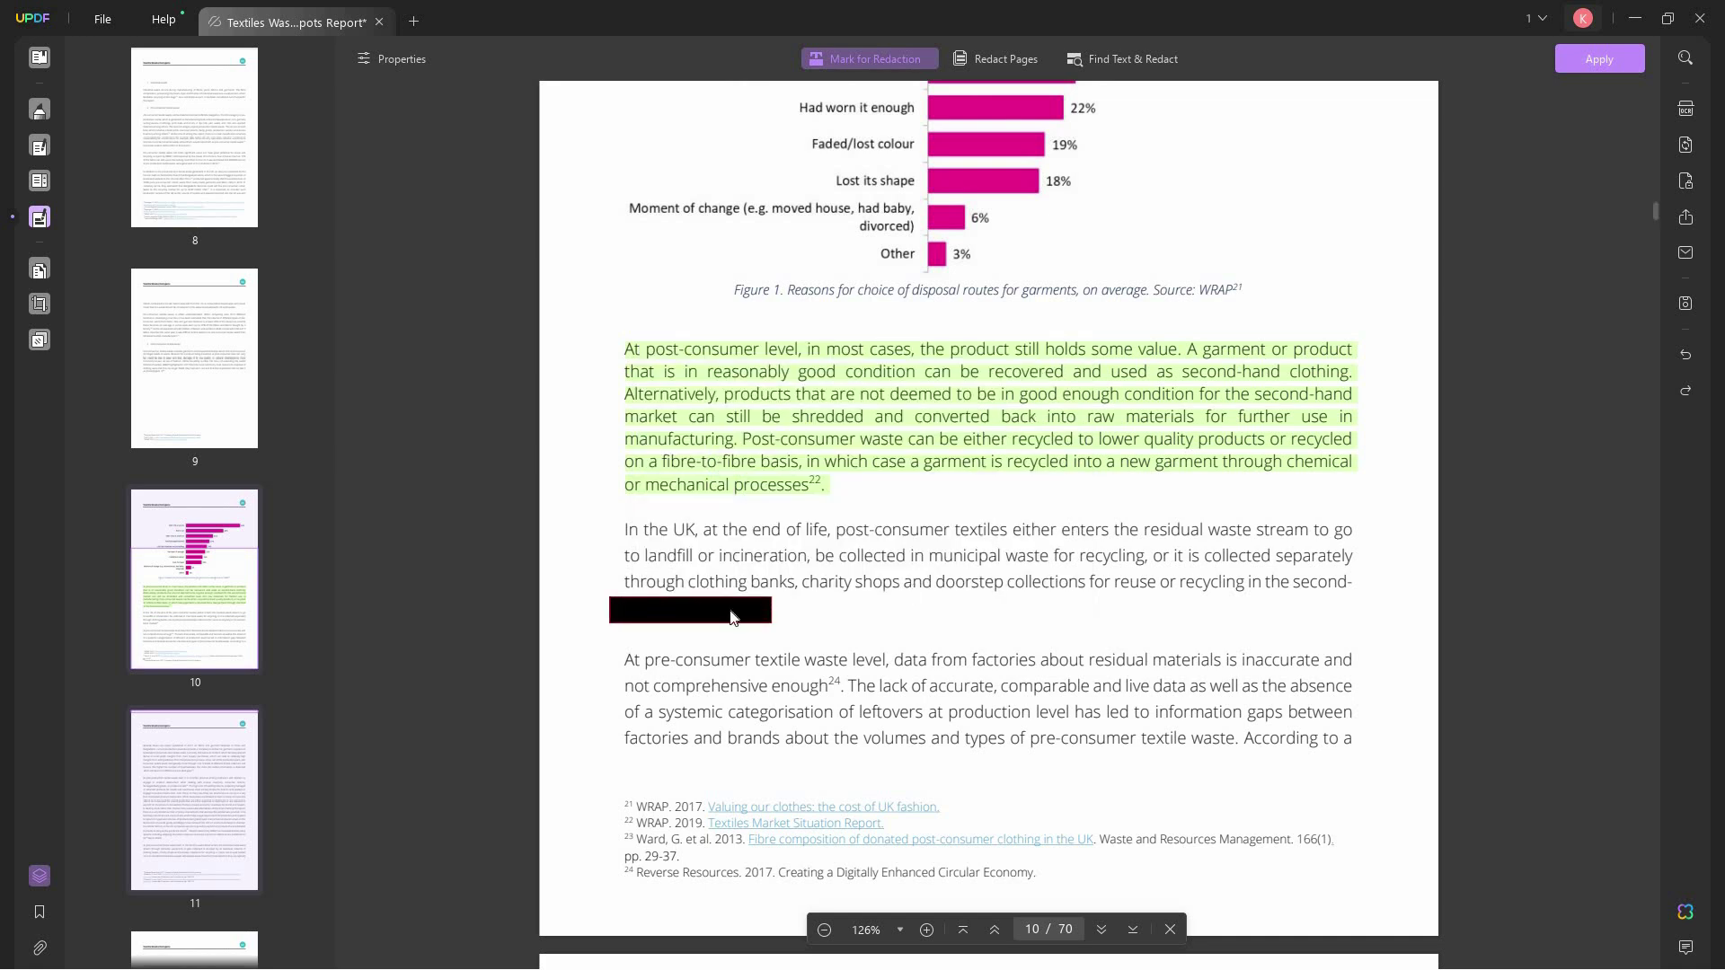
{"action": "left_click", "coordinate": [742, 616]}
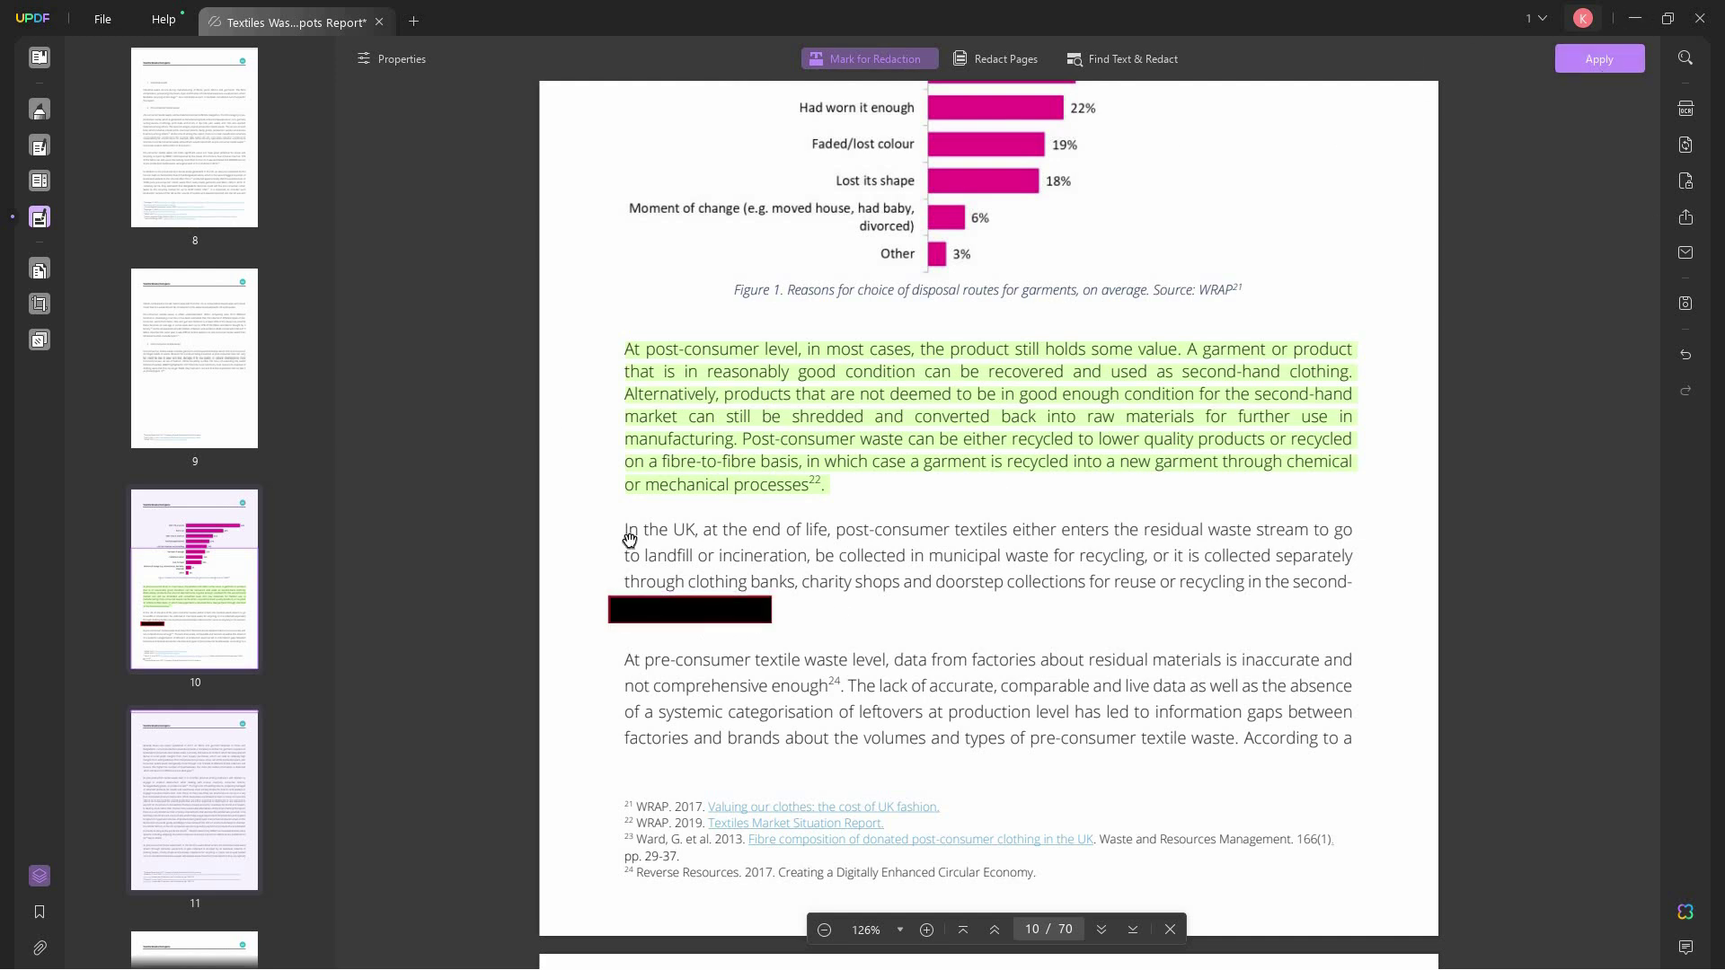
{"action": "left_click", "coordinate": [690, 610]}
{"action": "key", "text": "Delete"}
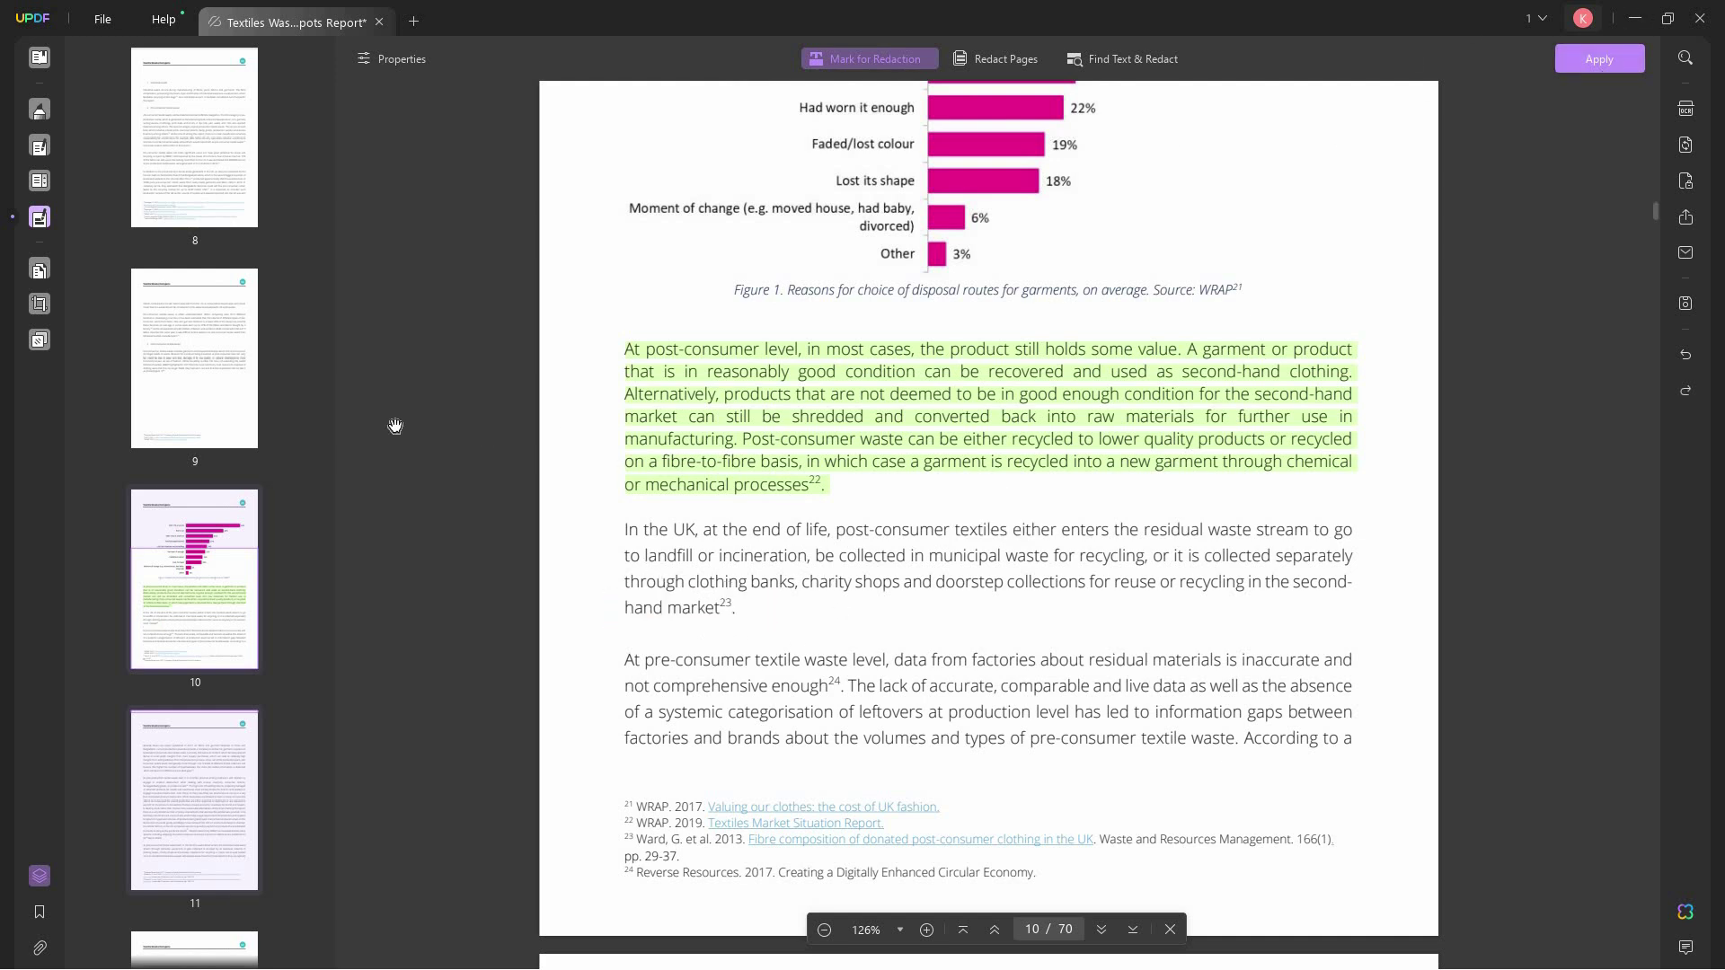
{"action": "left_click", "coordinate": [40, 271]}
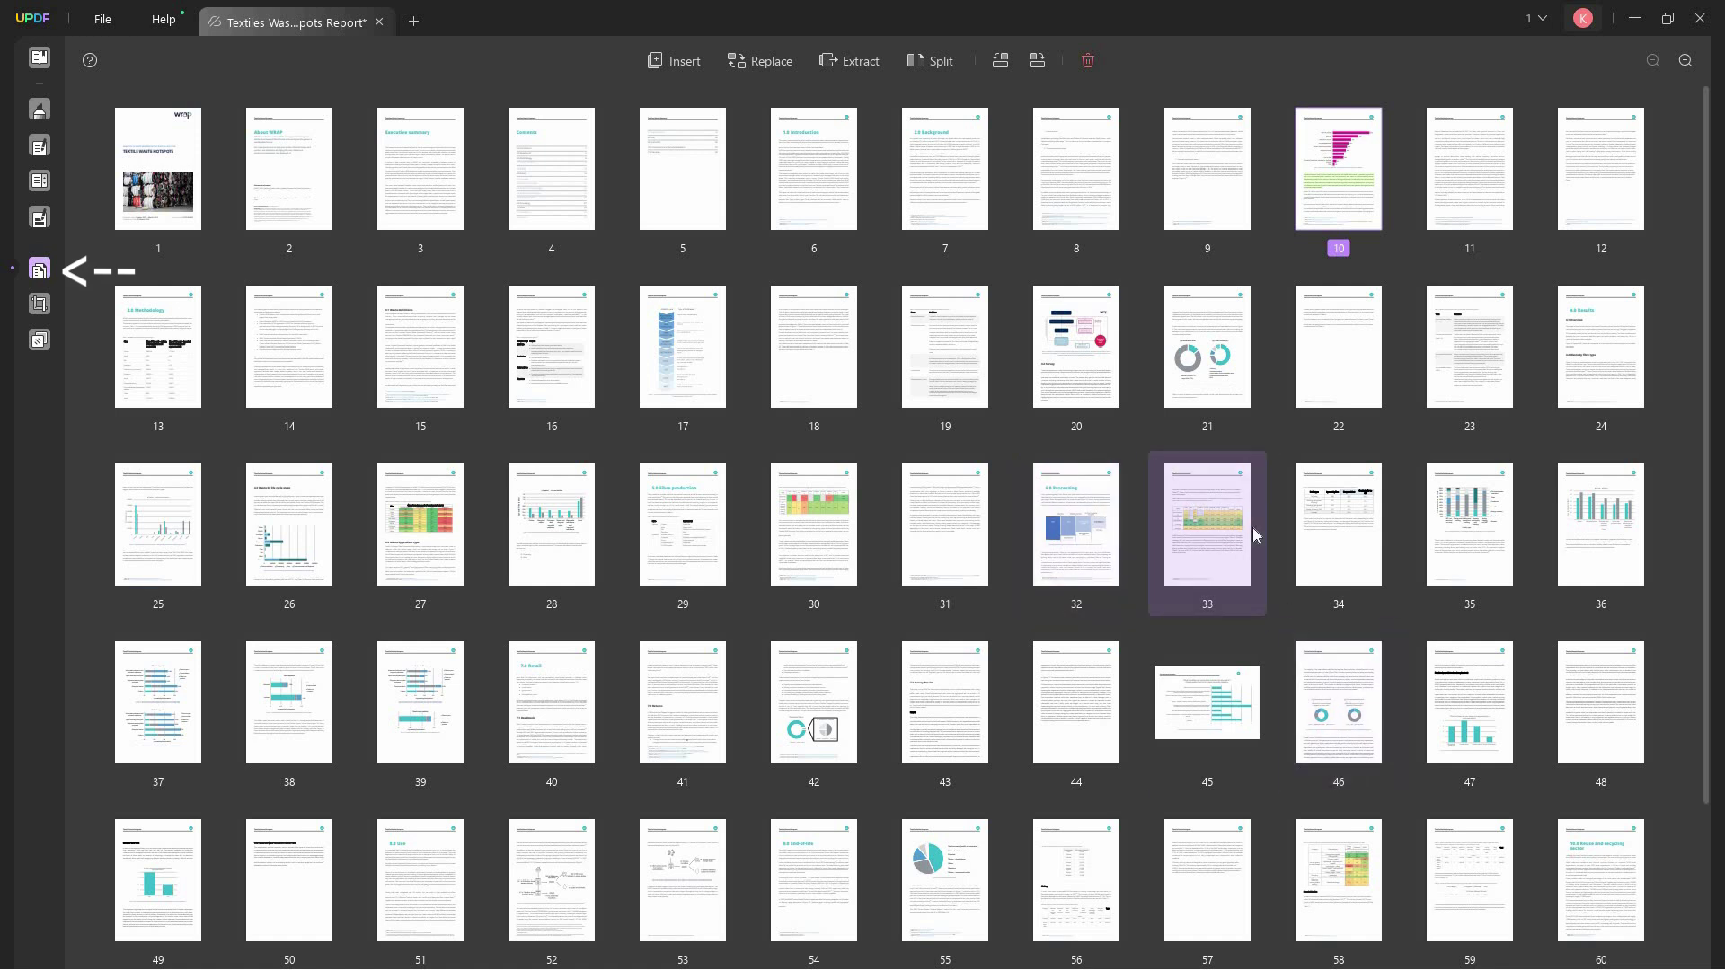
- Move page 20 after page 33 and the cover after page 30, undoing both moves
{"action": "left_click_drag", "start_coordinate": [1077, 359], "coordinate": [1263, 570]}
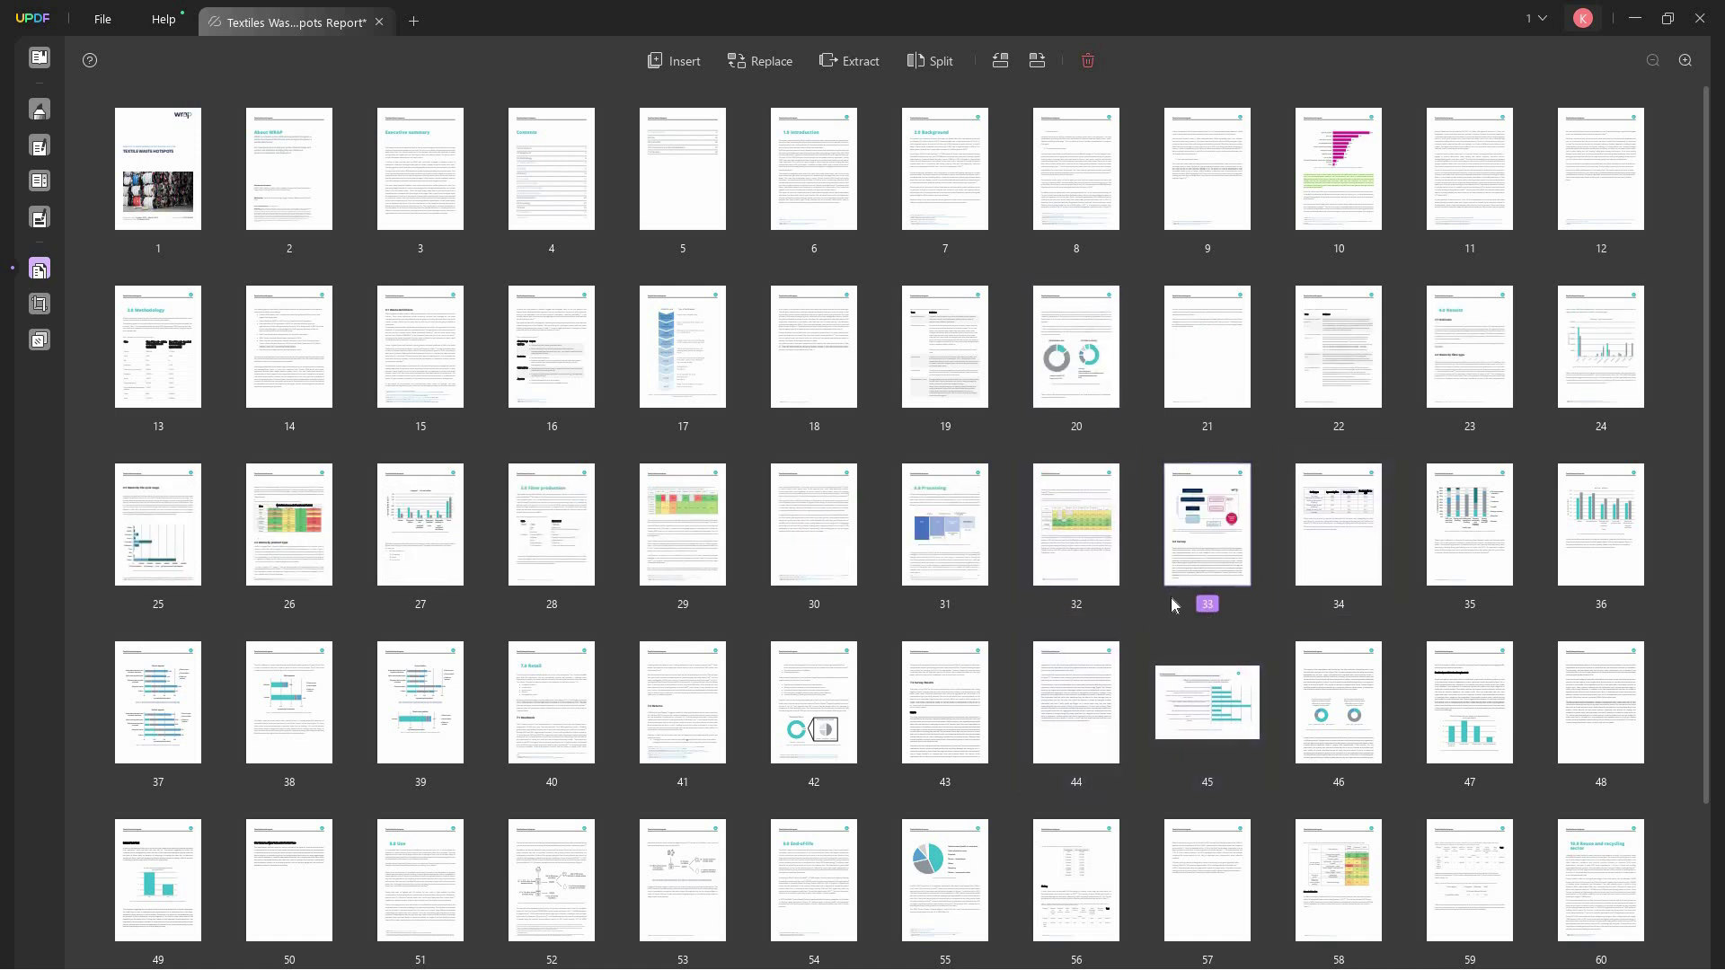
{"action": "key", "text": "ctrl+z"}
{"action": "left_click_drag", "start_coordinate": [166, 177], "coordinate": [889, 542]}
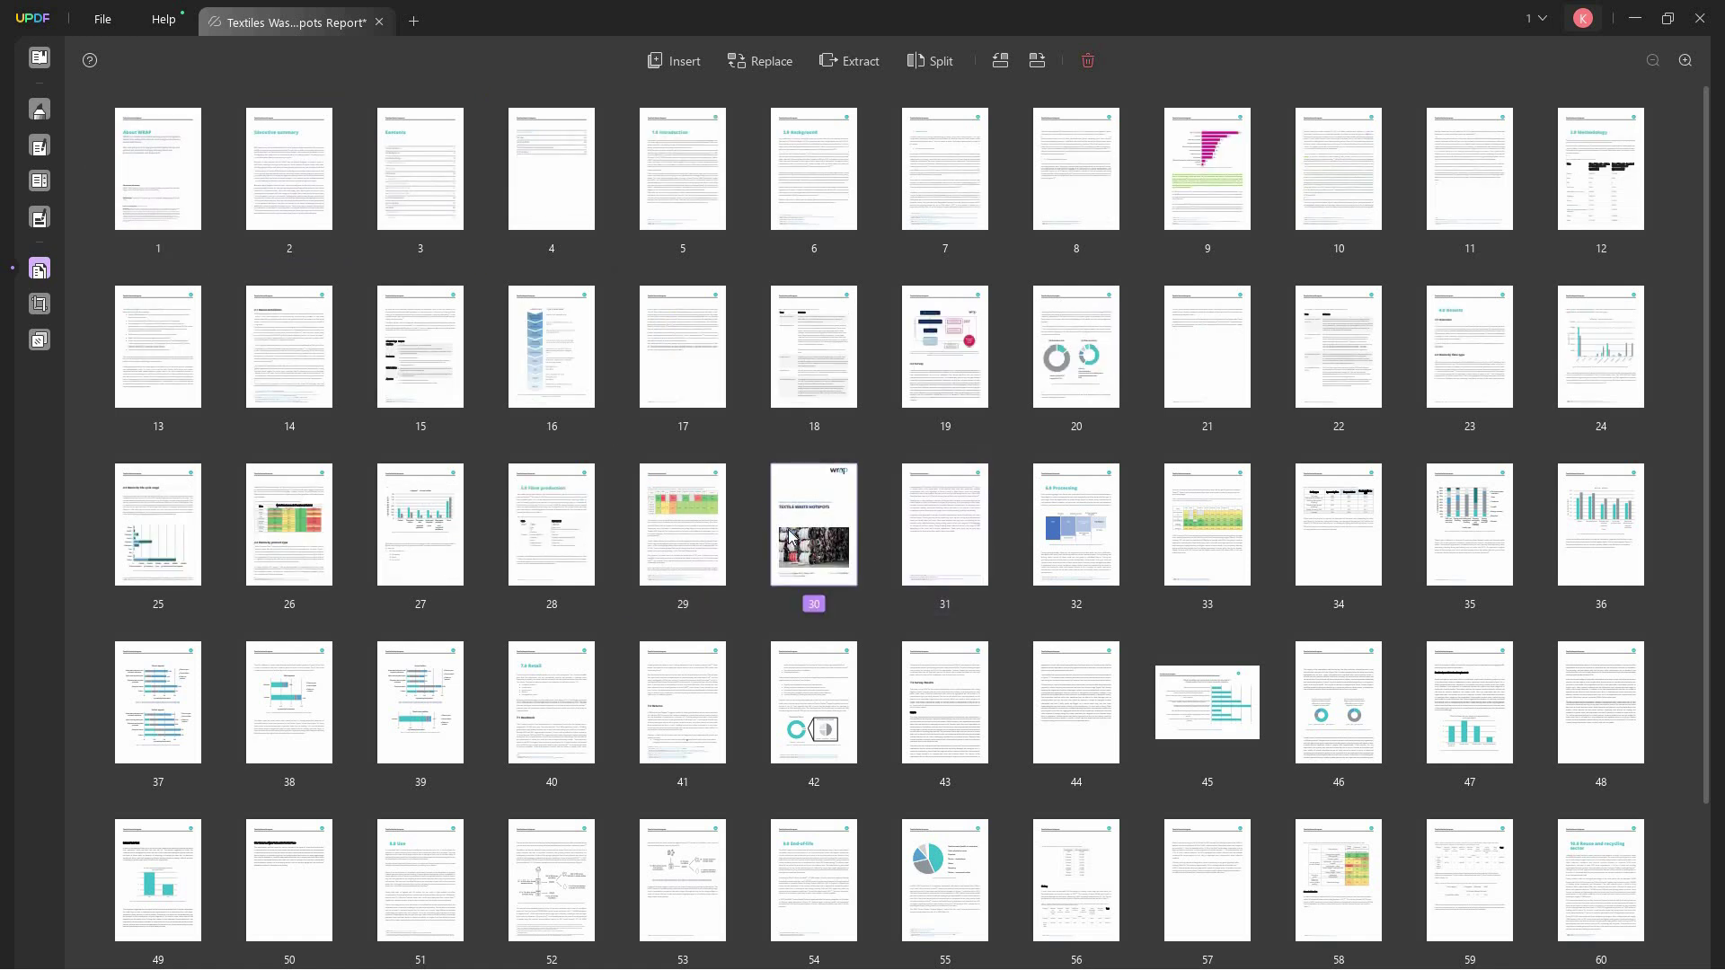
{"action": "key", "text": "ctrl+z"}
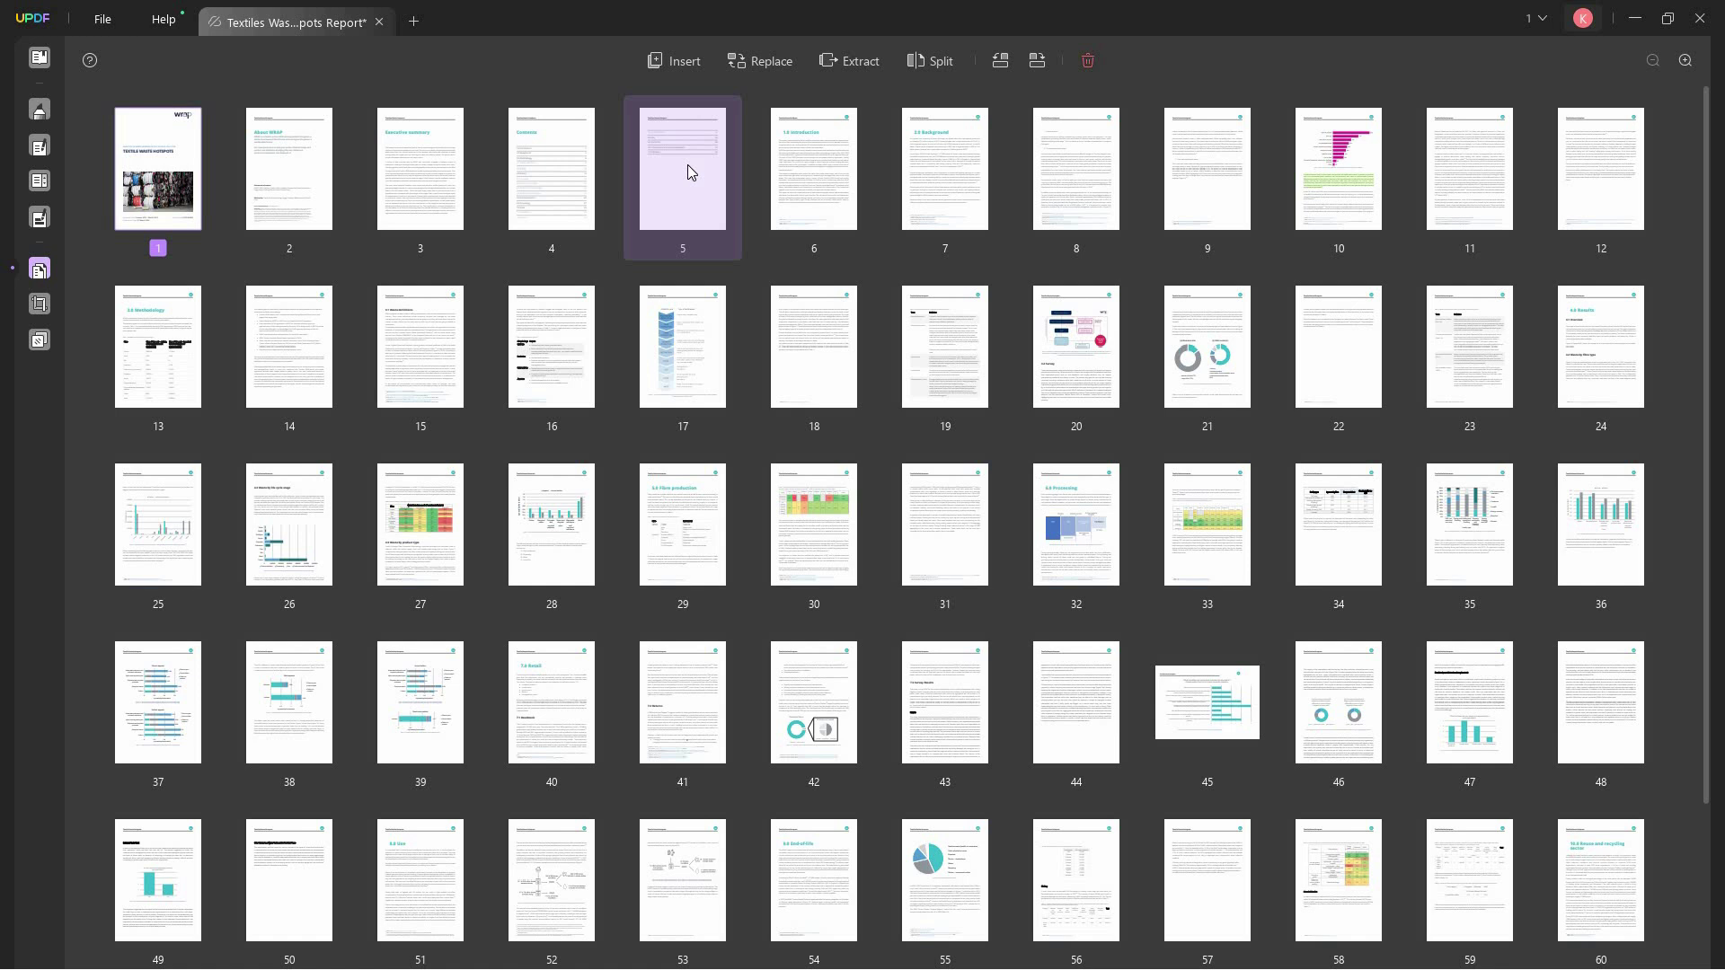
- Rotate page 5 through several quarter turns
{"action": "left_click", "coordinate": [689, 167]}
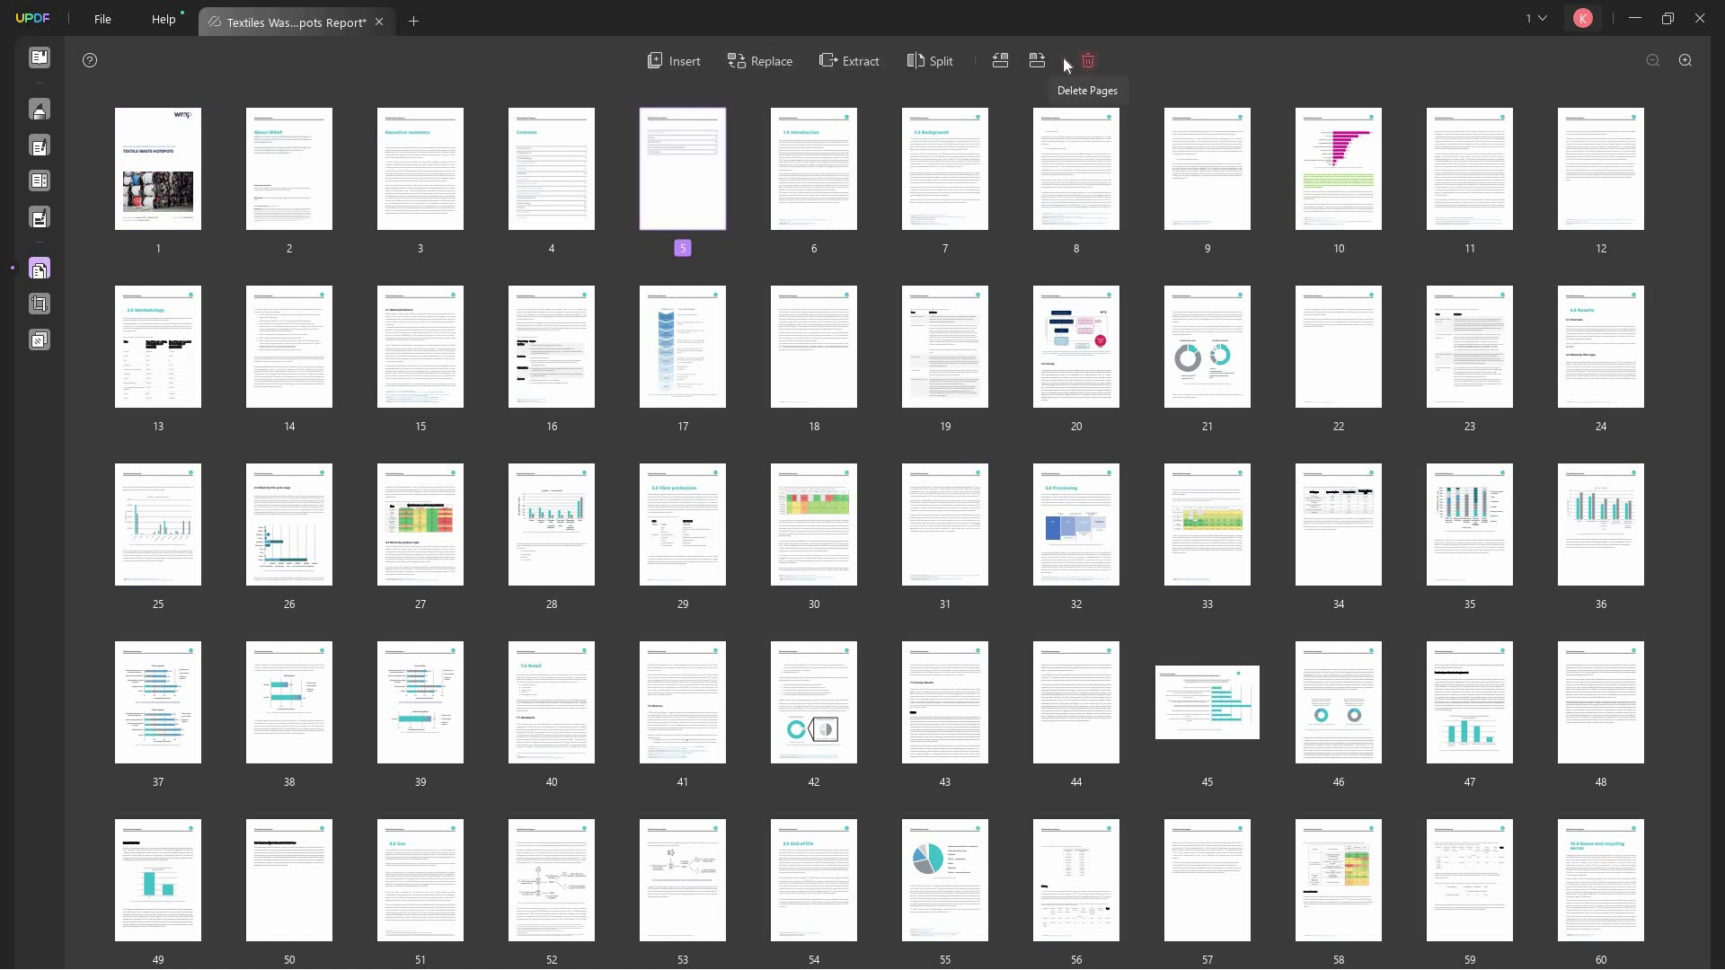
{"action": "left_click", "coordinate": [1006, 61]}
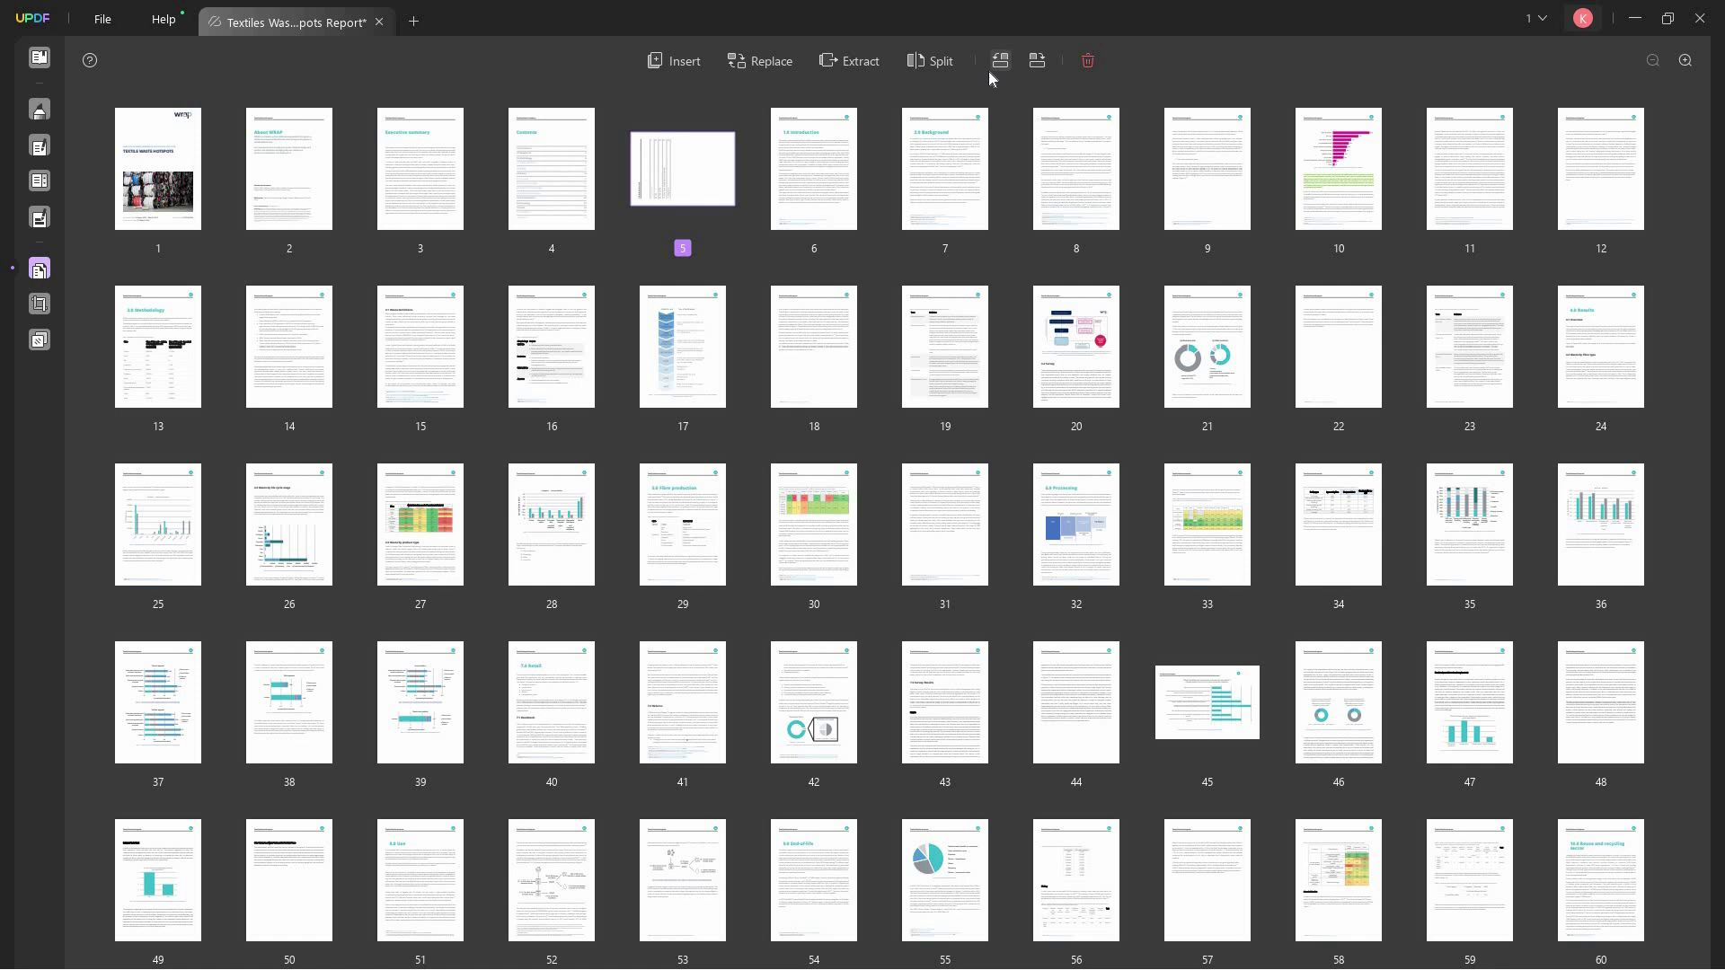
{"action": "left_click", "coordinate": [1002, 63]}
{"action": "left_click", "coordinate": [1001, 62]}
- Return page 5 to portrait and bring up the crop and watermark page tools
{"action": "left_click", "coordinate": [999, 61]}
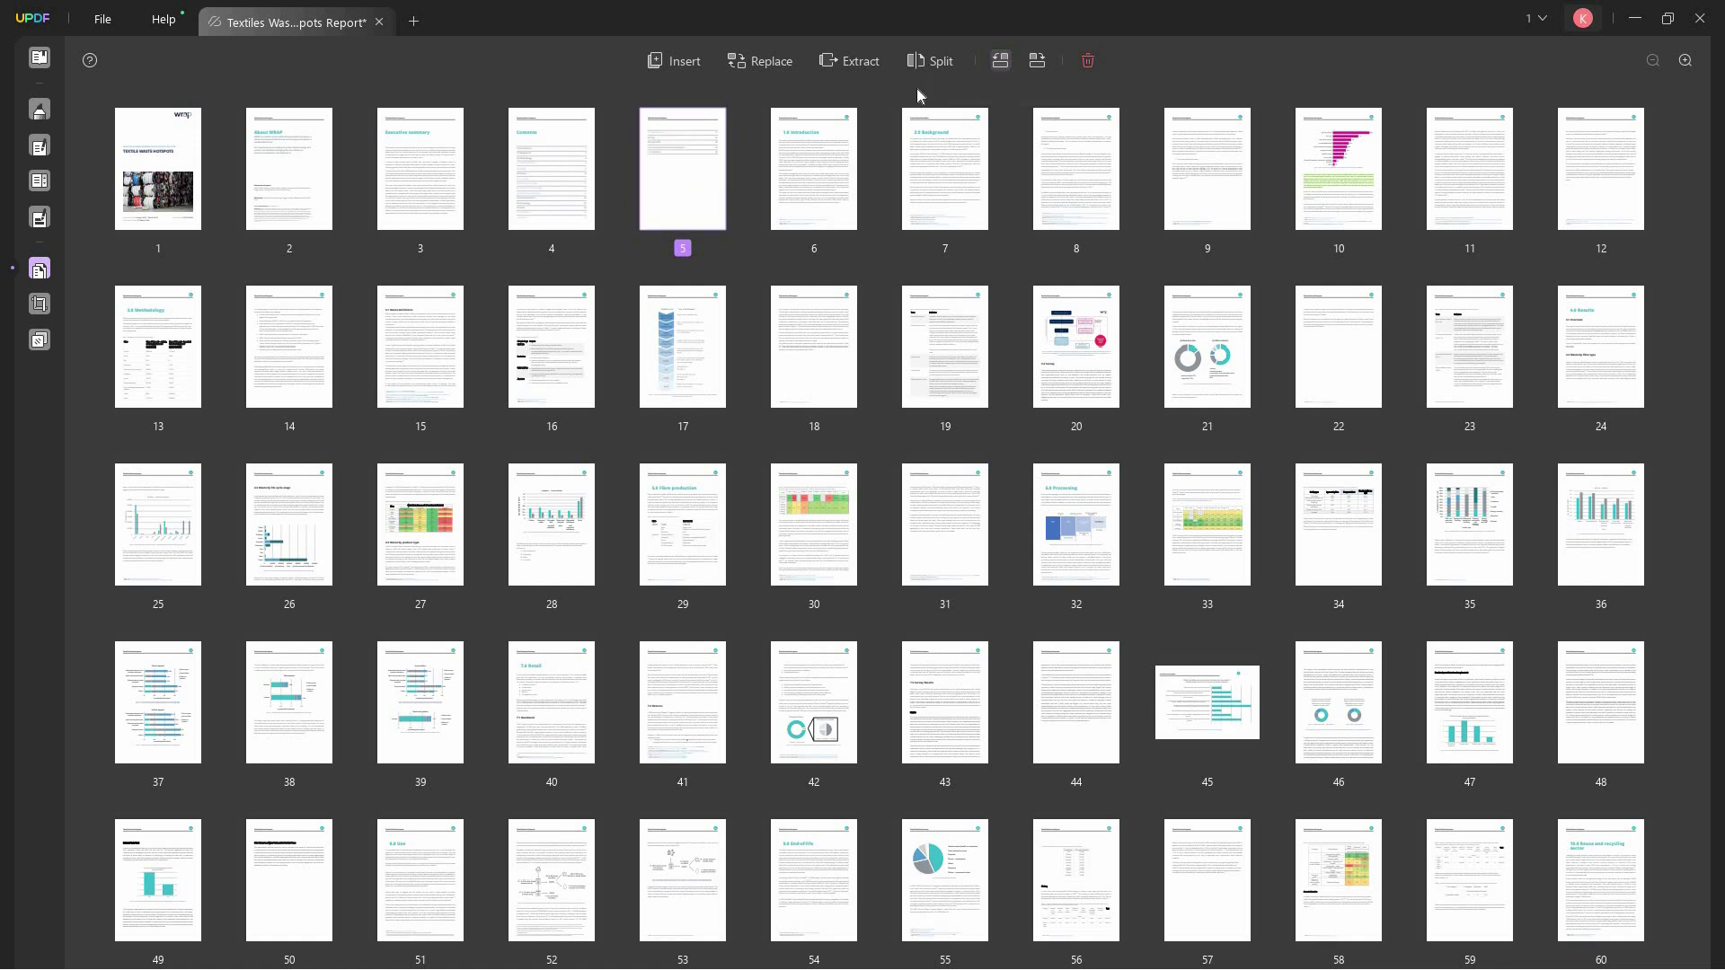
{"action": "left_click", "coordinate": [40, 305]}
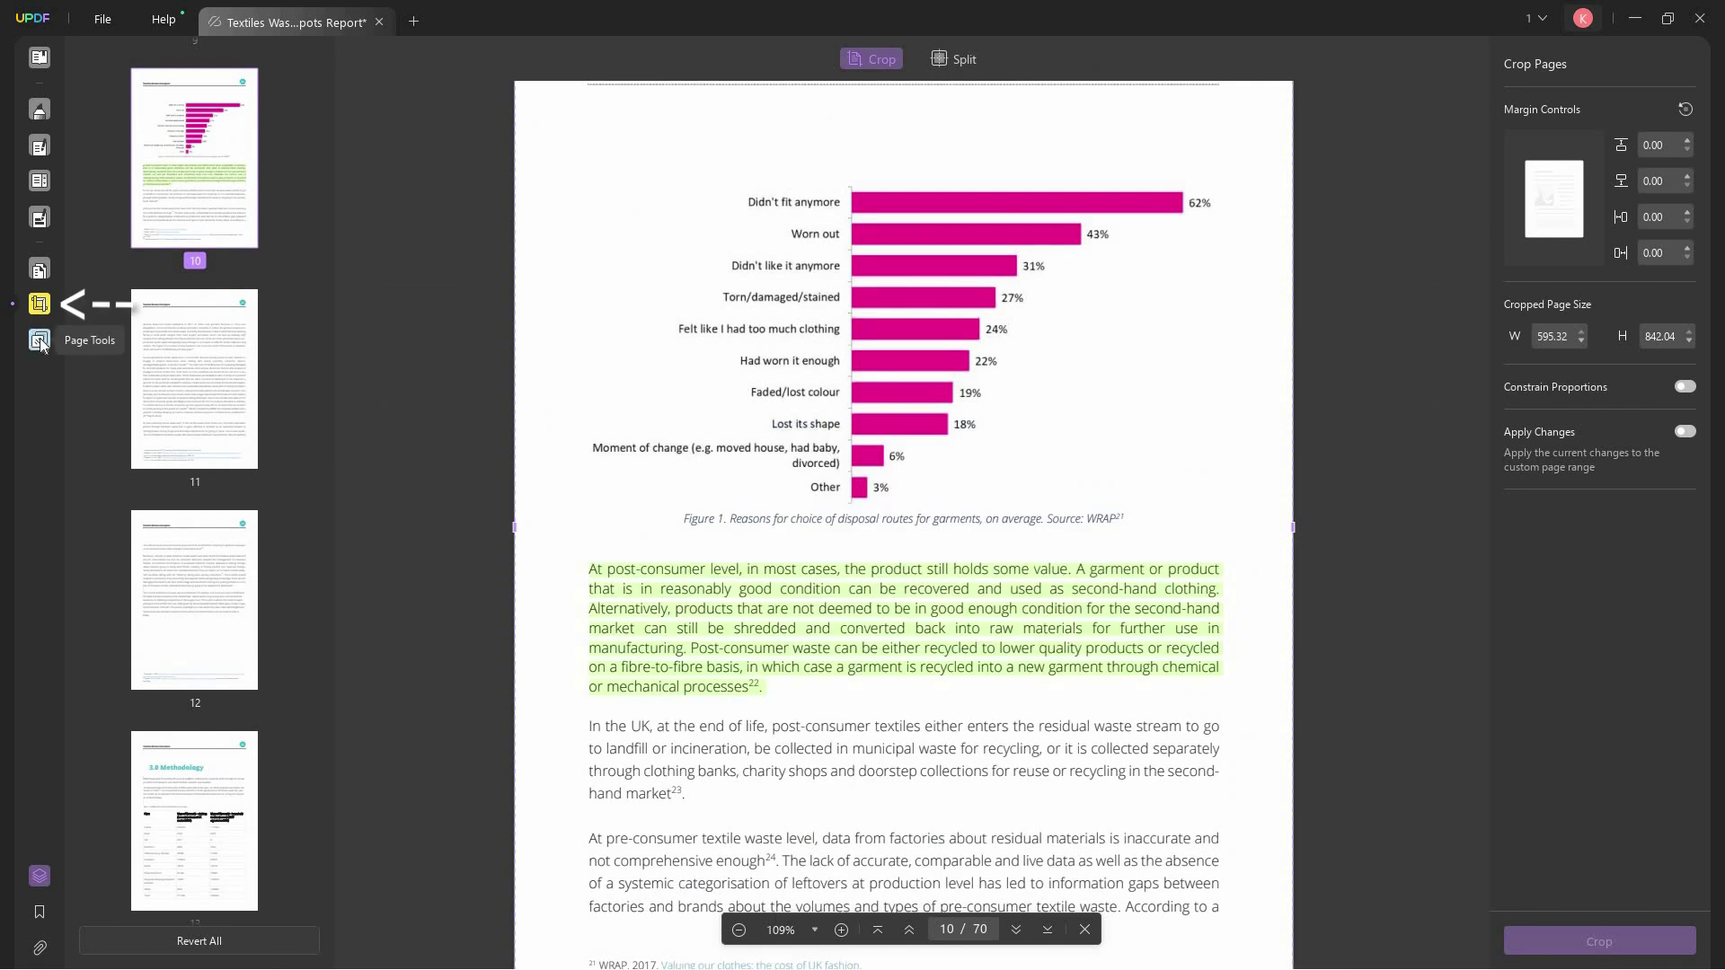
{"action": "left_click", "coordinate": [39, 342]}
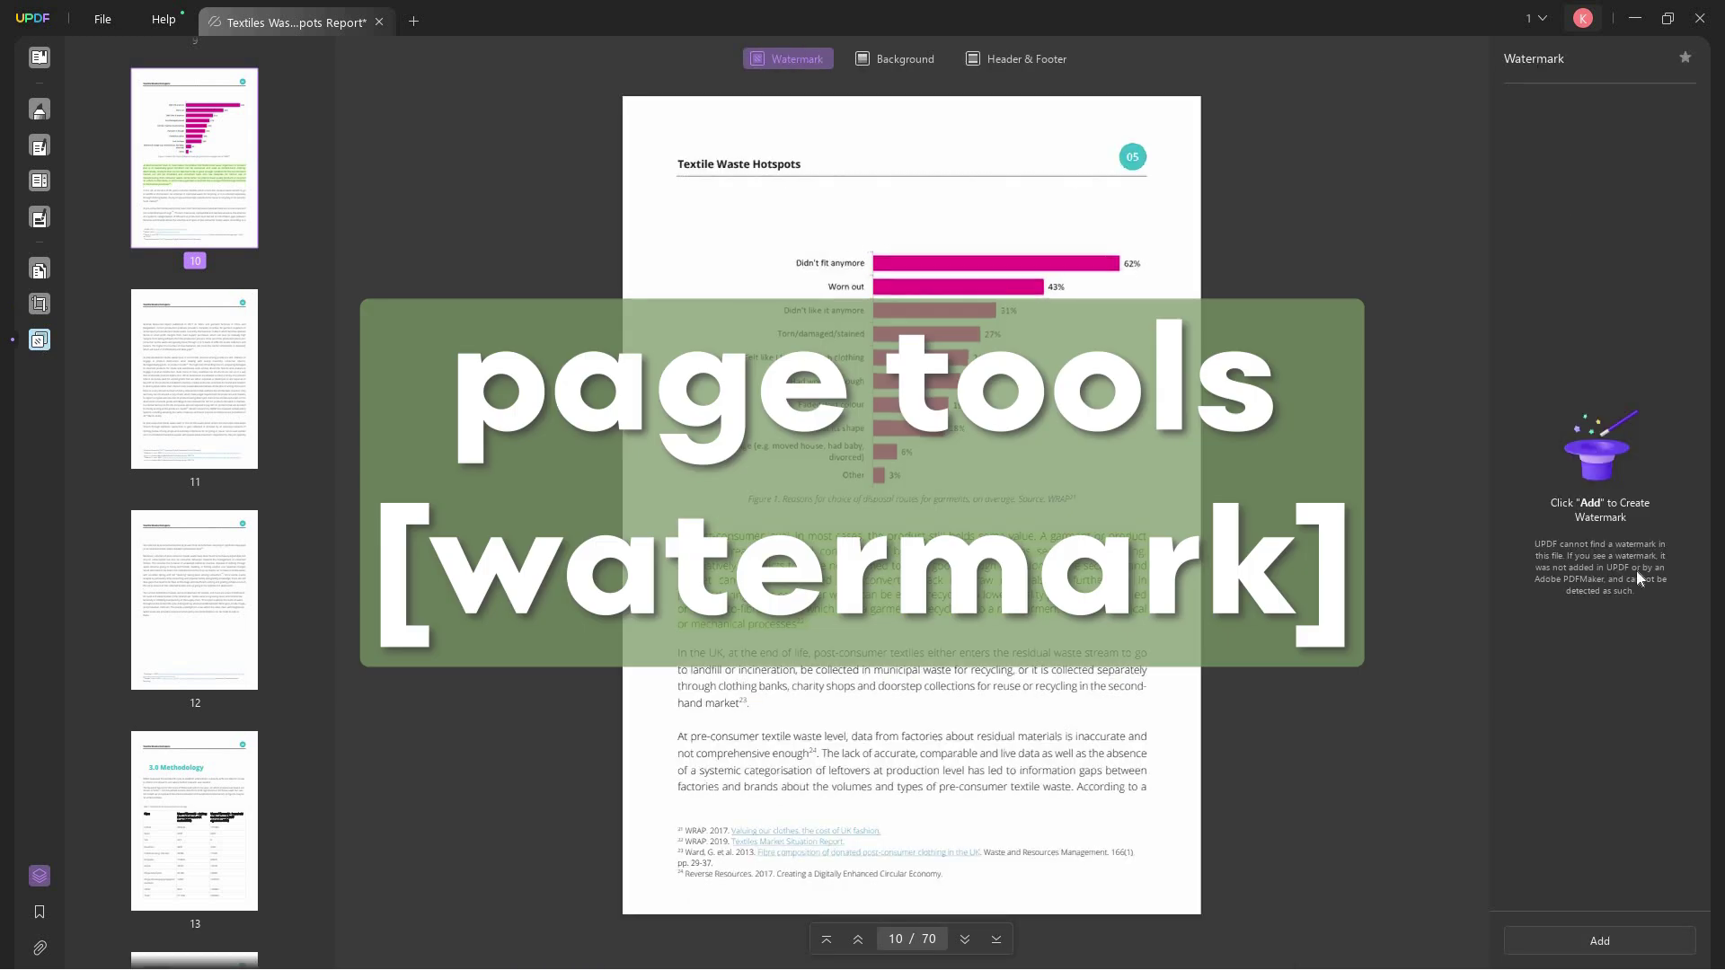
- Preview a vertical text watermark on page 10, then exit without applying it
{"action": "left_click", "coordinate": [1607, 941]}
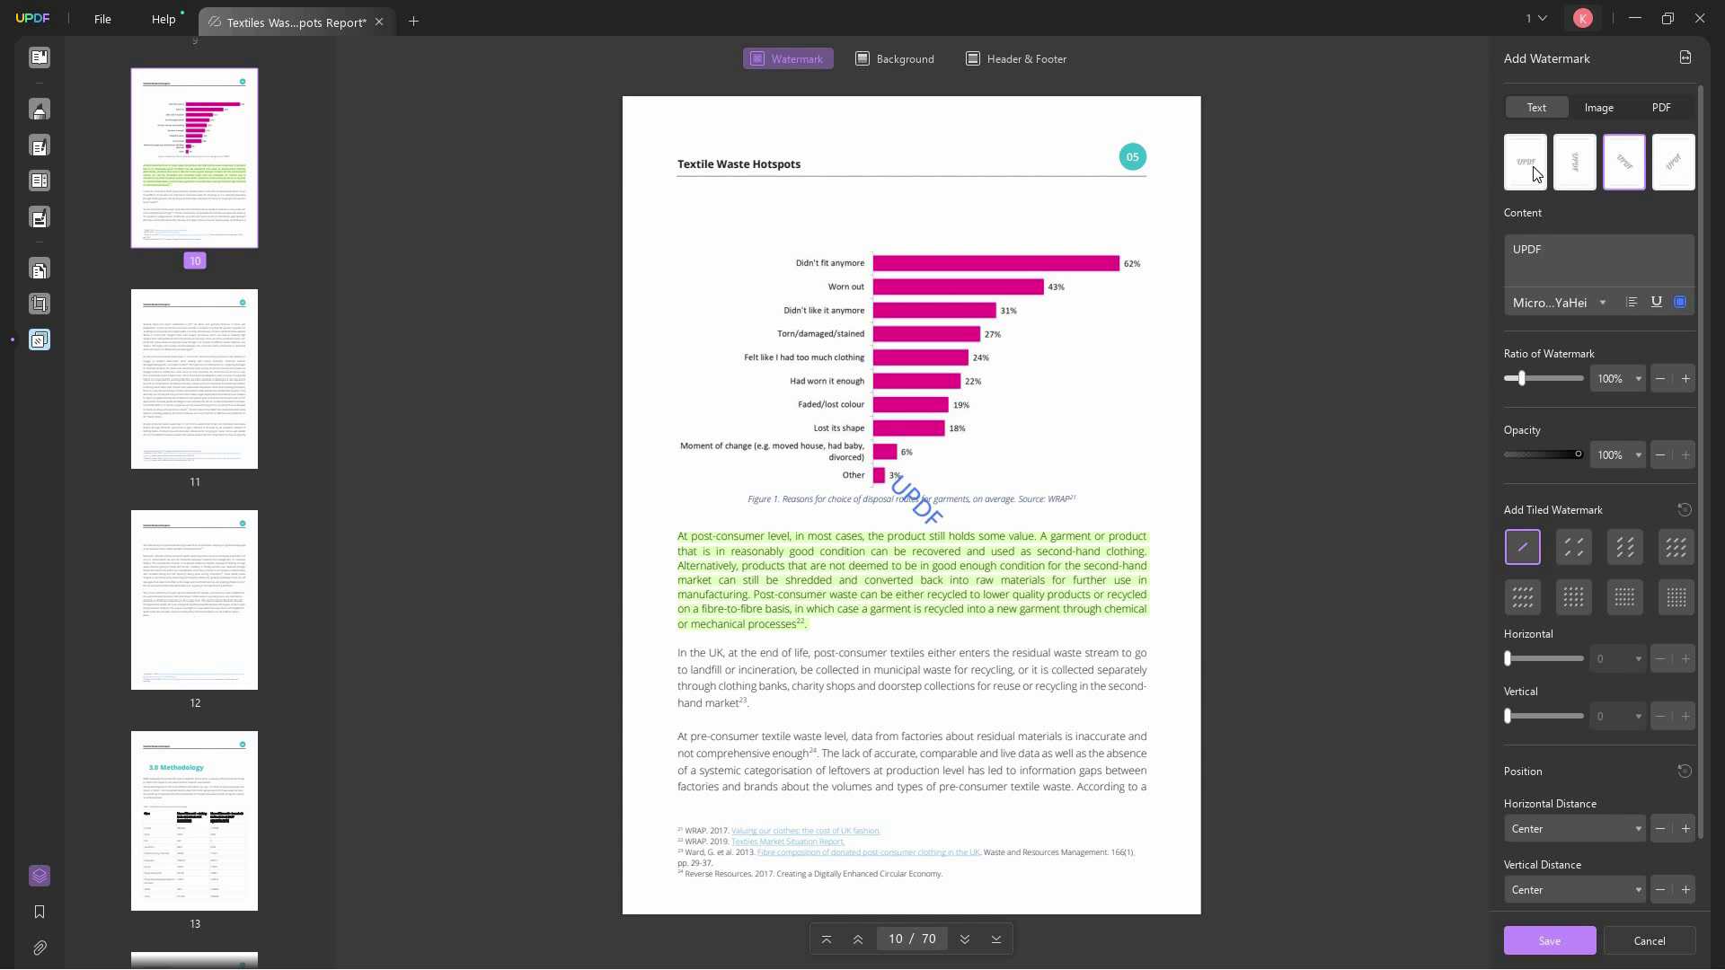
{"action": "left_click", "coordinate": [1589, 173]}
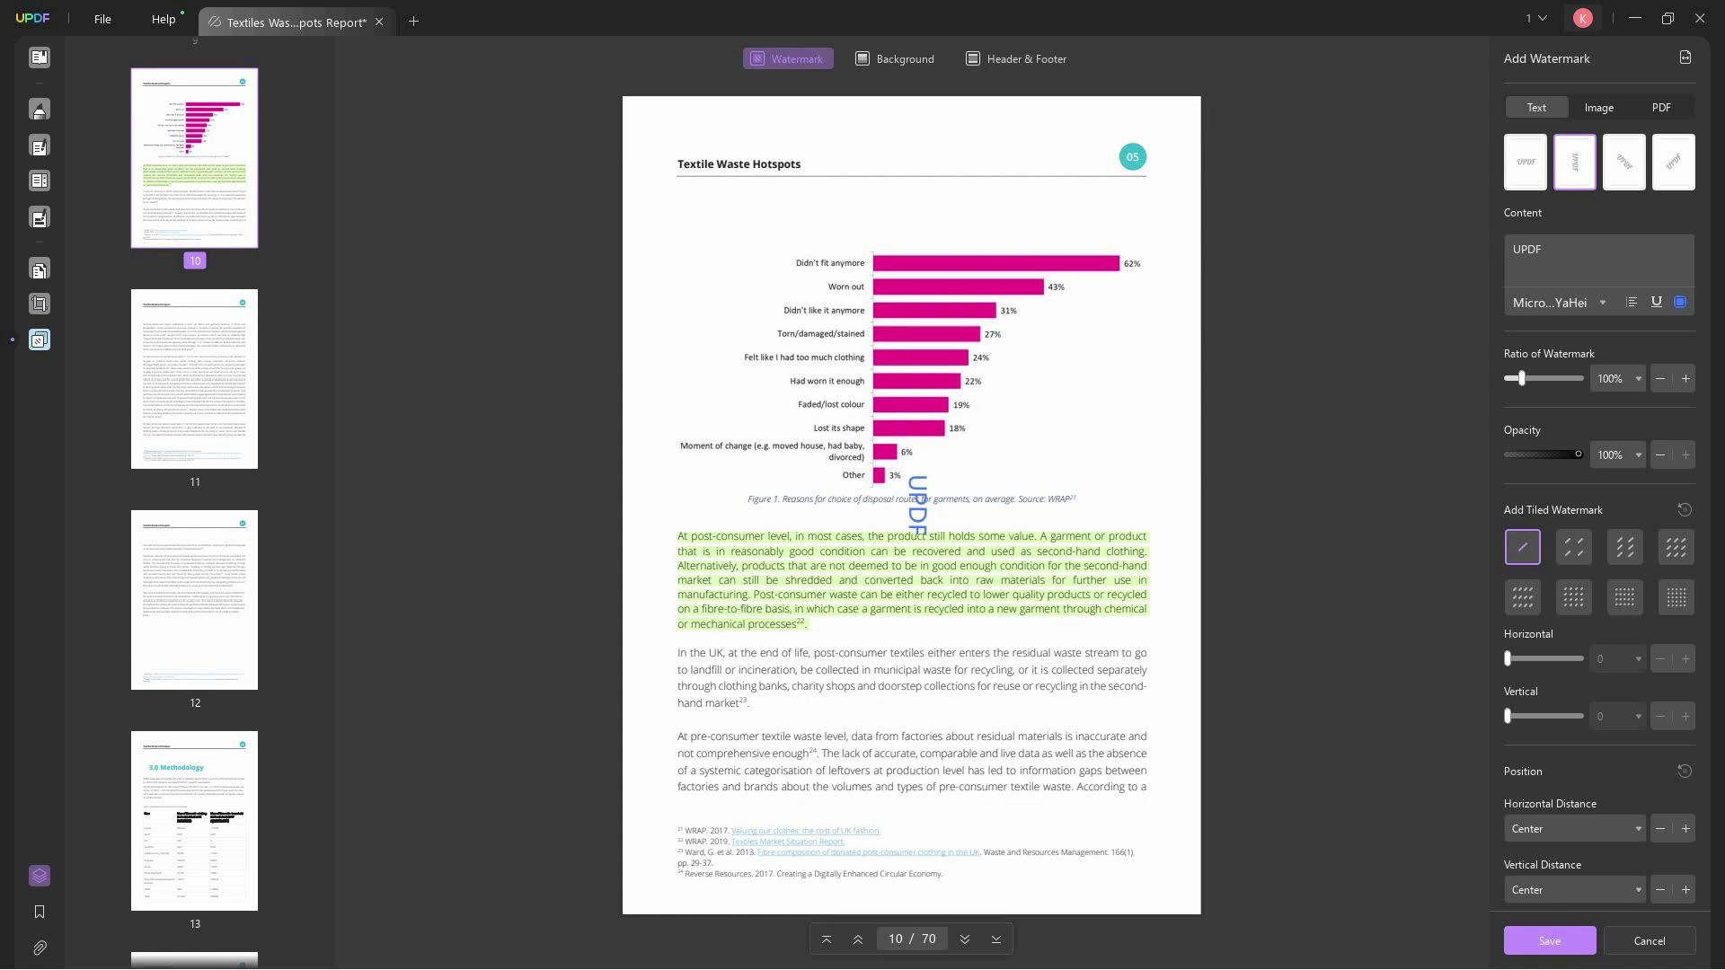
{"action": "key", "text": "Escape"}
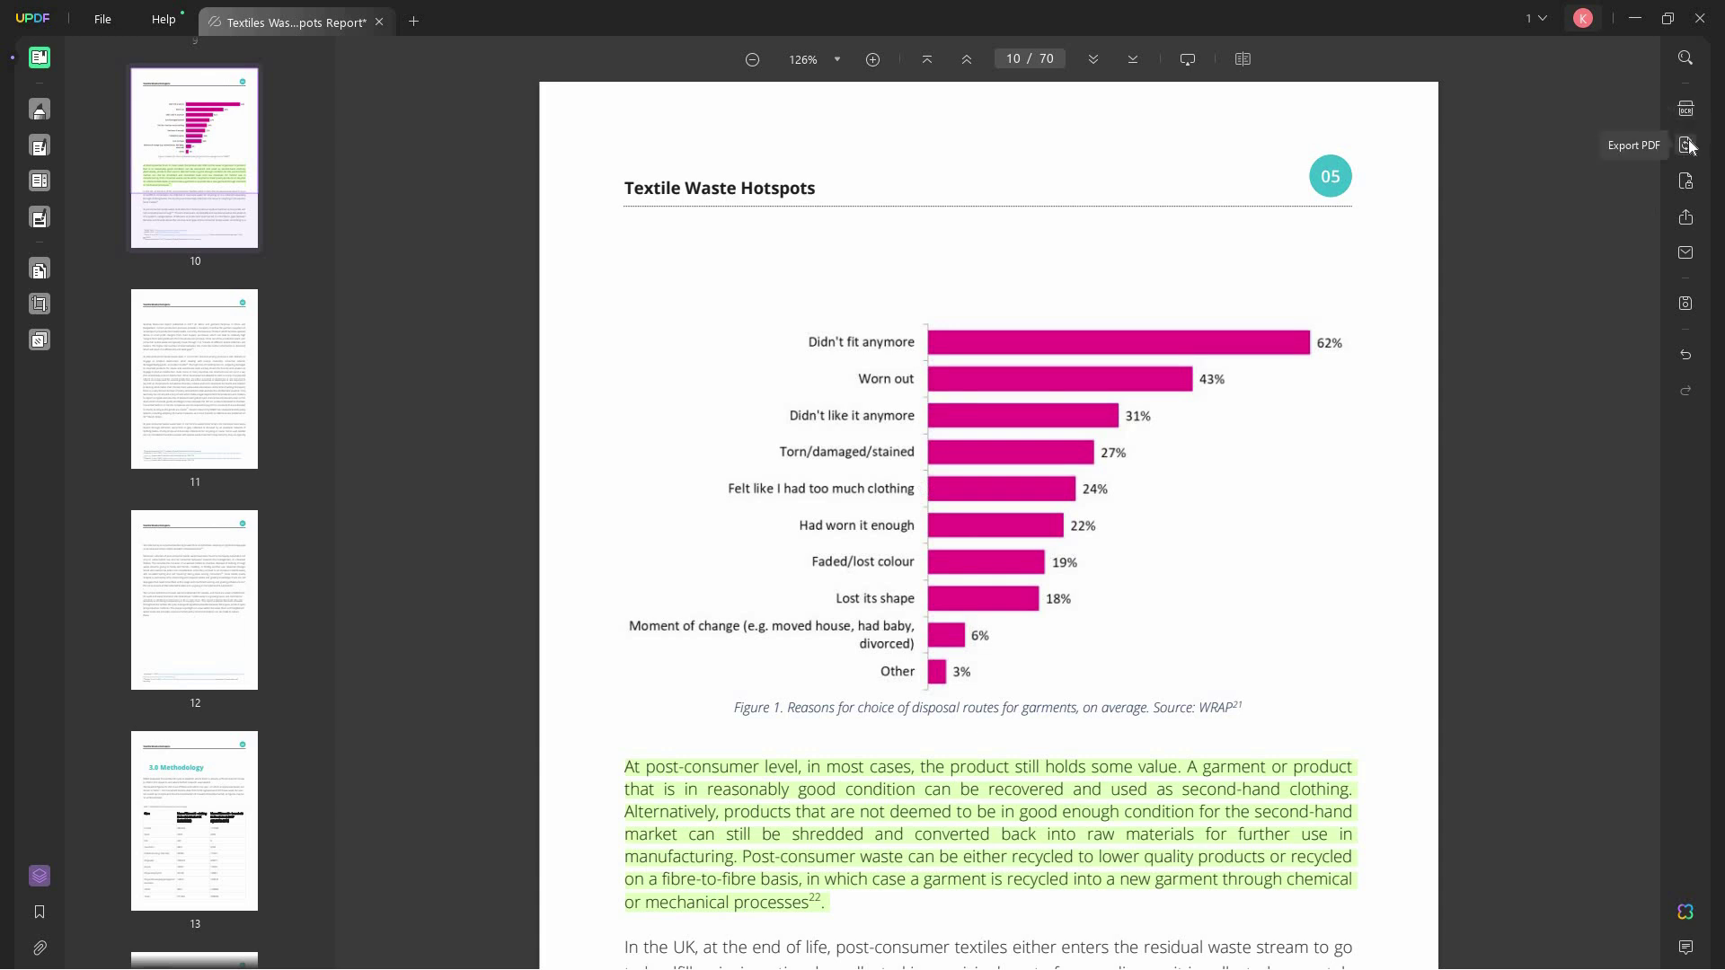
- Set and confirm a document-open password on the report, apply it and save
{"action": "left_click", "coordinate": [1686, 191]}
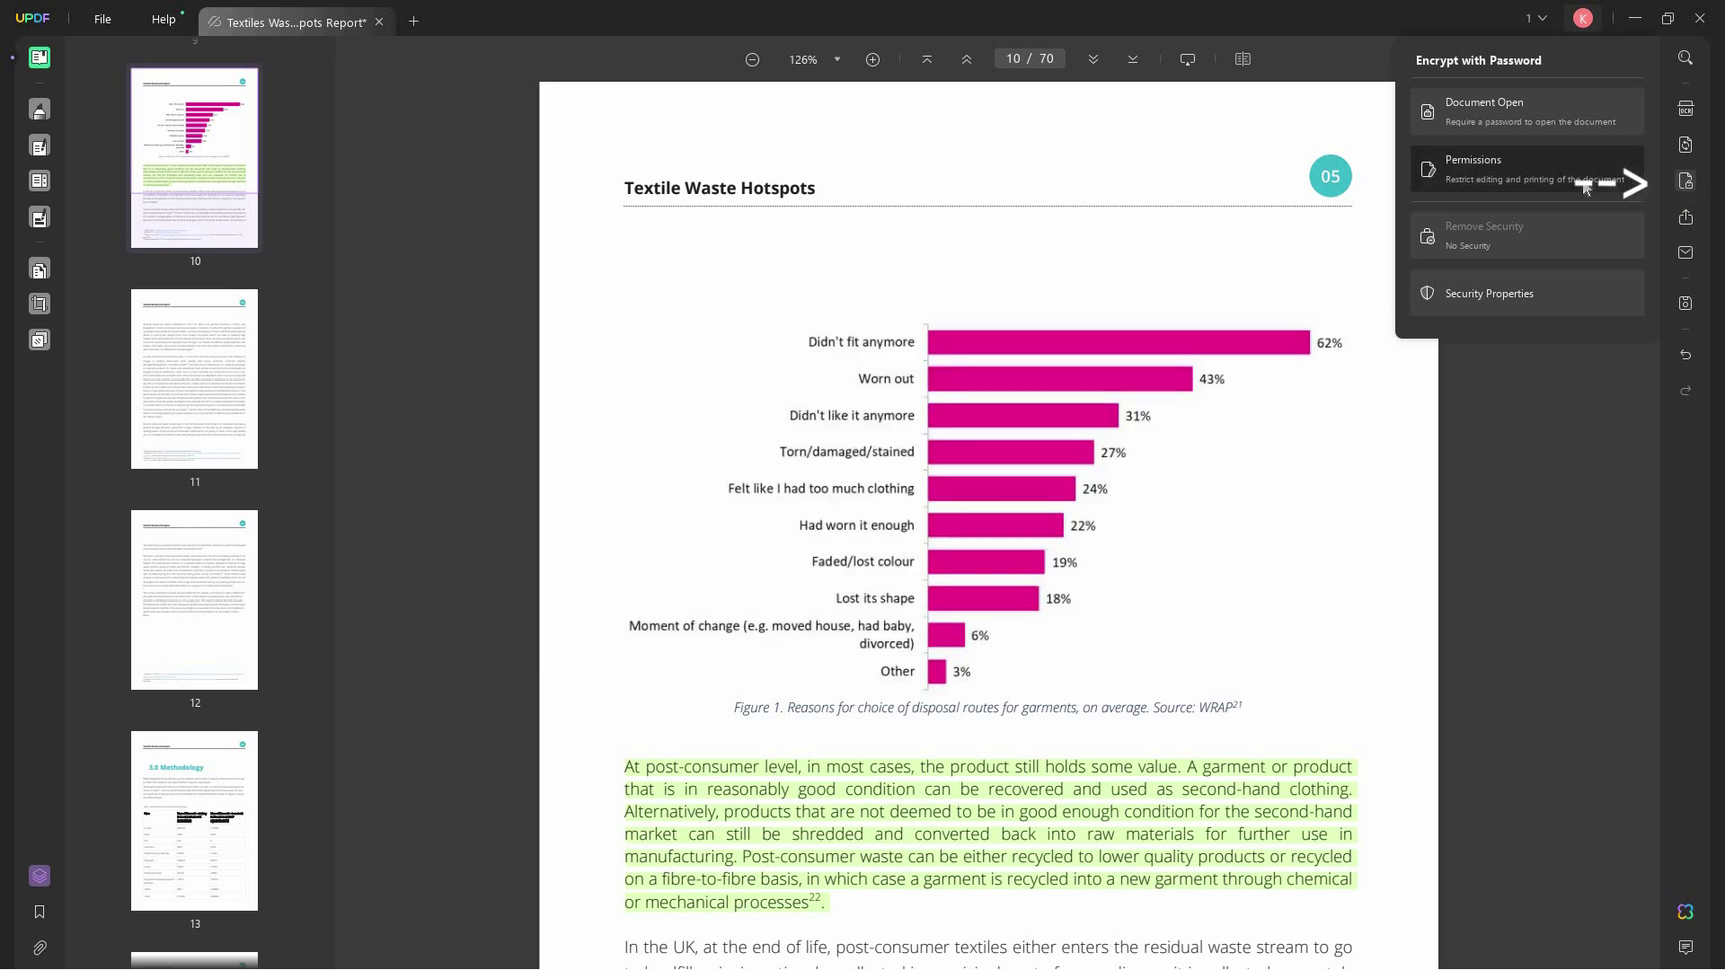
{"action": "left_click", "coordinate": [1542, 126]}
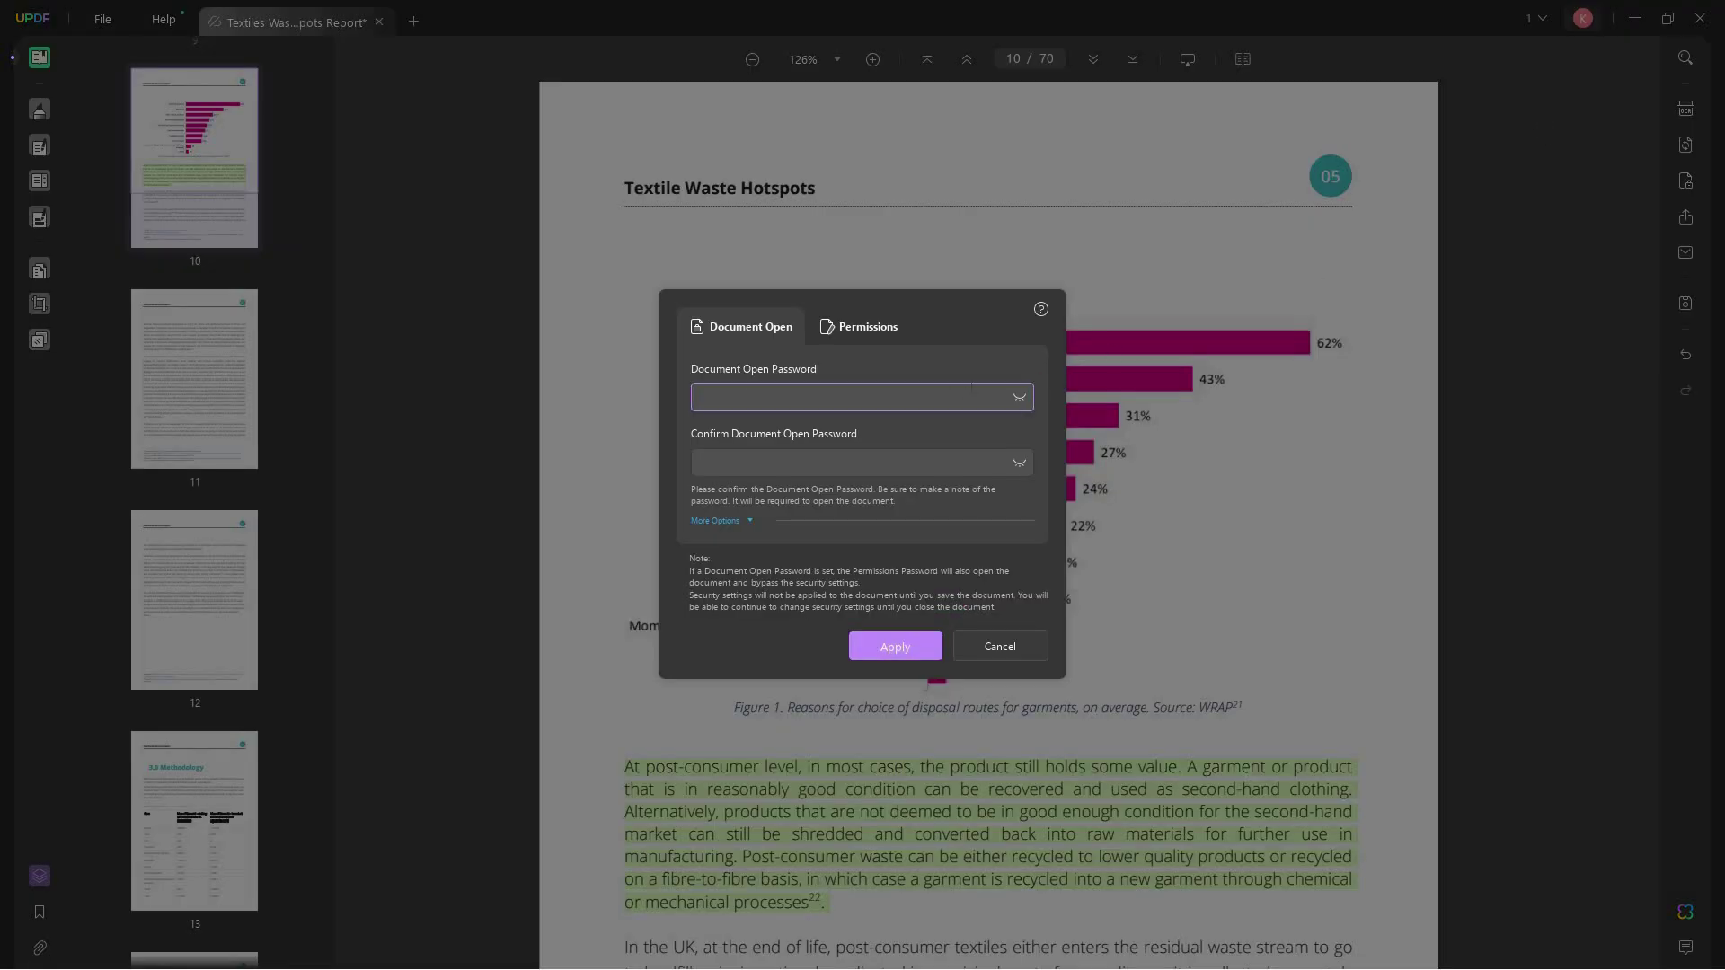
{"action": "type", "text": "1"}
{"action": "left_click", "coordinate": [1020, 399]}
{"action": "type", "text": "PASSWORD"}
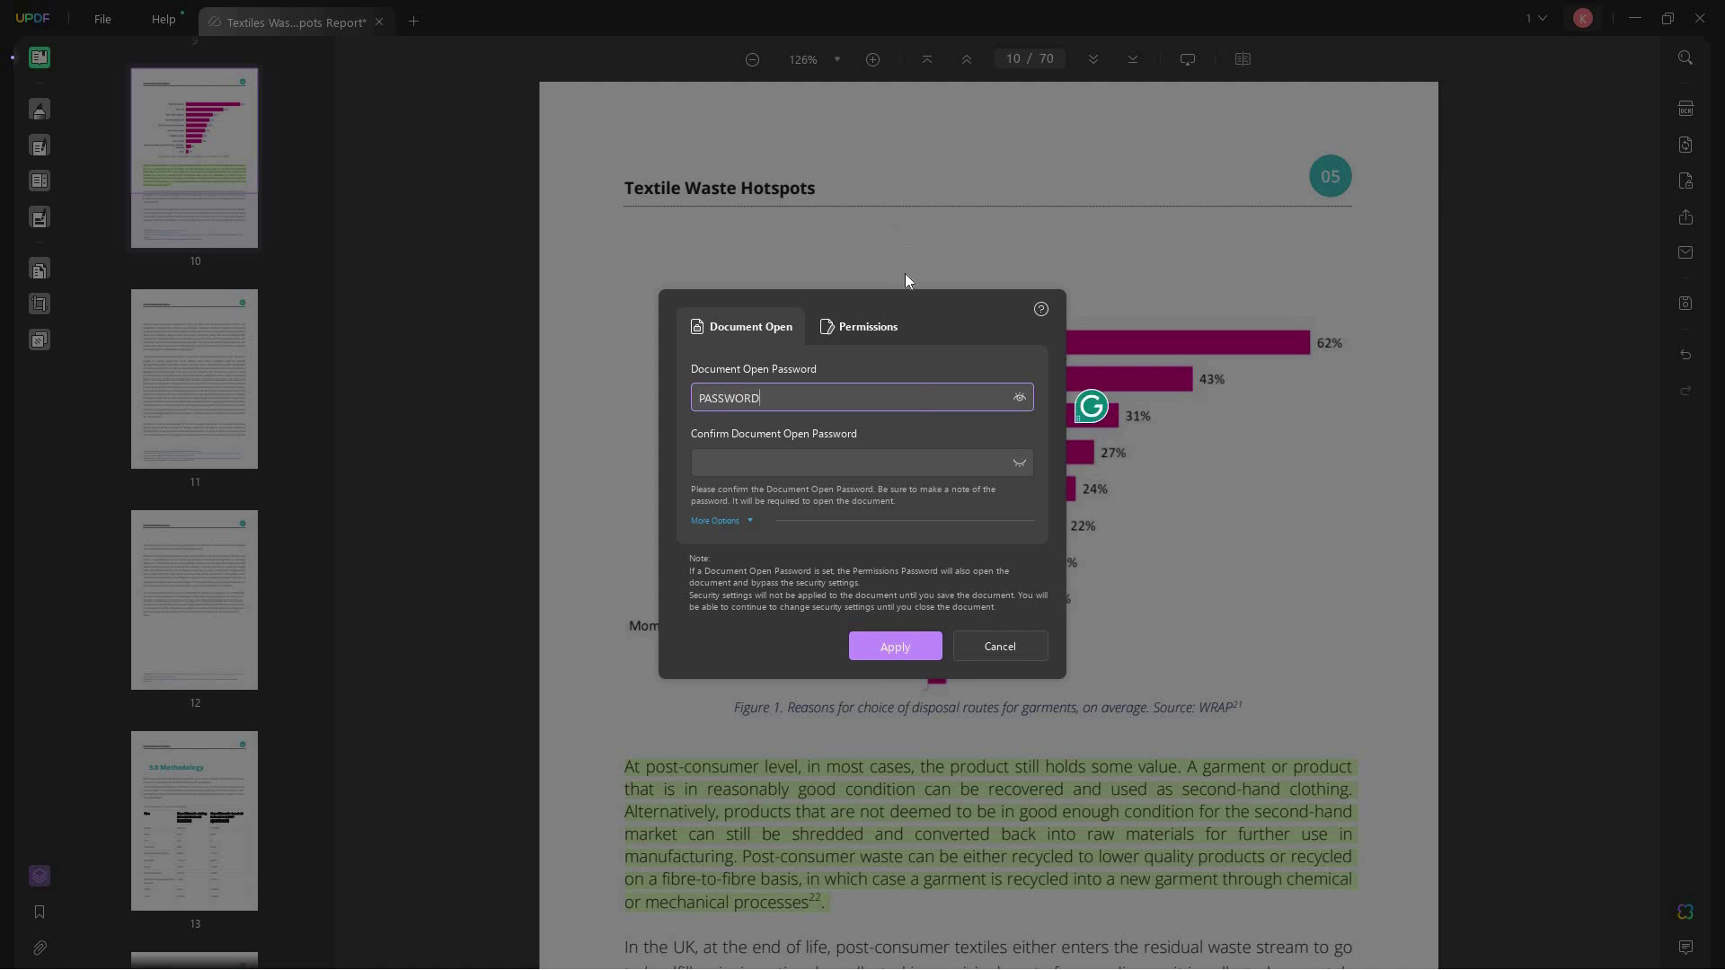
{"action": "left_click", "coordinate": [939, 461]}
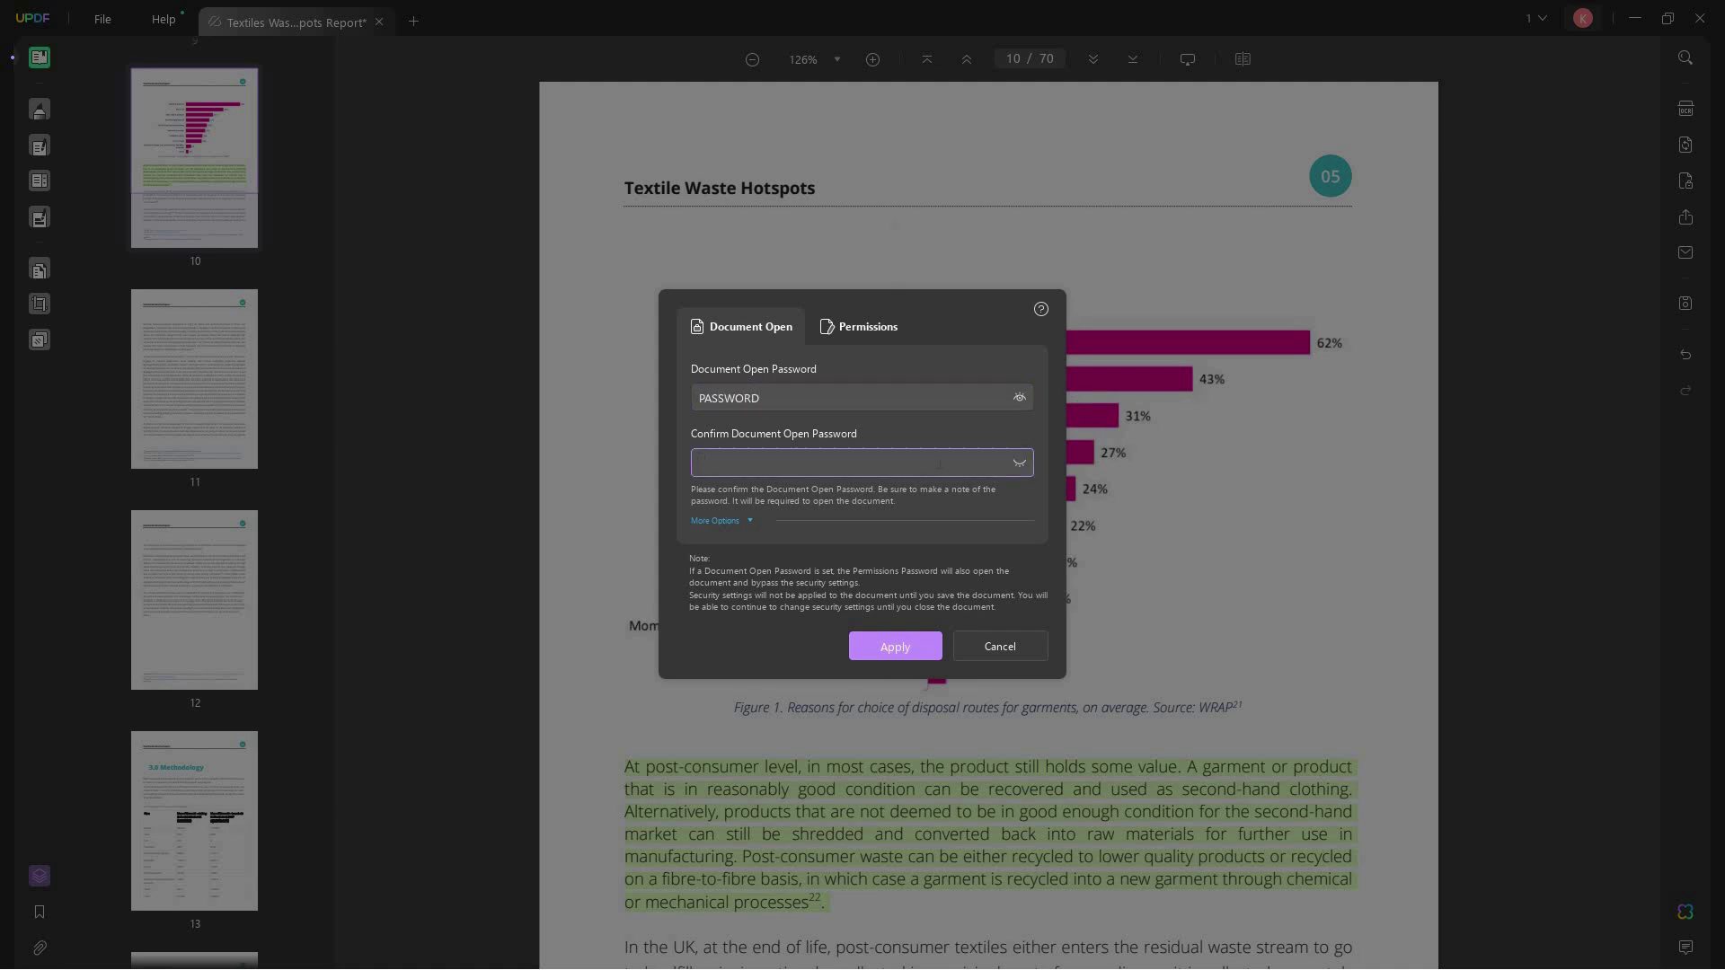
{"action": "type", "text": "PASSWORD"}
{"action": "left_click", "coordinate": [1020, 463]}
{"action": "left_click", "coordinate": [904, 647]}
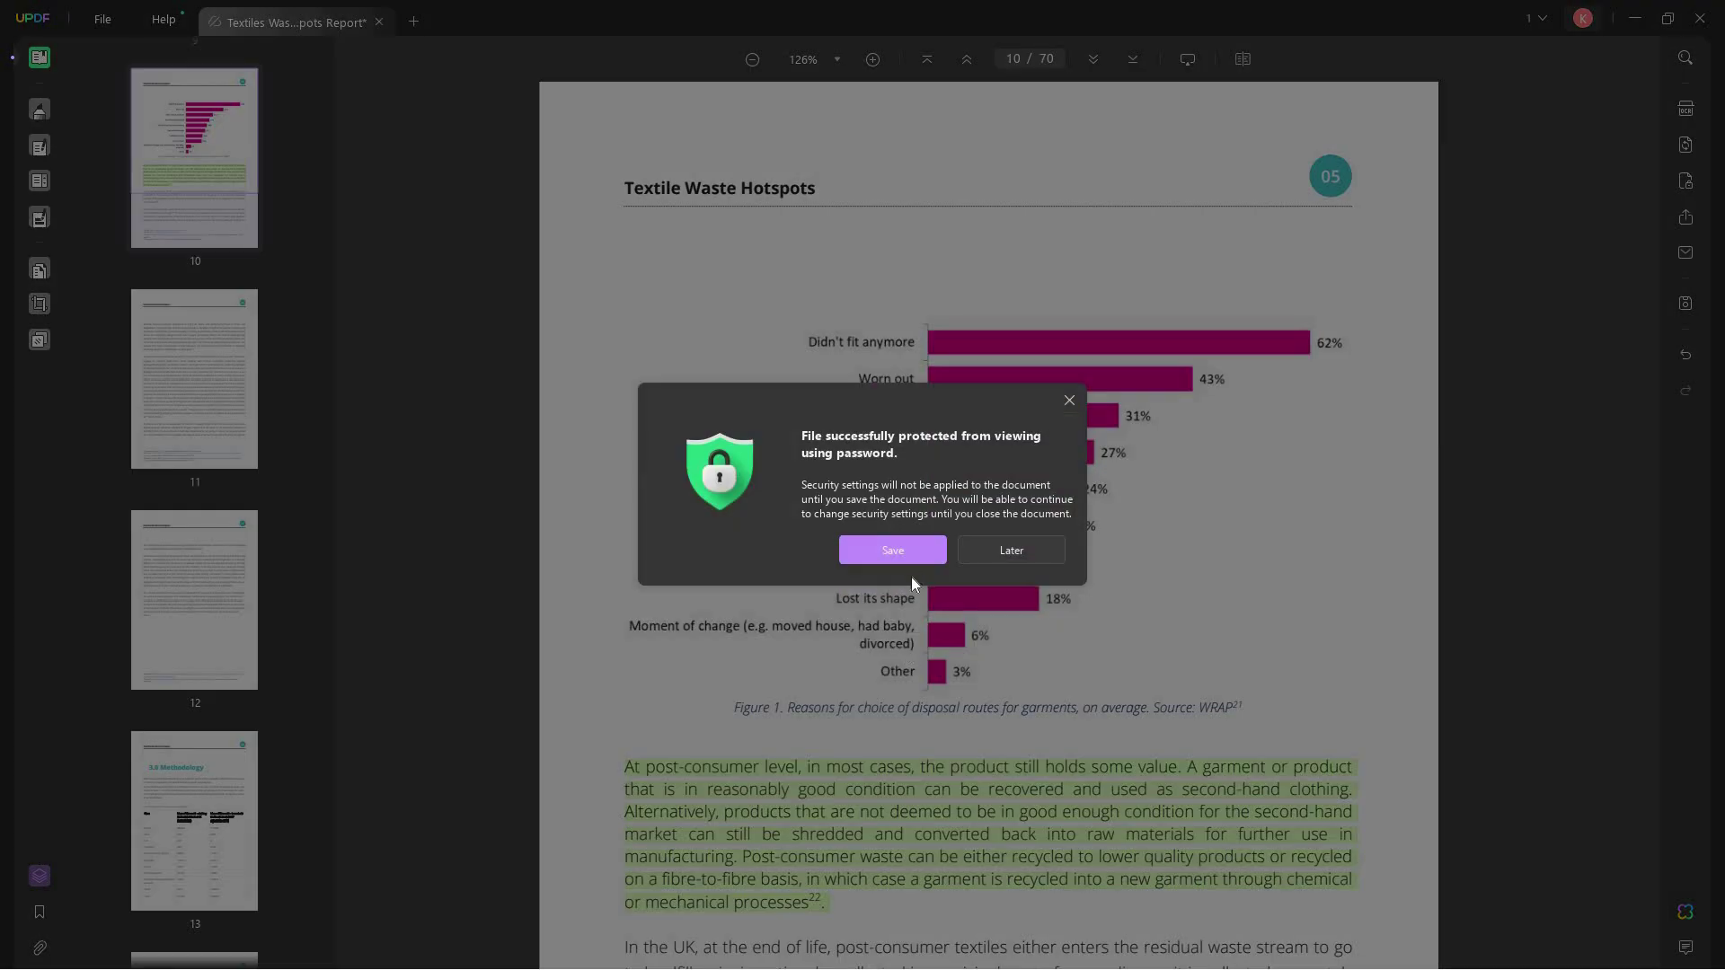
{"action": "left_click", "coordinate": [918, 557]}
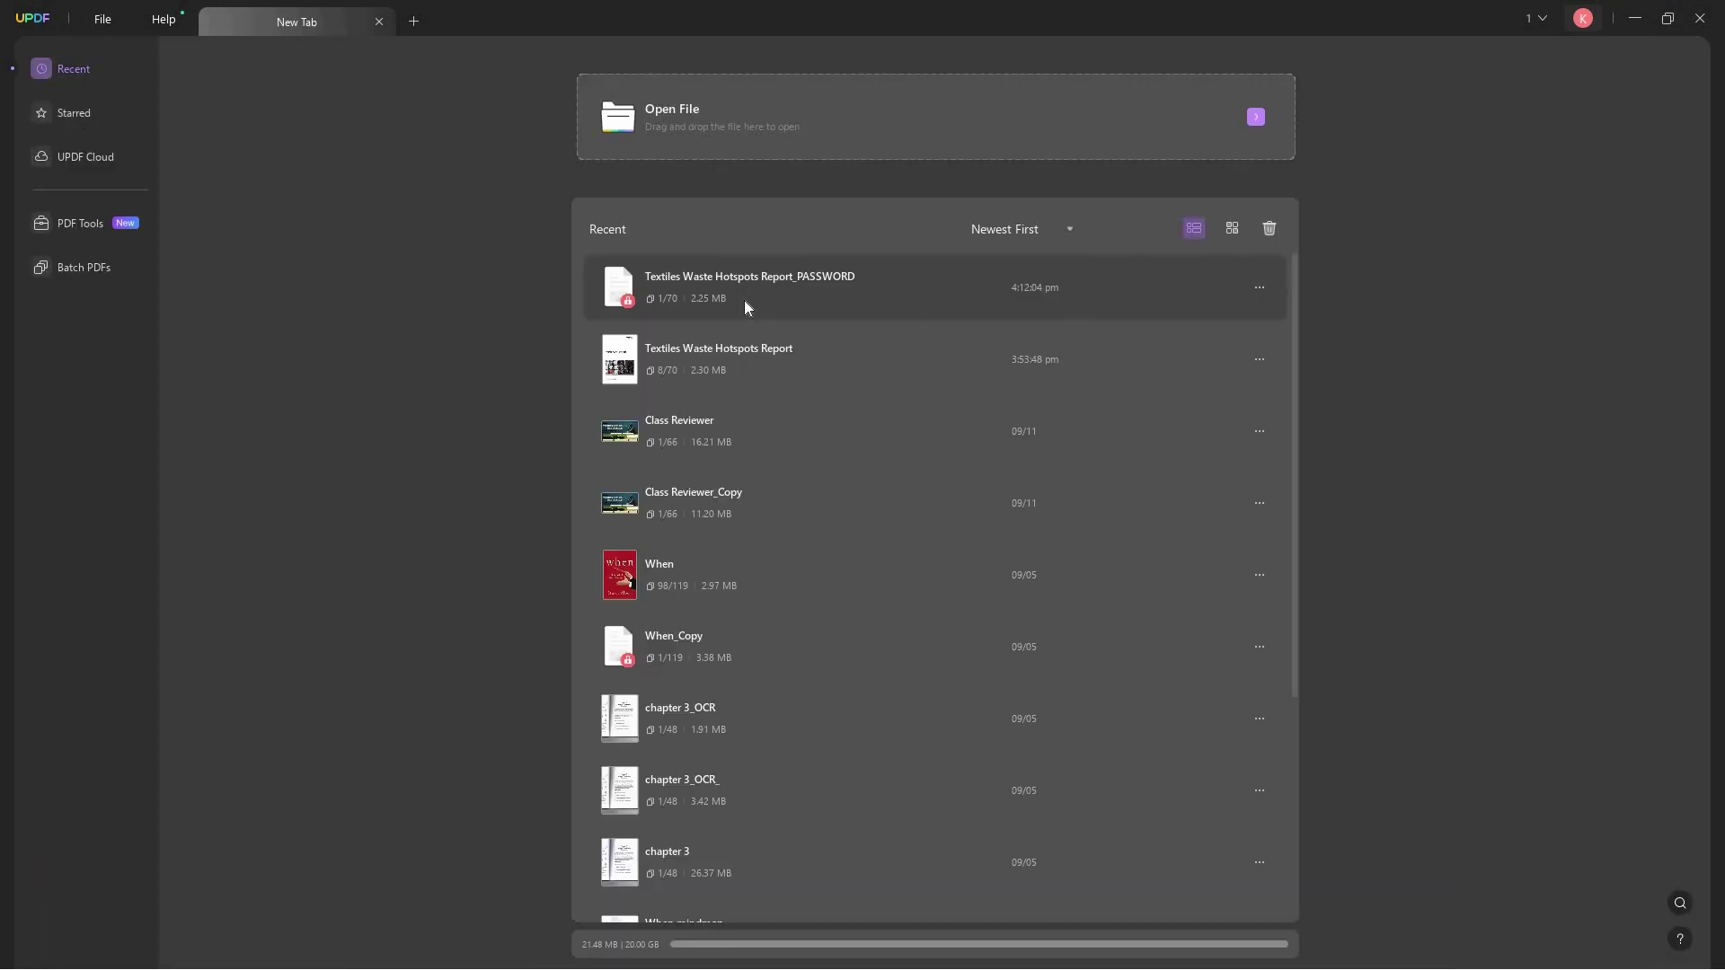
- Reopen the protected _PASSWORD copy from Recent and enter a password to unlock it
{"action": "left_click", "coordinate": [743, 300]}
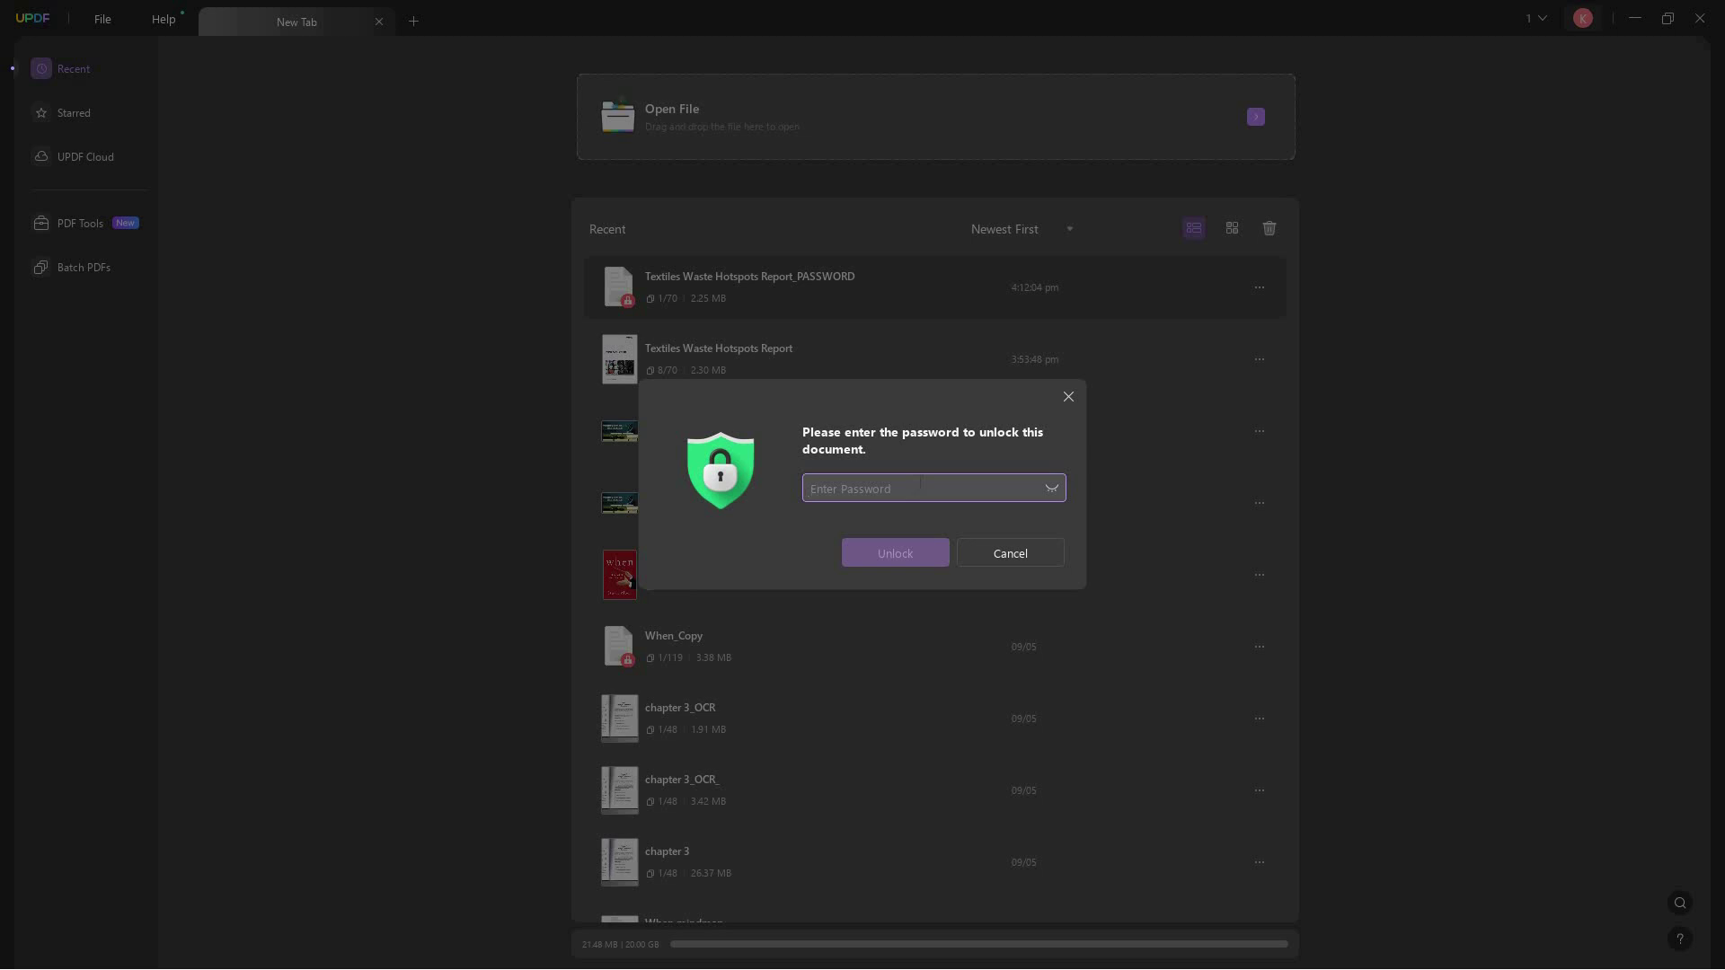
{"action": "type", "text": "1"}
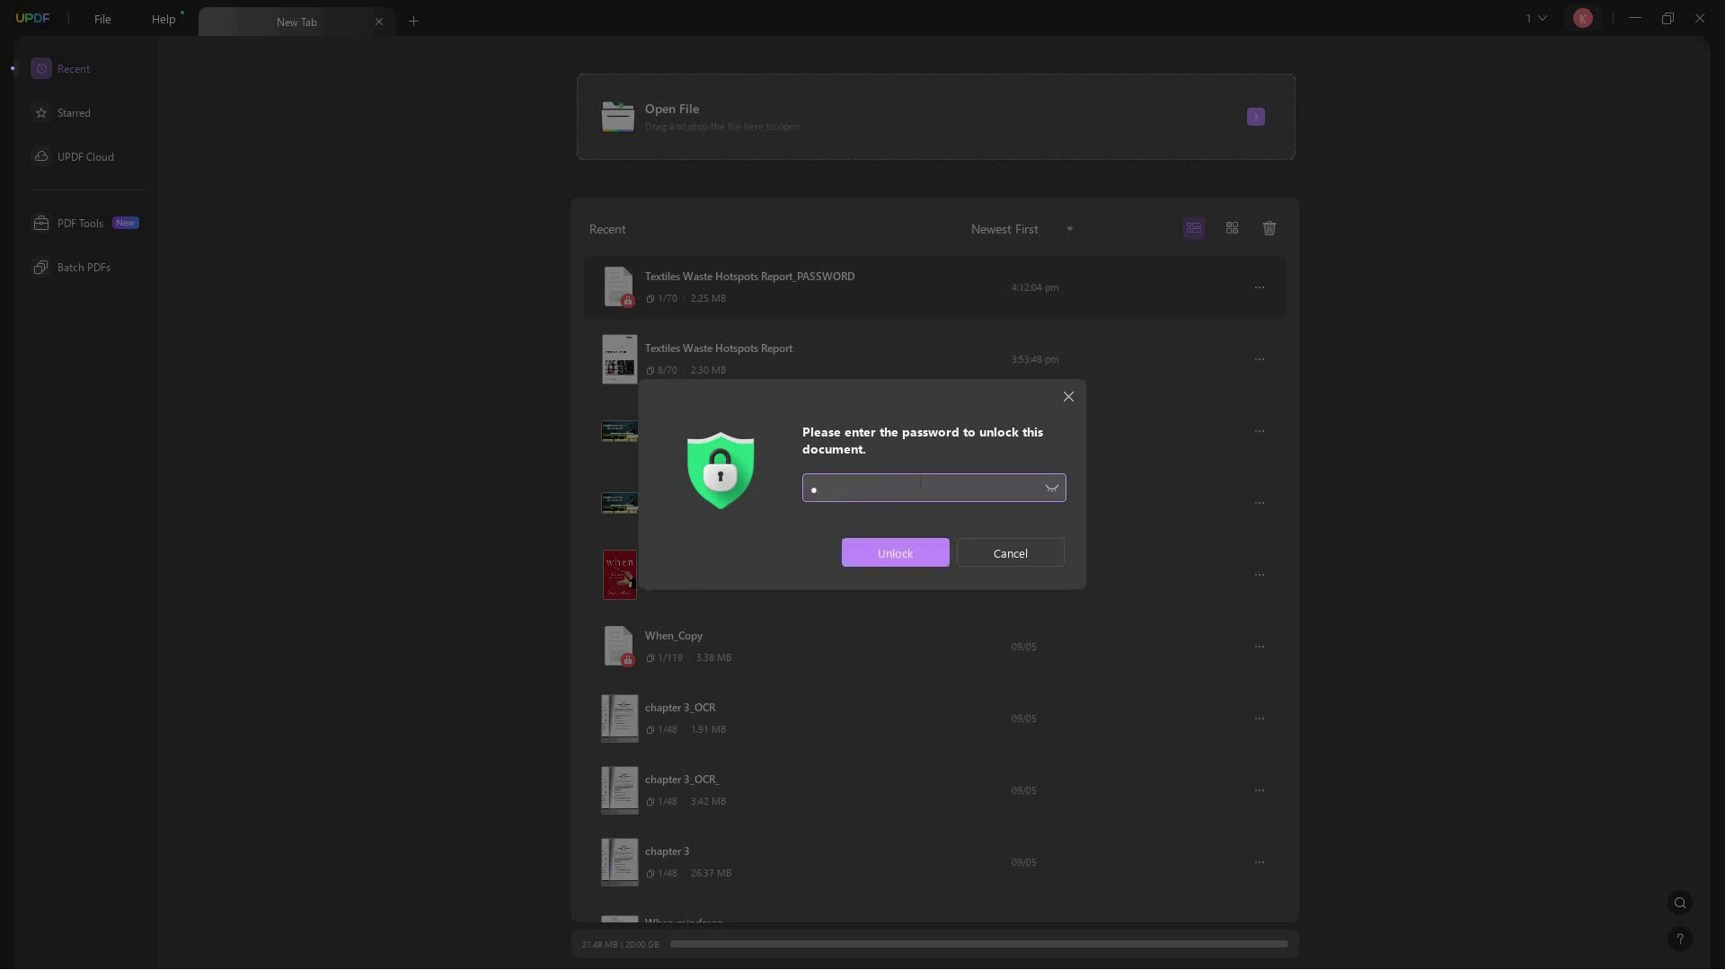
{"action": "type", "text": "2345678"}
{"action": "left_click", "coordinate": [908, 553]}
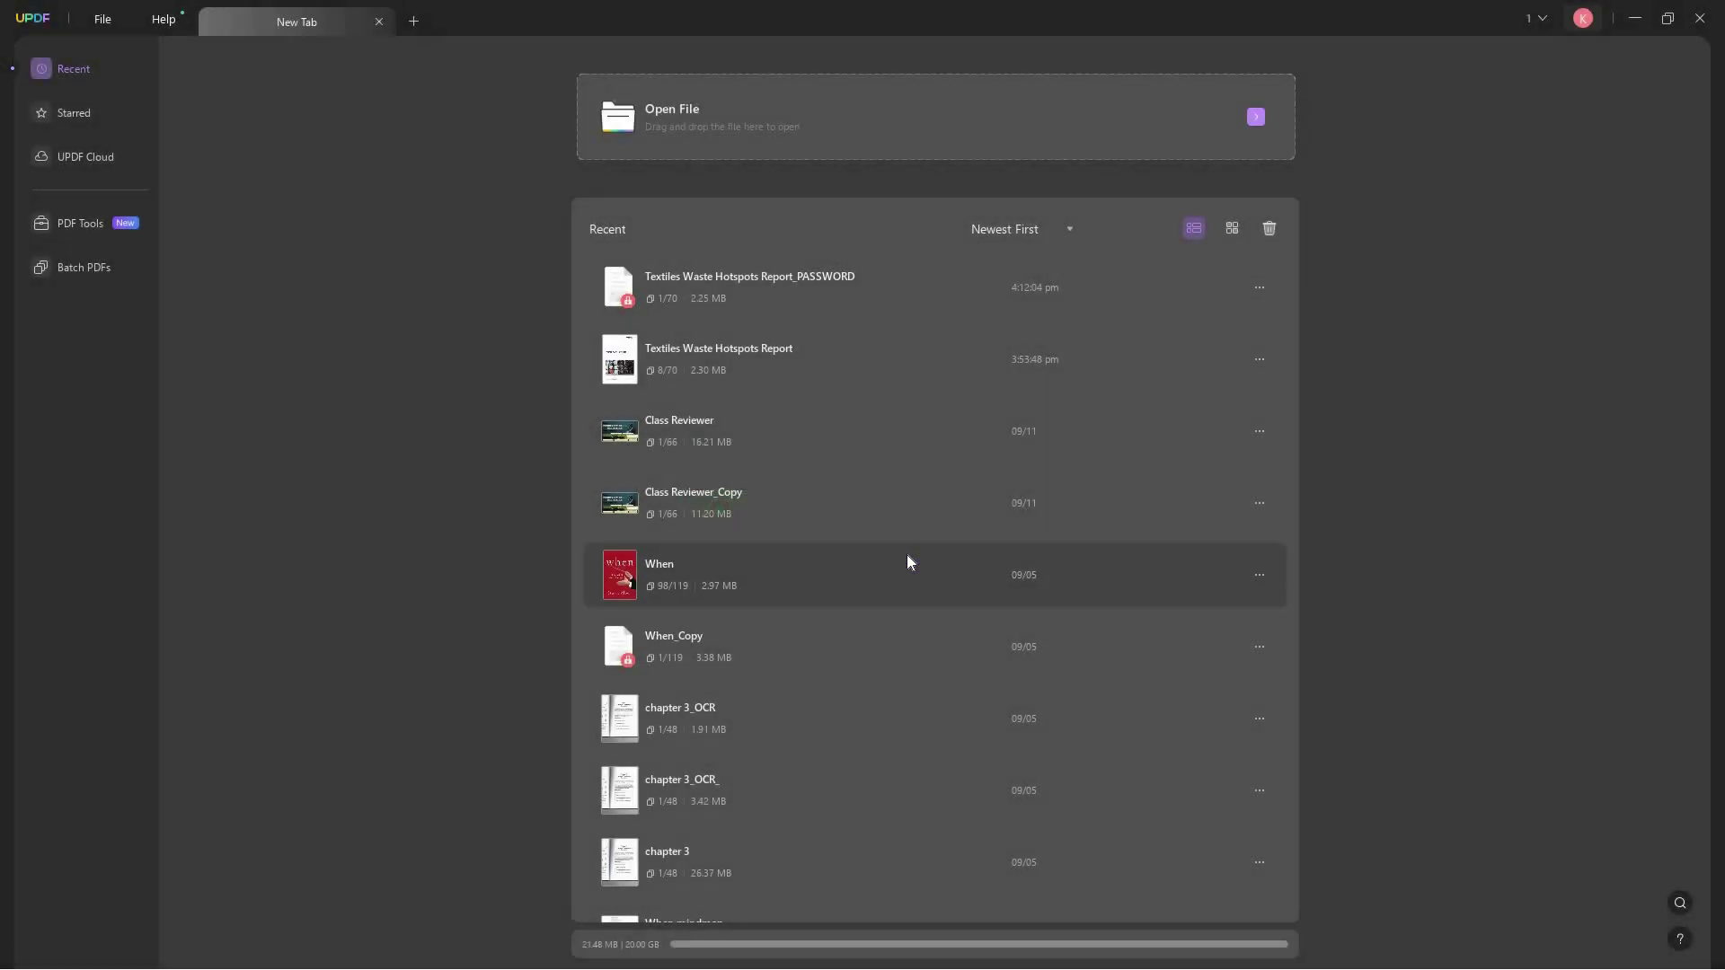